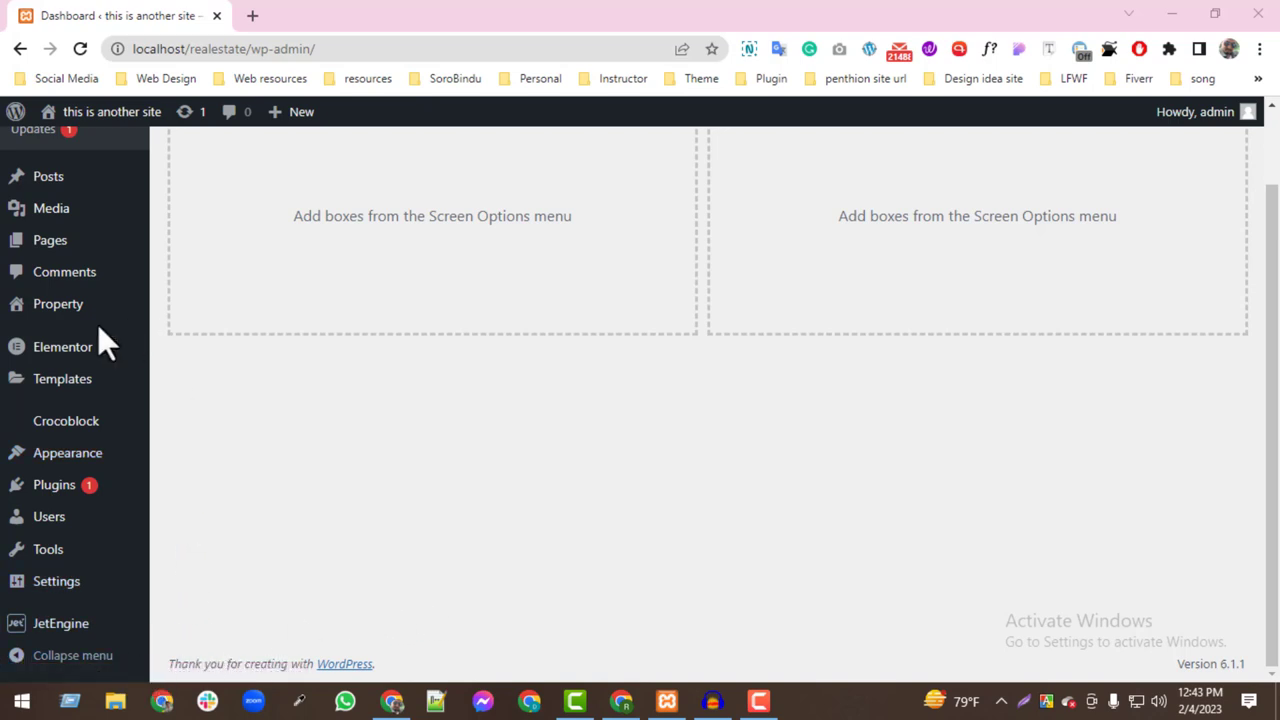
# - Open JetEngine's Taxonomies page in a separate browser tab and start adding a new custom taxonomy
pyautogui.moveTo(97, 637)
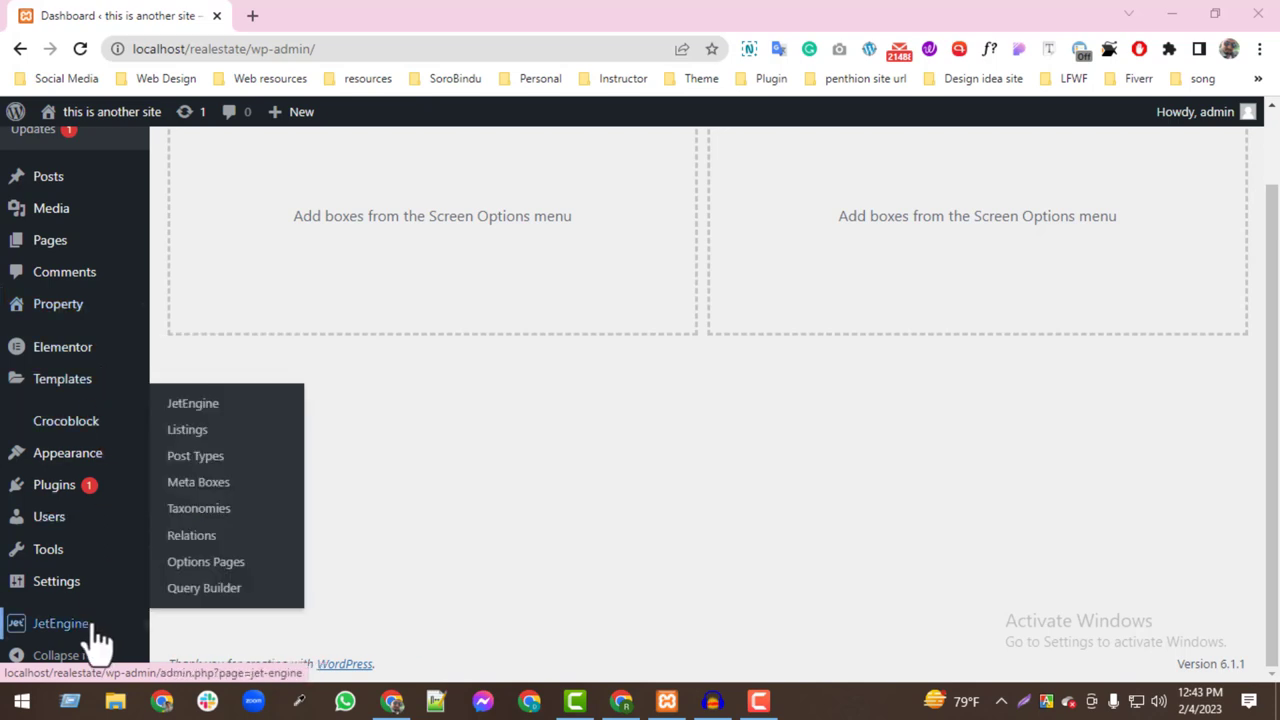
pyautogui.middleClick(198, 508)
pyautogui.click(308, 8)
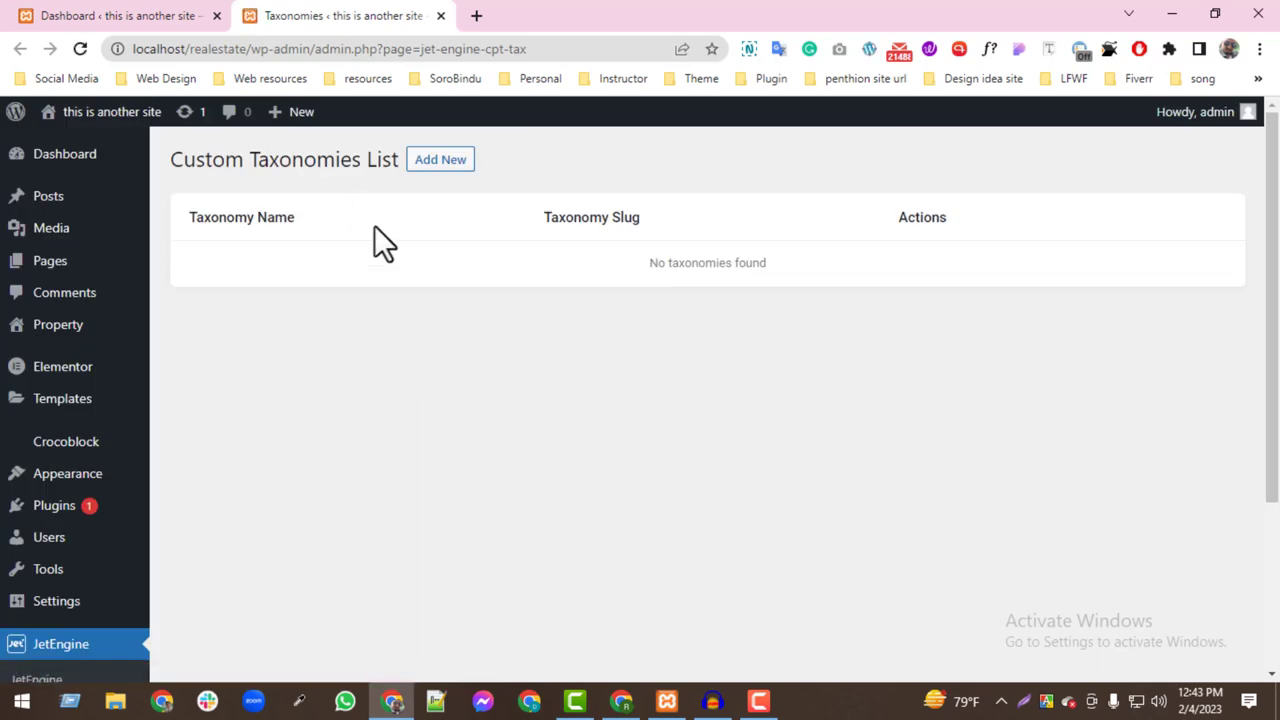
pyautogui.click(430, 165)
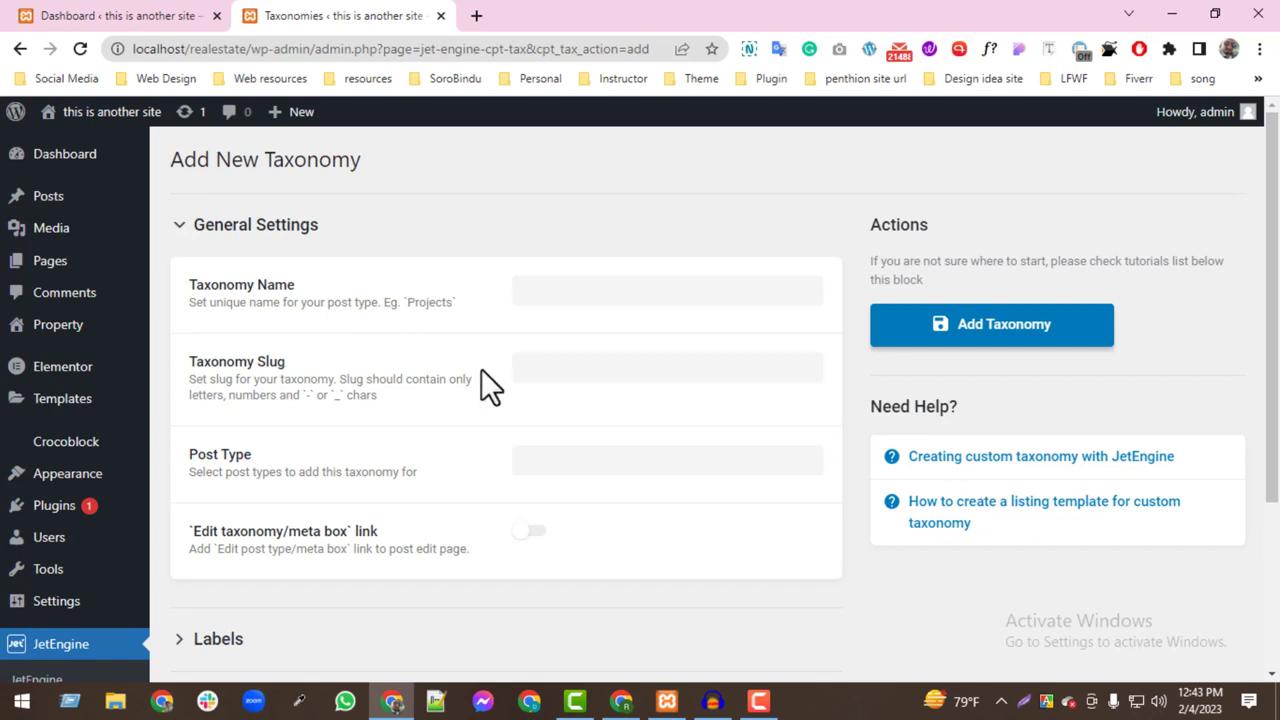
# - Name the new taxonomy "Property Type" in its general settings
pyautogui.moveTo(60, 340)
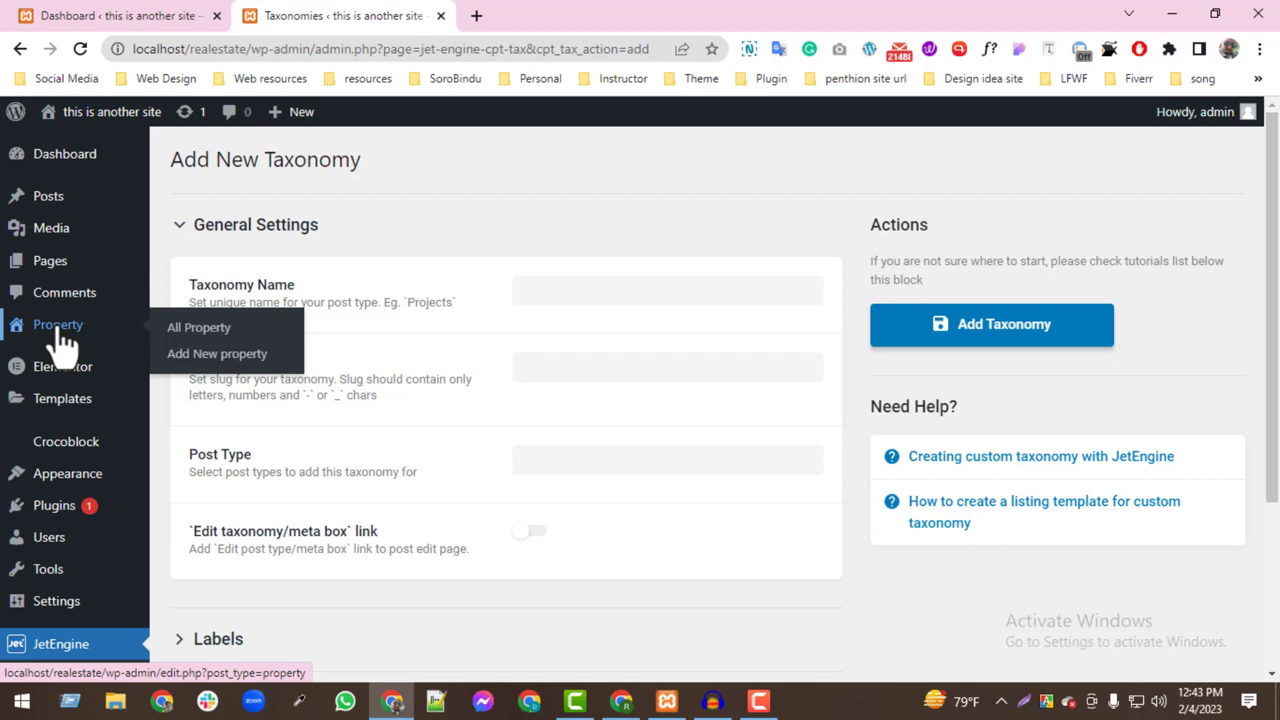
pyautogui.moveTo(68, 205)
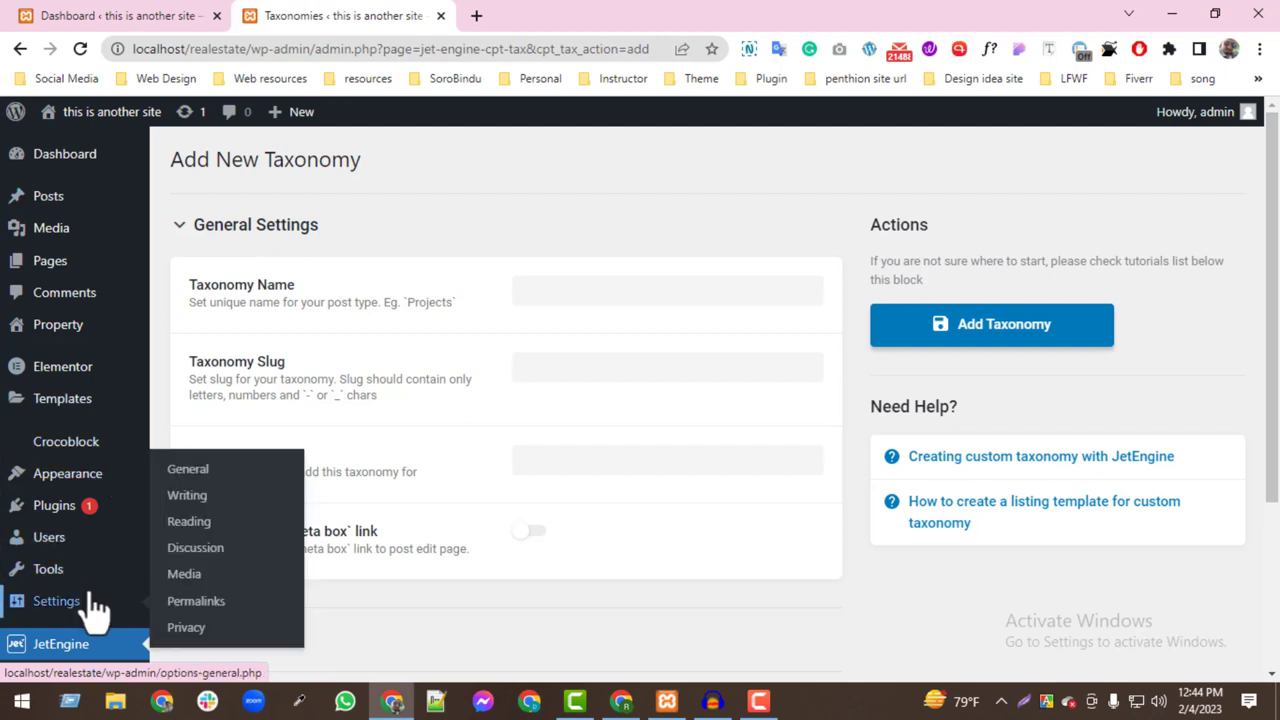
pyautogui.scroll(-2, 70, 580)
pyautogui.scroll(1, 349, 514)
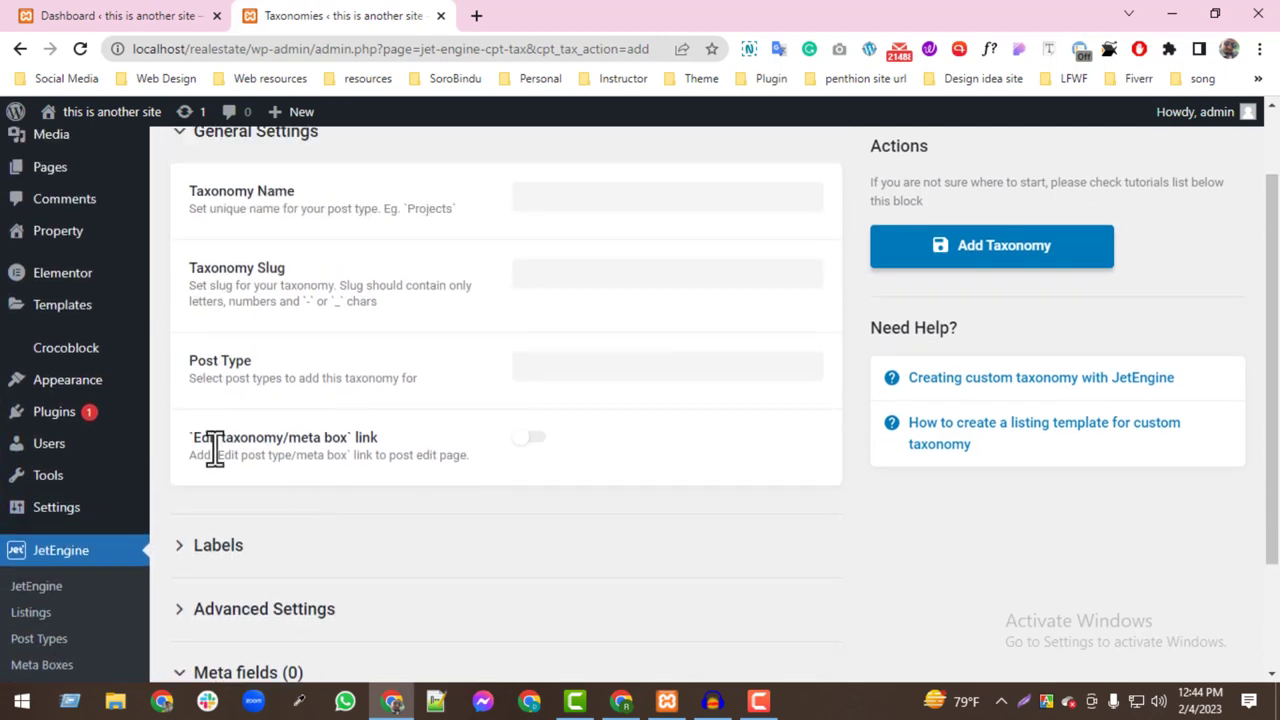
pyautogui.moveTo(72, 252)
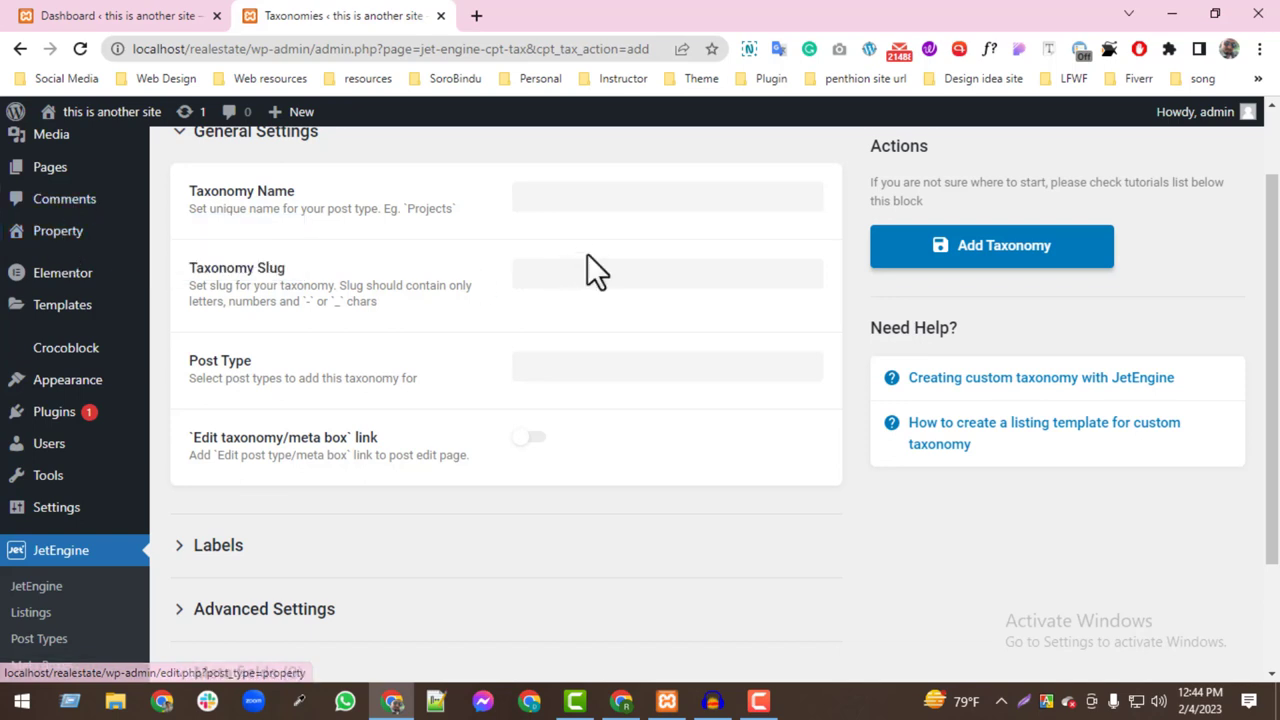
pyautogui.click(607, 198)
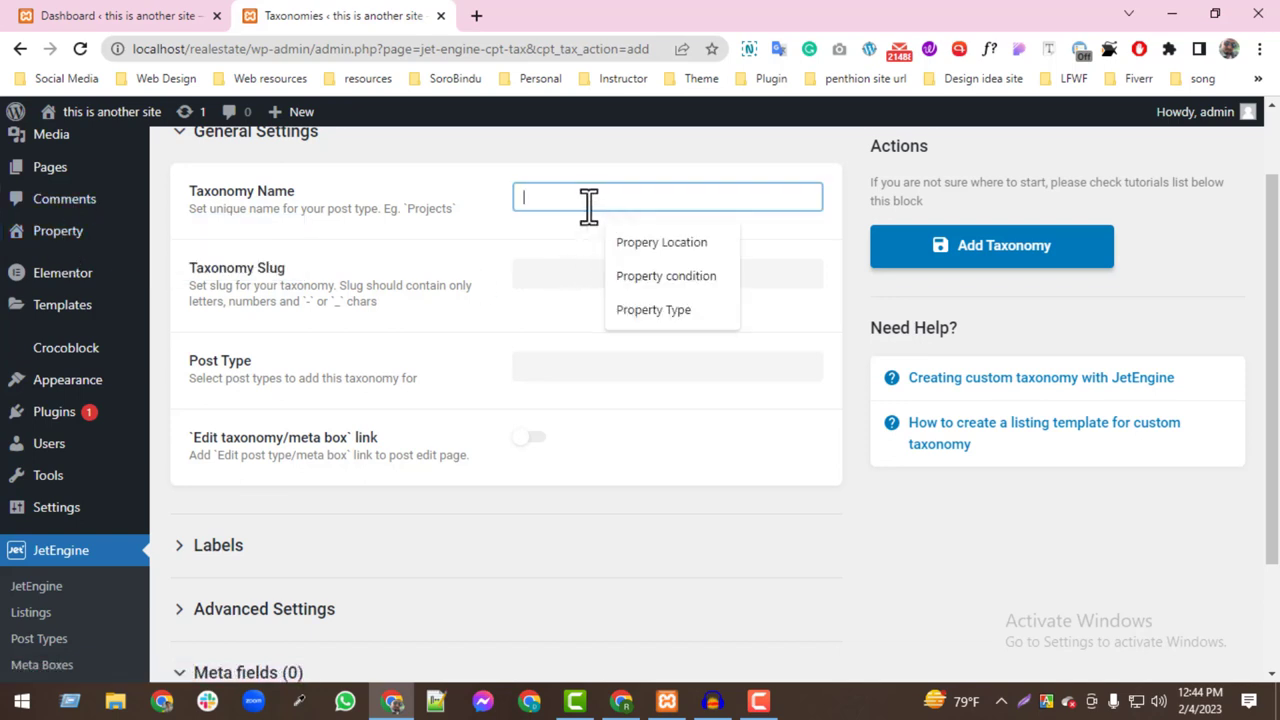
pyautogui.click(633, 309)
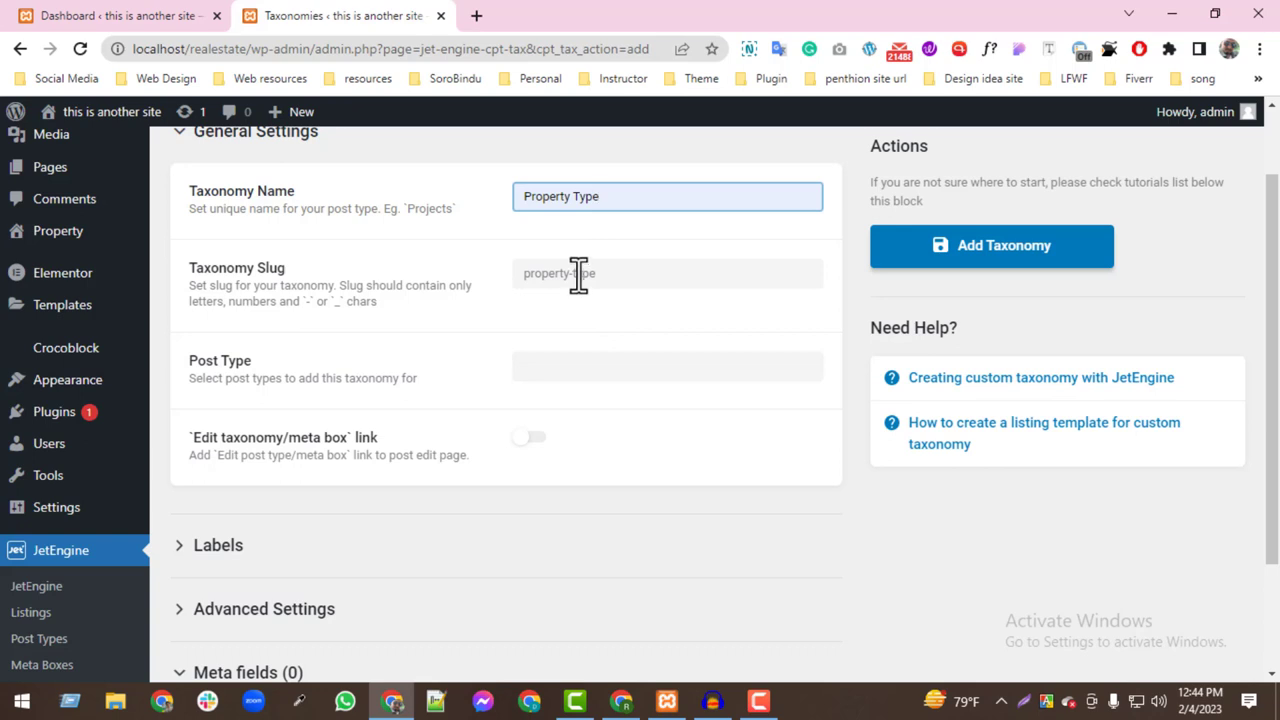
# - Assign the Property Type taxonomy to the Property post type
pyautogui.click(565, 367)
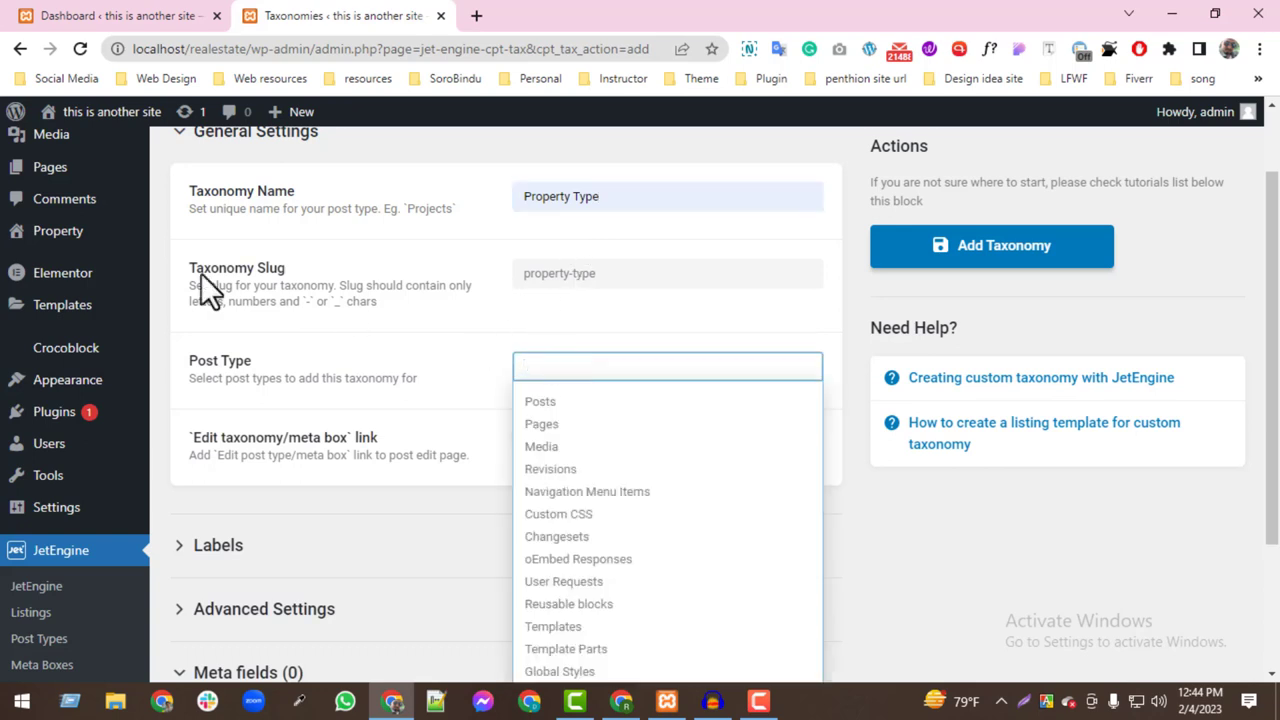
pyautogui.moveTo(48, 152)
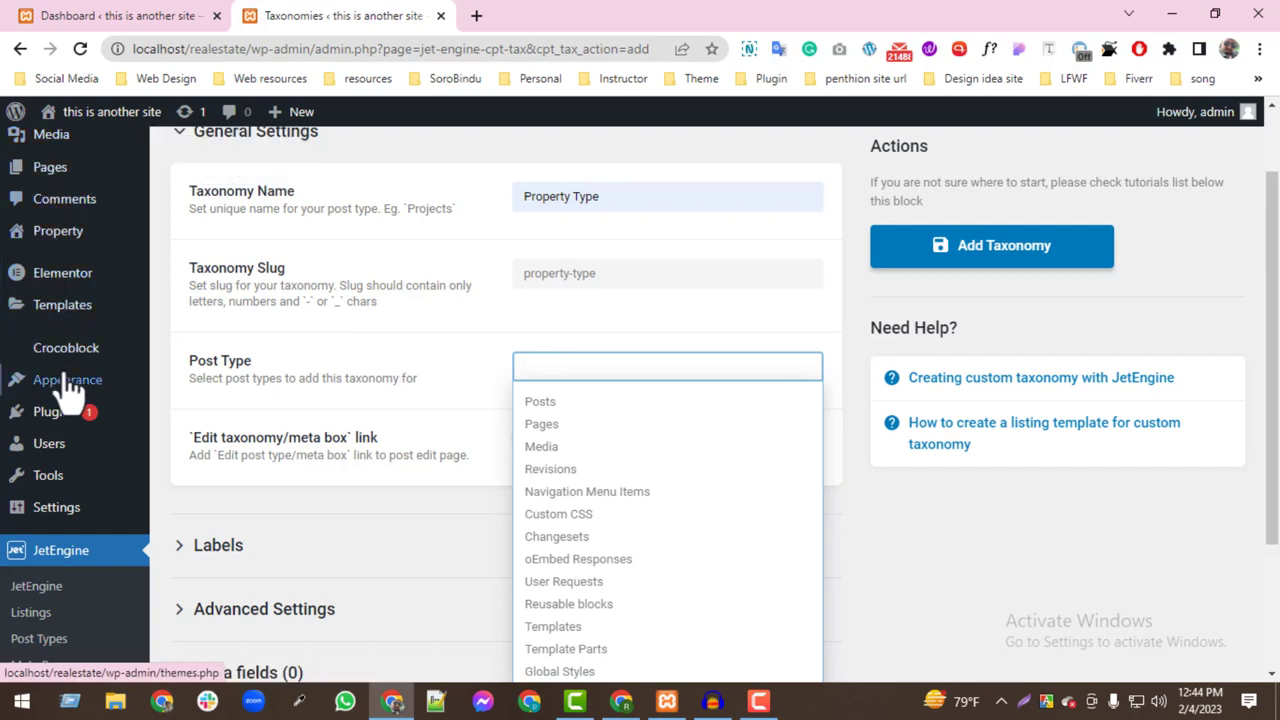
pyautogui.moveTo(62, 418)
pyautogui.moveTo(100, 250)
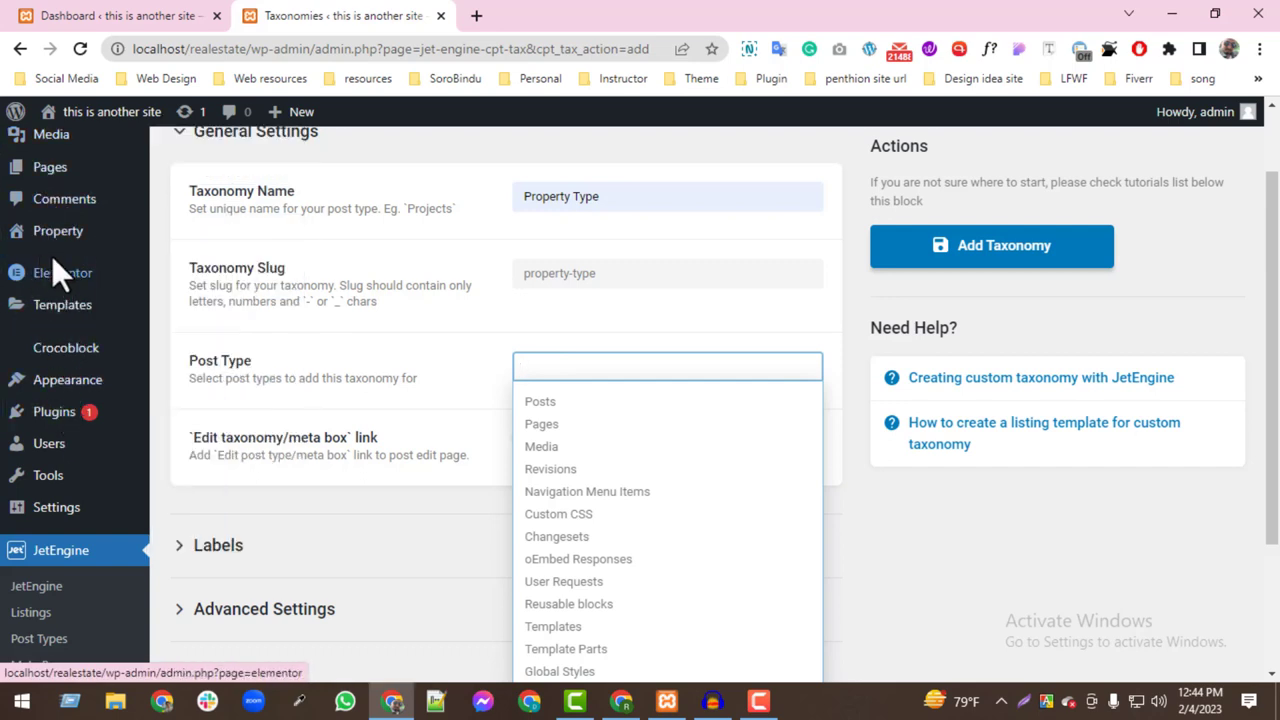
pyautogui.moveTo(86, 284)
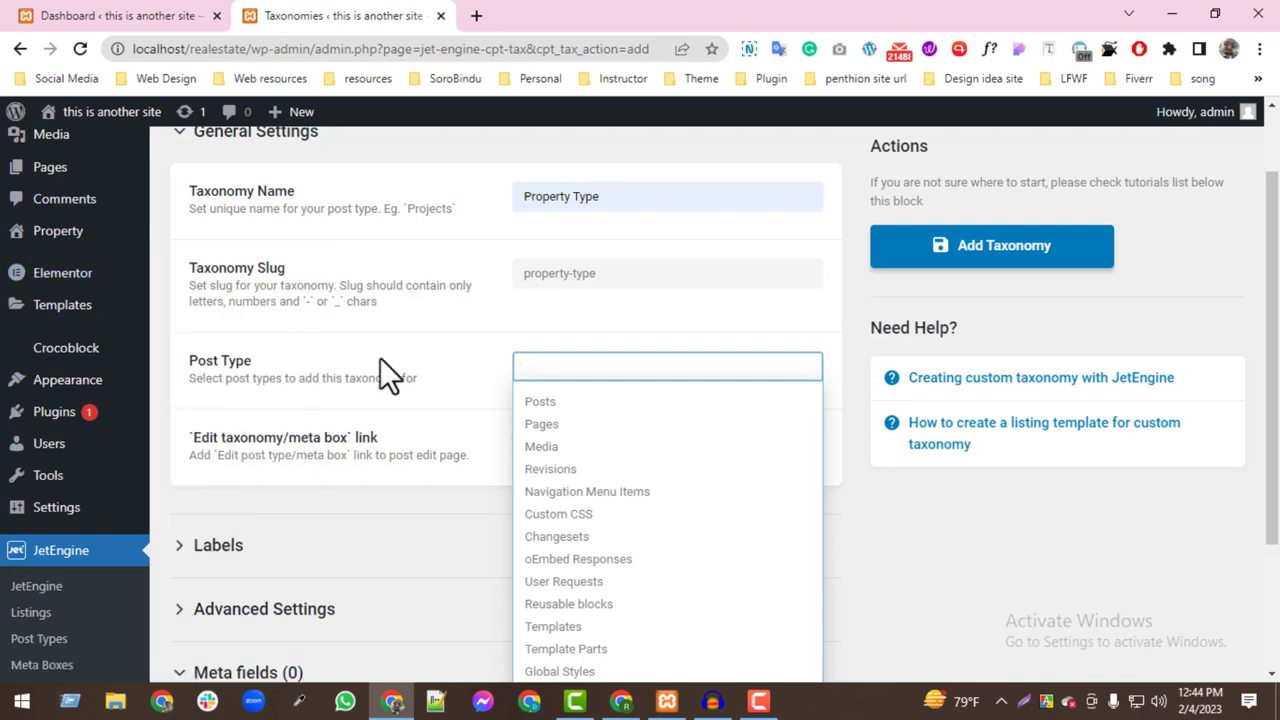
pyautogui.scroll(-2, 672, 565)
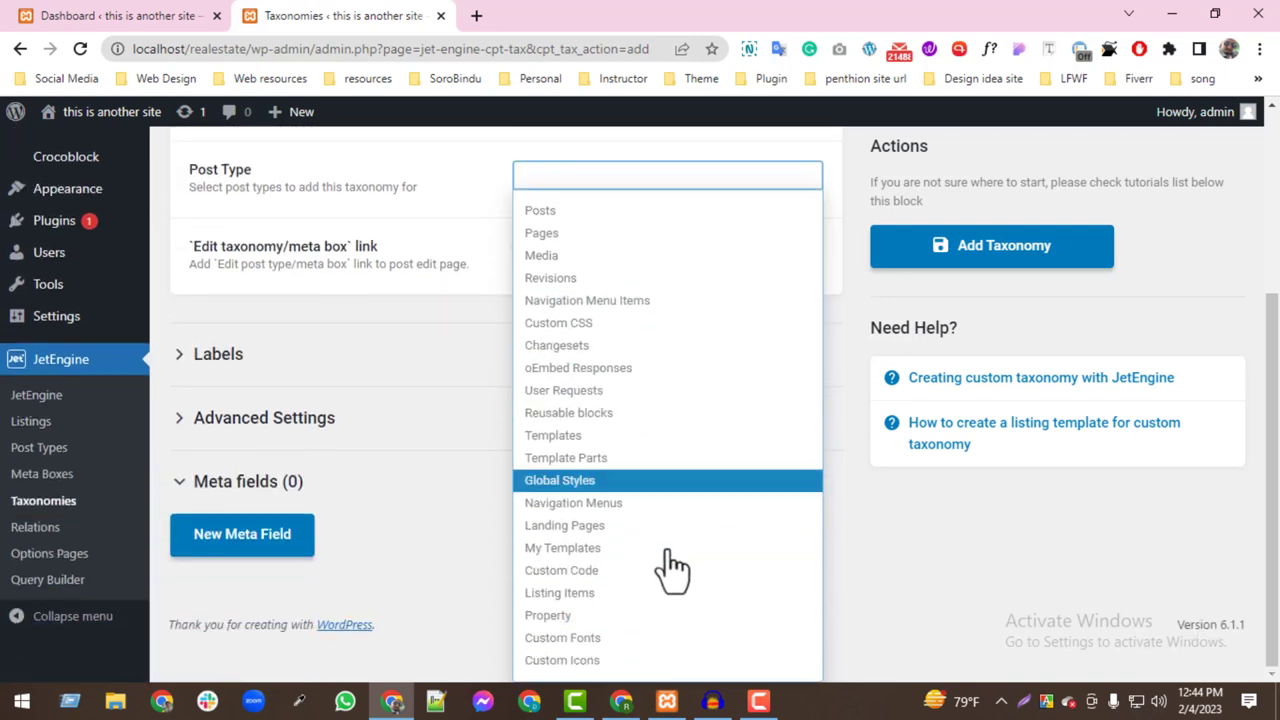
pyautogui.click(626, 620)
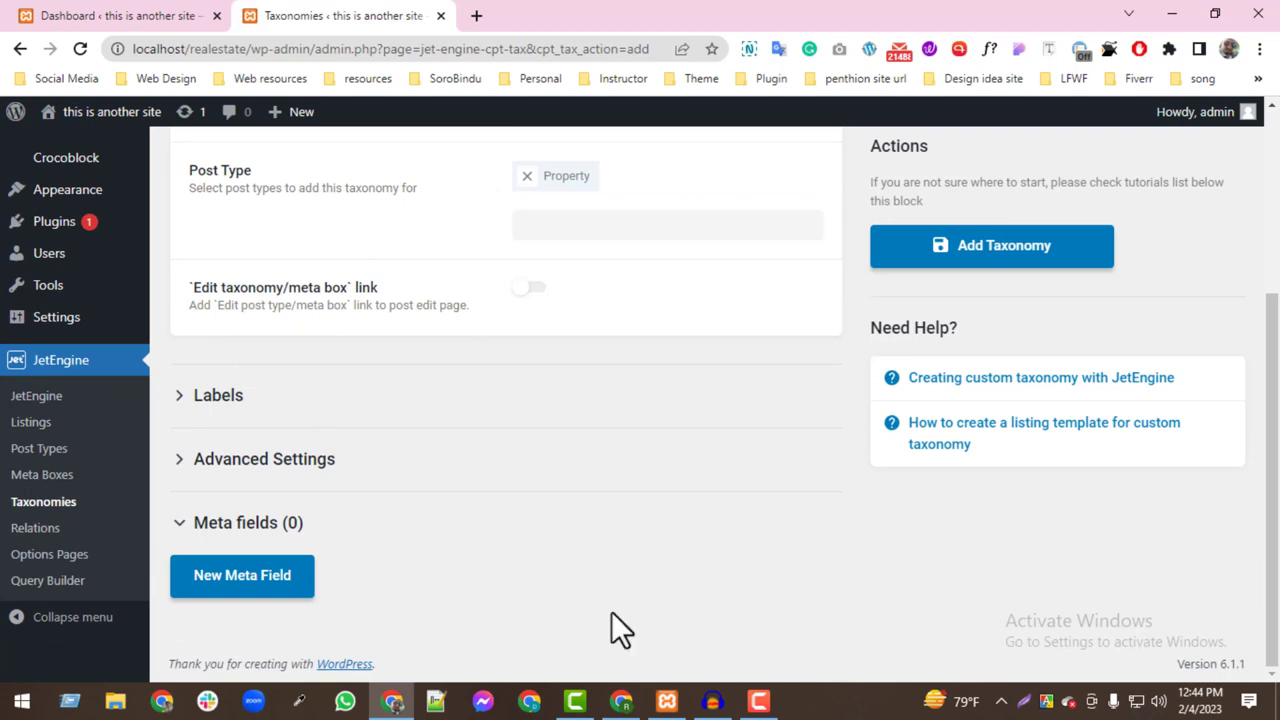
# - Expand the taxonomy's labels and copy the taxonomy name "Property Type" into the singular name and menu name text
pyautogui.click(283, 405)
pyautogui.scroll(2, 575, 430)
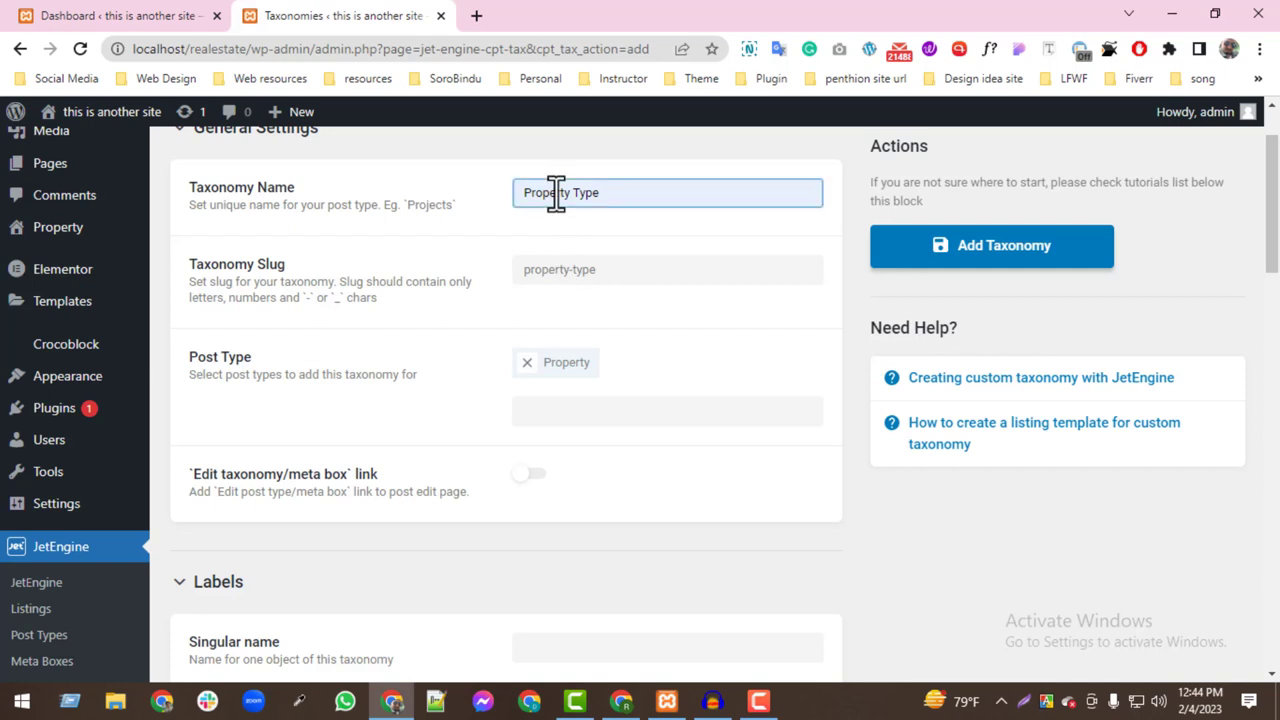
pyautogui.tripleClick(556, 192)
pyautogui.hotkey('ctrl', 'c')
pyautogui.scroll(-2, 590, 500)
pyautogui.click(574, 461)
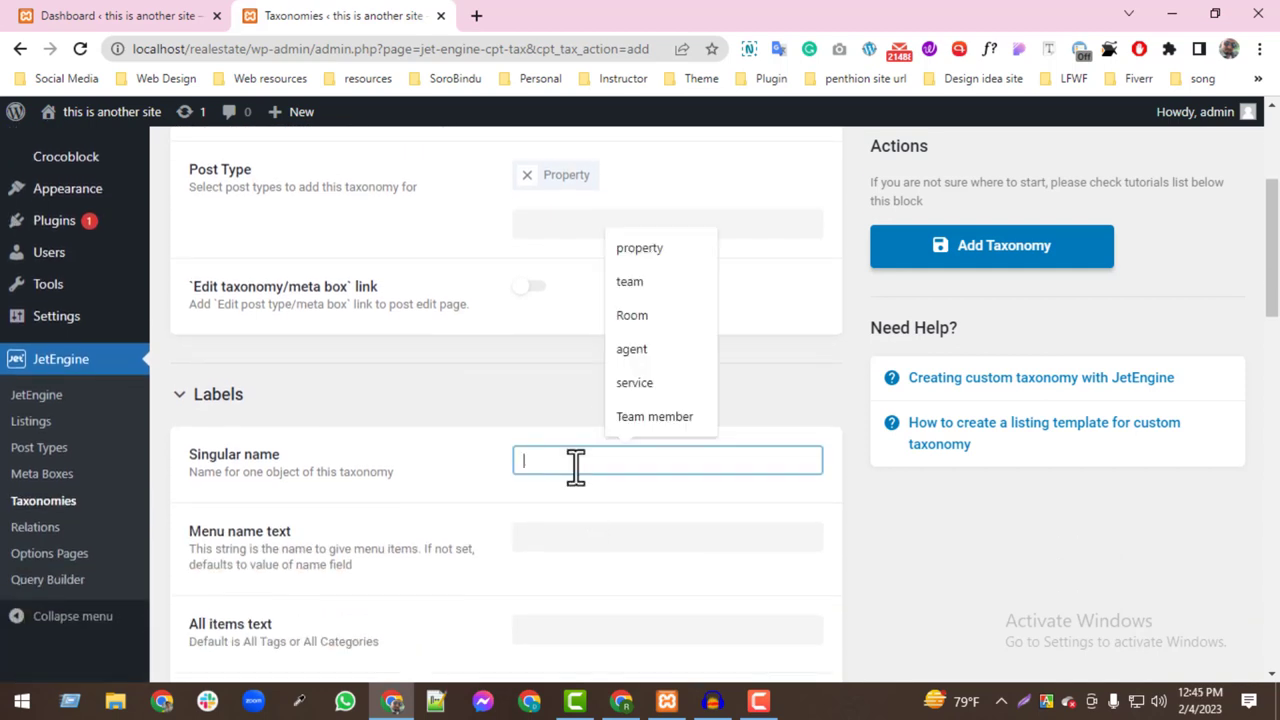
pyautogui.hotkey('ctrl', 'v')
pyautogui.scroll(-1, 460, 510)
pyautogui.press('Tab')
pyautogui.hotkey('ctrl', 'v')
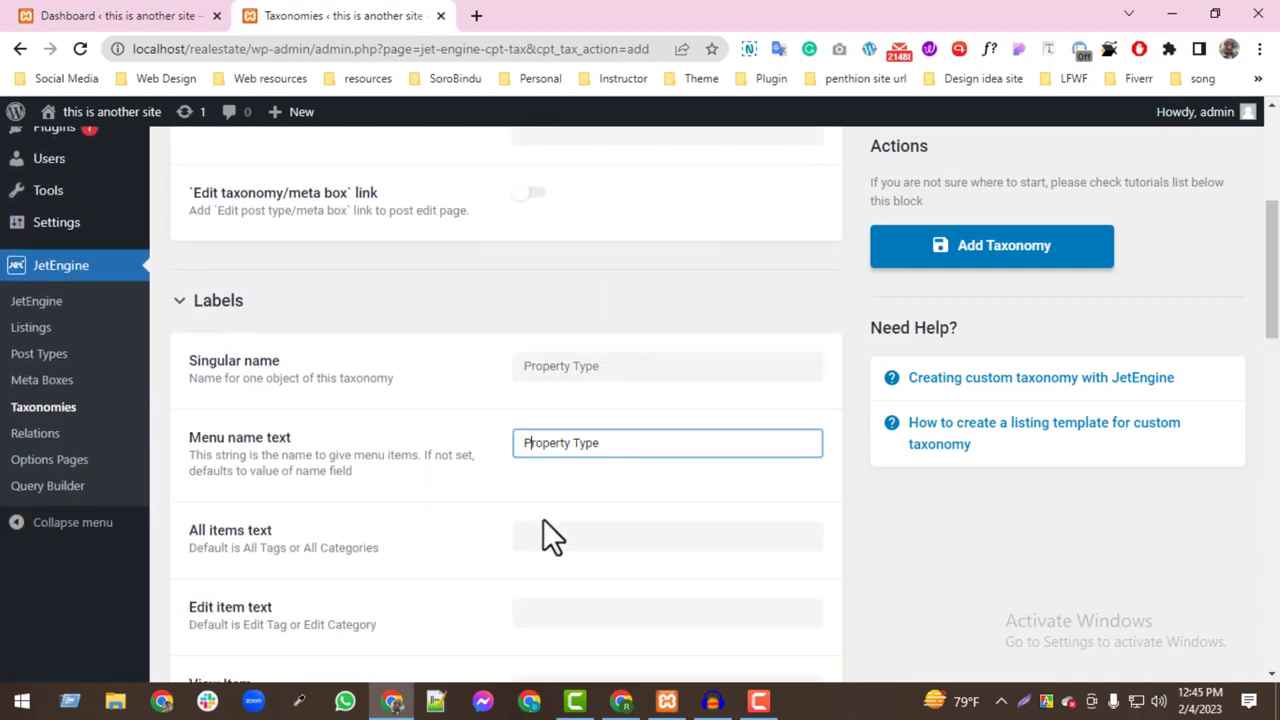
# - Set the all items text to "All Property Type" and the edit item text to "Edit Property Type"
pyautogui.click(556, 540)
pyautogui.write('All')
pyautogui.hotkey('ctrl', 'v')
pyautogui.scroll(-2, 556, 540)
pyautogui.click(571, 425)
pyautogui.write('Edit')
pyautogui.hotkey('ctrl', 'v')
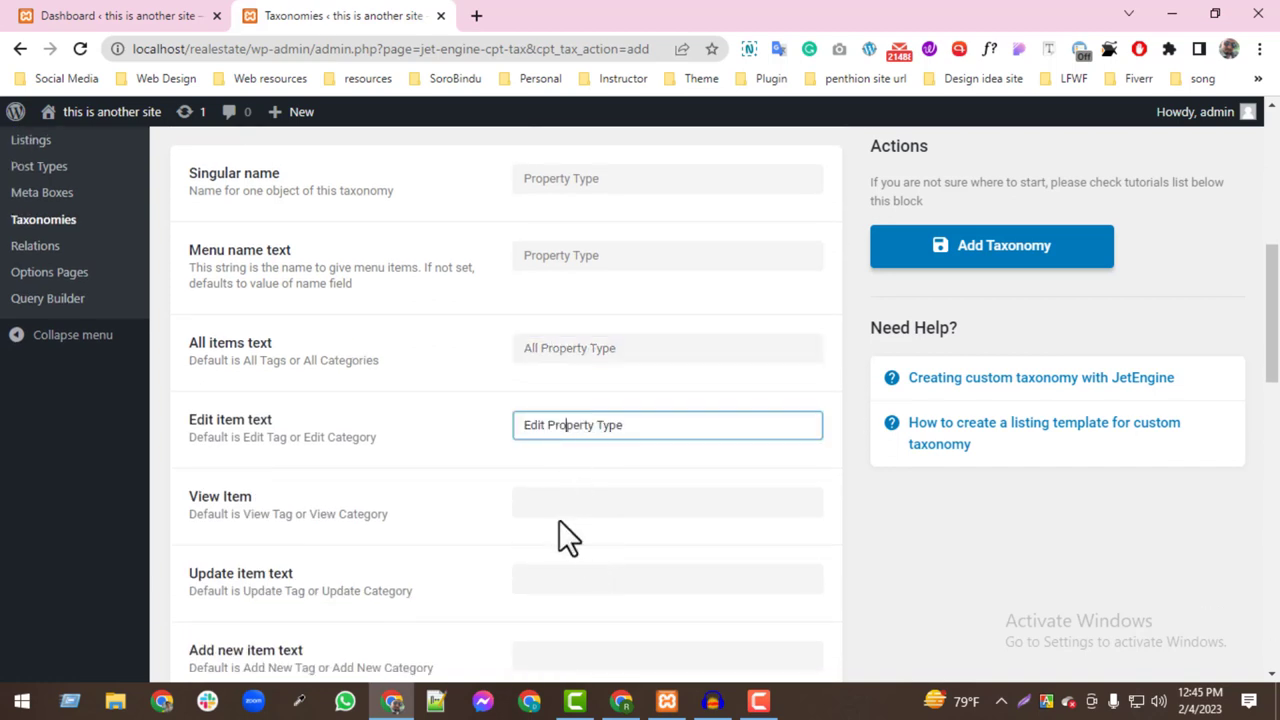
# - Set the view, update and add new item labels to "View Property Type", "Update Property Type" and "Add New Property Type"
pyautogui.click(577, 502)
pyautogui.write('View')
pyautogui.hotkey('ctrl', 'v')
pyautogui.scroll(-2, 590, 505)
pyautogui.click(596, 393)
pyautogui.write('Update Property Type')
pyautogui.click(586, 469)
pyautogui.write('Add New Property Type')
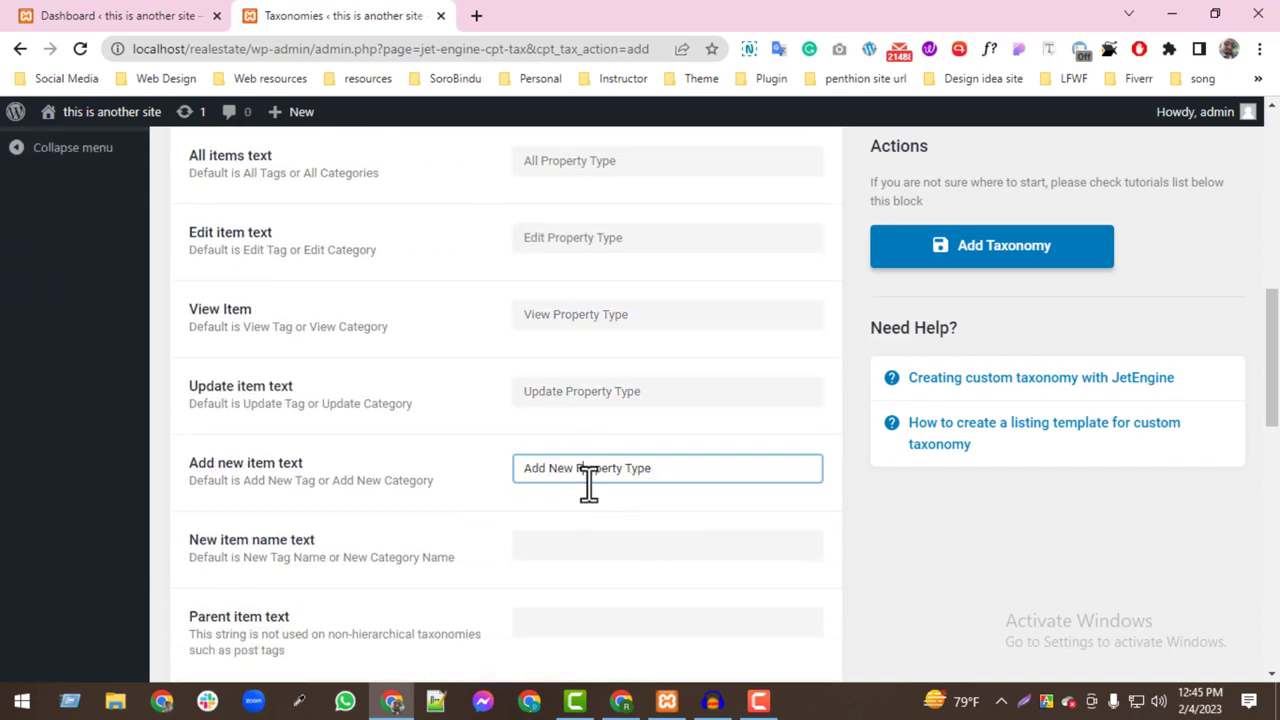
# - Set the new item name text to "New Property Type Name" and the parent item text to "Parent Property Type"
pyautogui.scroll(-2, 686, 517)
pyautogui.click(574, 357)
pyautogui.write('New Property Type Name')
pyautogui.click(569, 435)
pyautogui.write('Parent Property Type')
# - Set the parent-with-colon, search and popular item labels to "Parent Property Type:", "Search Property Type" and "Popular Property Type"
pyautogui.scroll(-3, 657, 491)
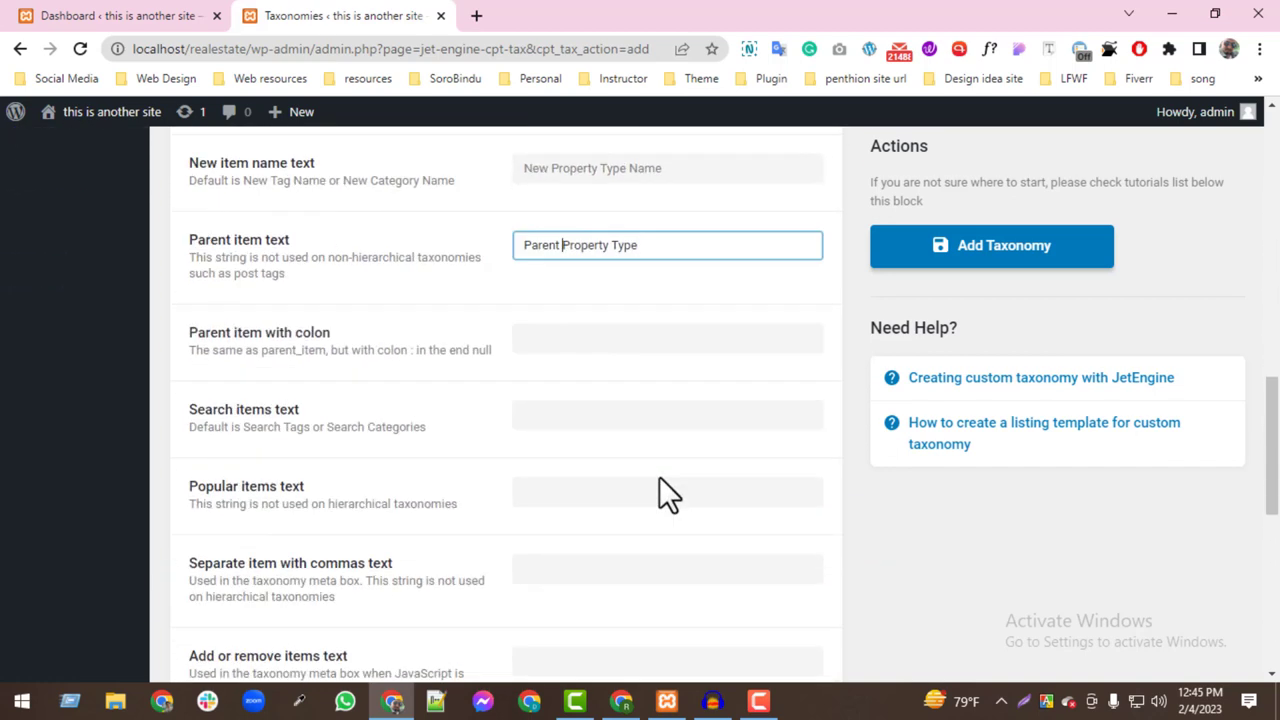
pyautogui.click(560, 257)
pyautogui.write('Parent Property Type:')
pyautogui.click(560, 322)
pyautogui.write('Search Property Type')
pyautogui.click(565, 397)
pyautogui.write('Popular Property Type')
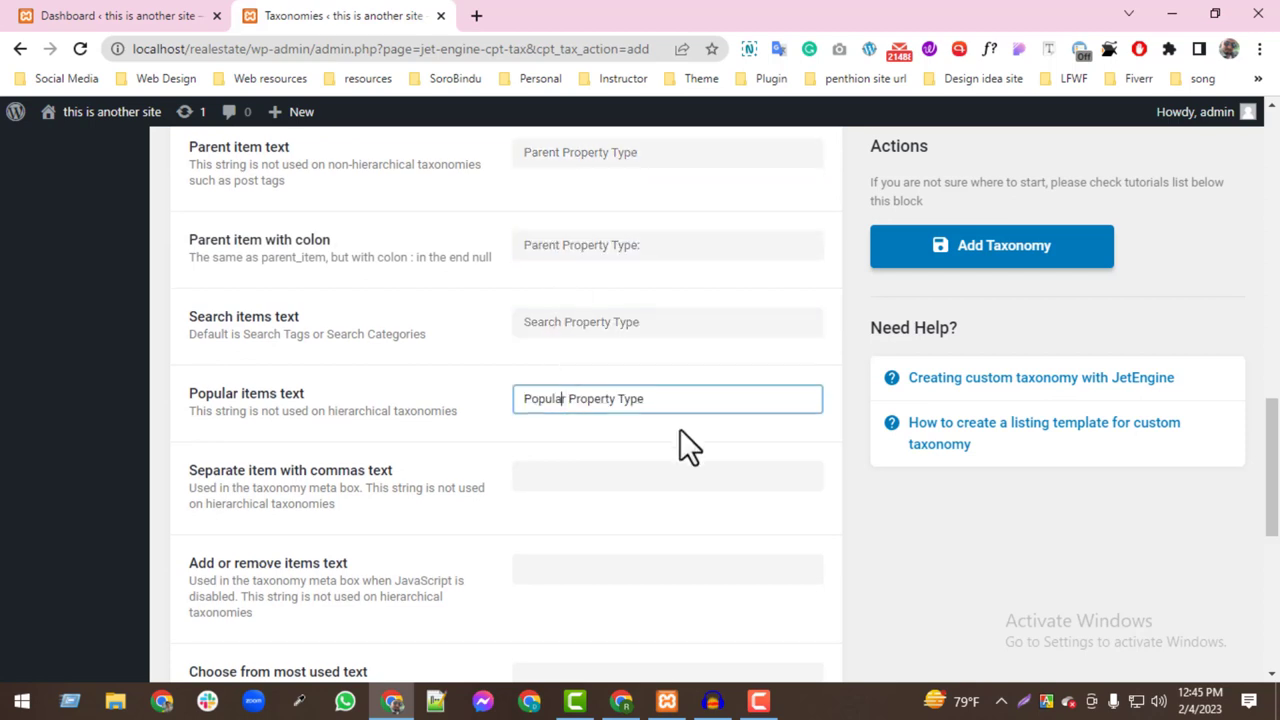
# - Set the comma separation label to "Separate Property Type with commas" and the add or remove label to "Add or remove Property Type"
pyautogui.scroll(-1, 571, 389)
pyautogui.click(571, 384)
pyautogui.write('Separate Property Type with commas')
pyautogui.click(586, 476)
pyautogui.write('Add or remove Property Type')
# - Set the most used label to "Choose from the most used Property Type" and the not found label to "No Property Type found"
pyautogui.scroll(-2, 591, 400)
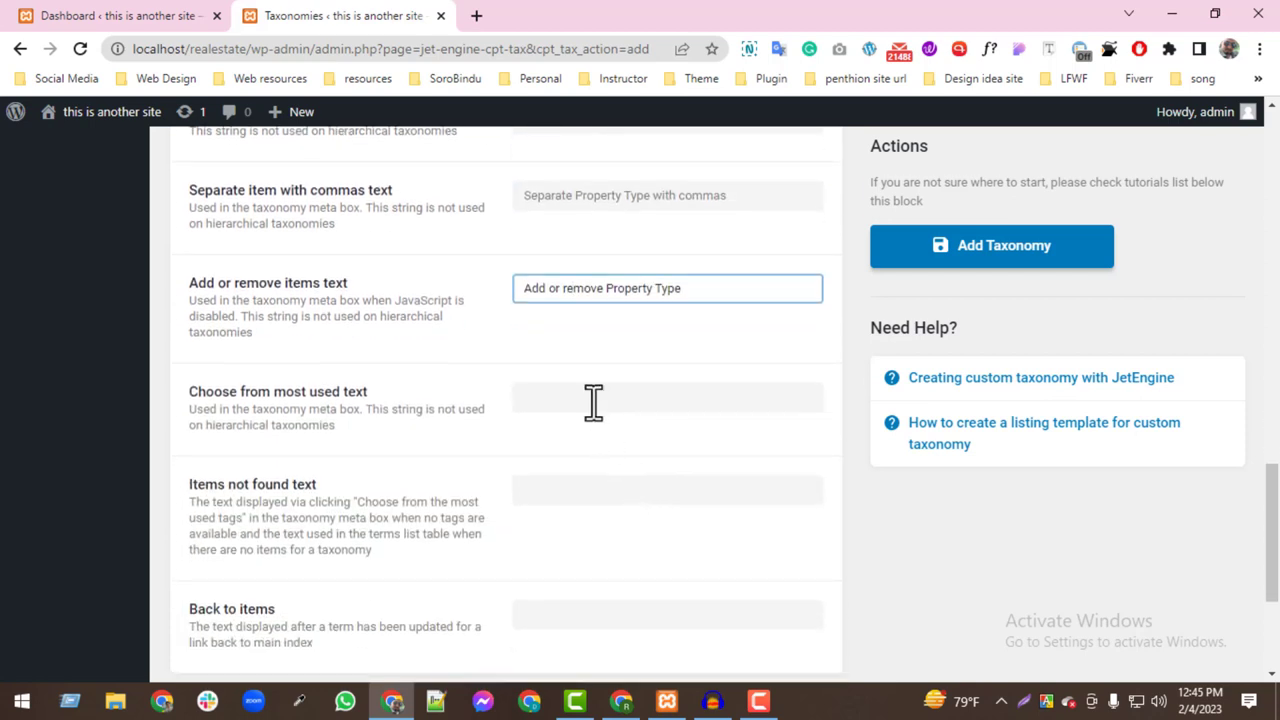
pyautogui.click(591, 400)
pyautogui.write('Choose from the most used Property Type')
pyautogui.click(603, 488)
pyautogui.write('No Property Type found')
# - Set the back to items label to "← Back to Property Type"
pyautogui.scroll(-2, 610, 410)
pyautogui.click(612, 424)
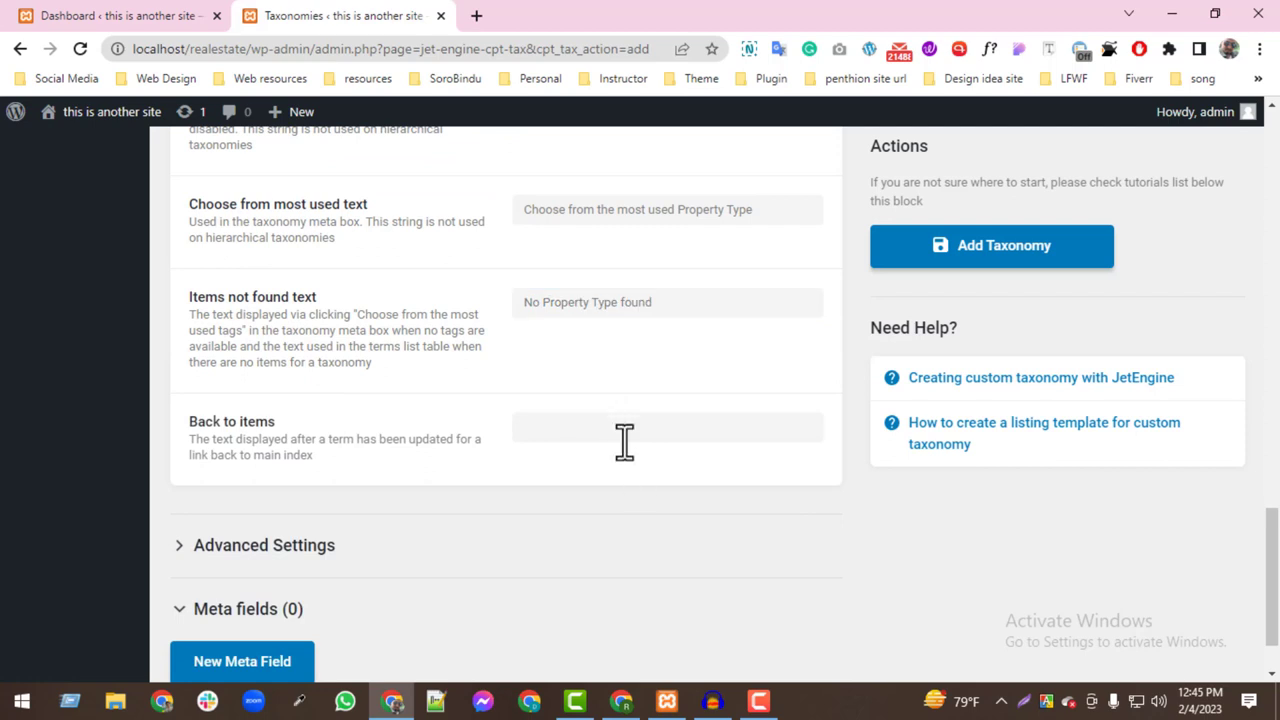
pyautogui.write('← Back to Property Type')
# - Expand the taxonomy's advanced settings and enable the Hierarchical option
pyautogui.scroll(-1, 460, 600)
pyautogui.click(287, 470)
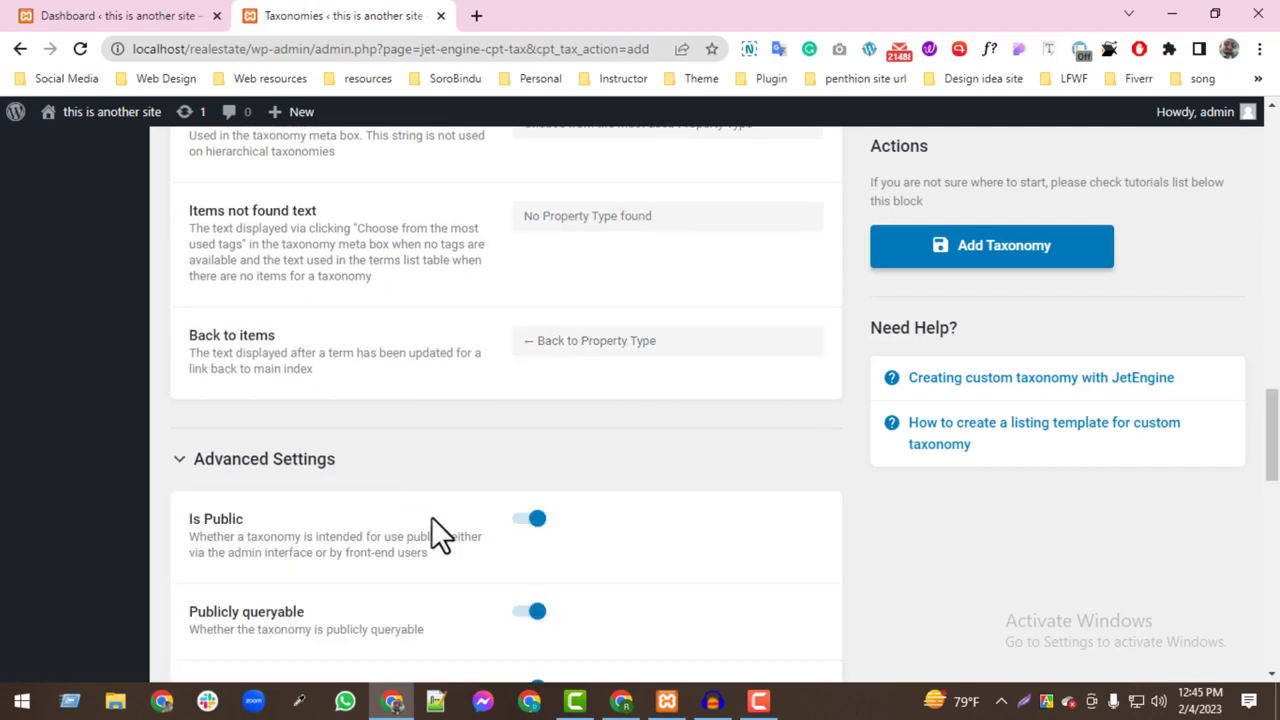
pyautogui.scroll(-1, 431, 516)
pyautogui.scroll(-2, 466, 366)
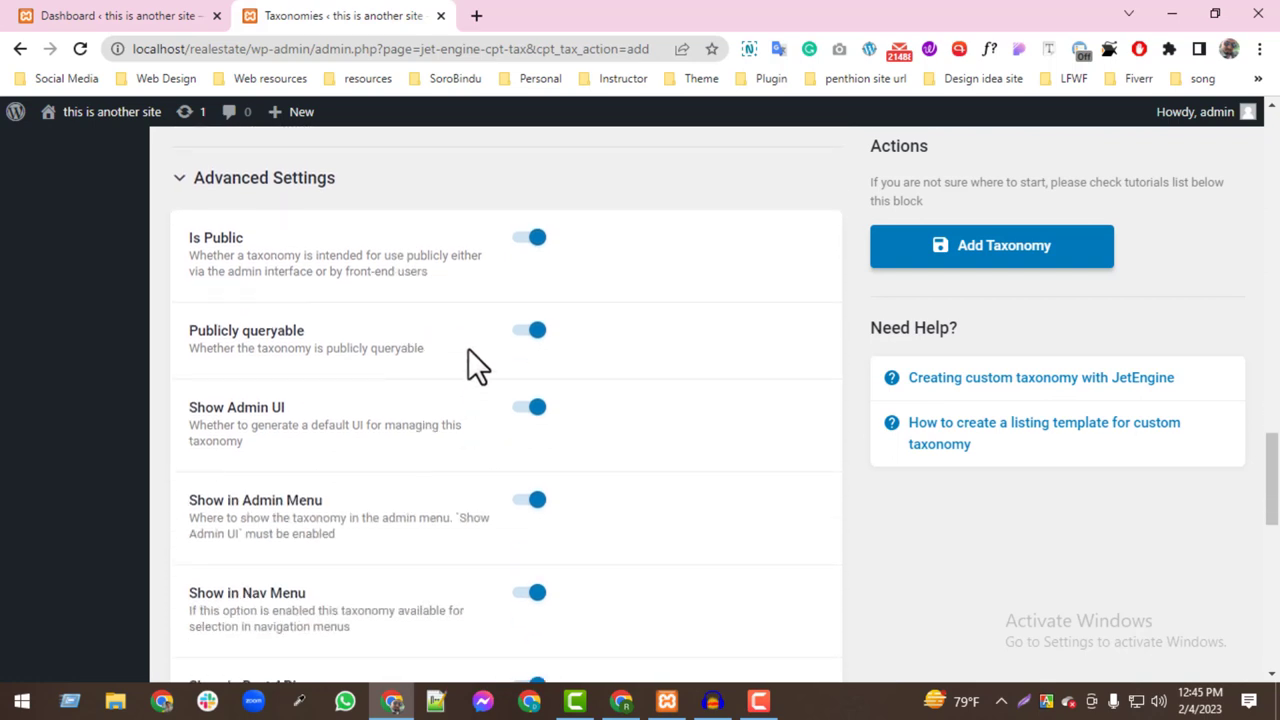
pyautogui.scroll(-2, 495, 590)
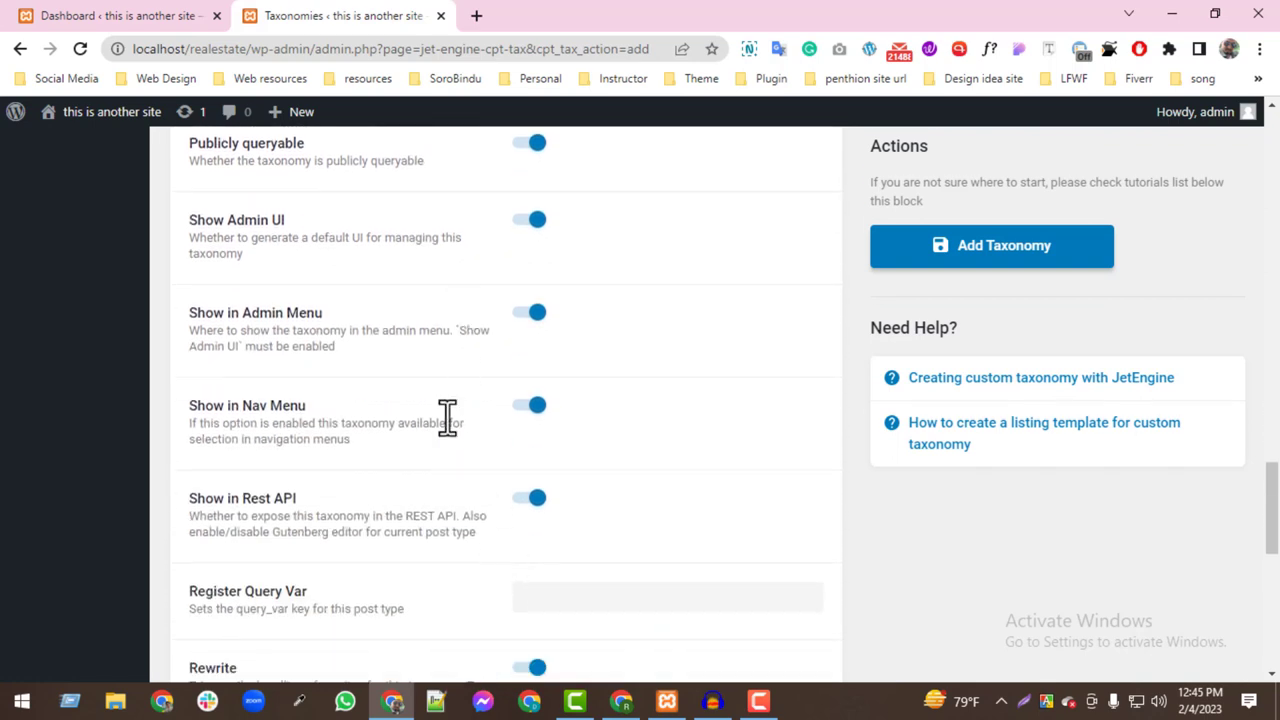
pyautogui.scroll(-3, 443, 415)
pyautogui.scroll(-5, 450, 432)
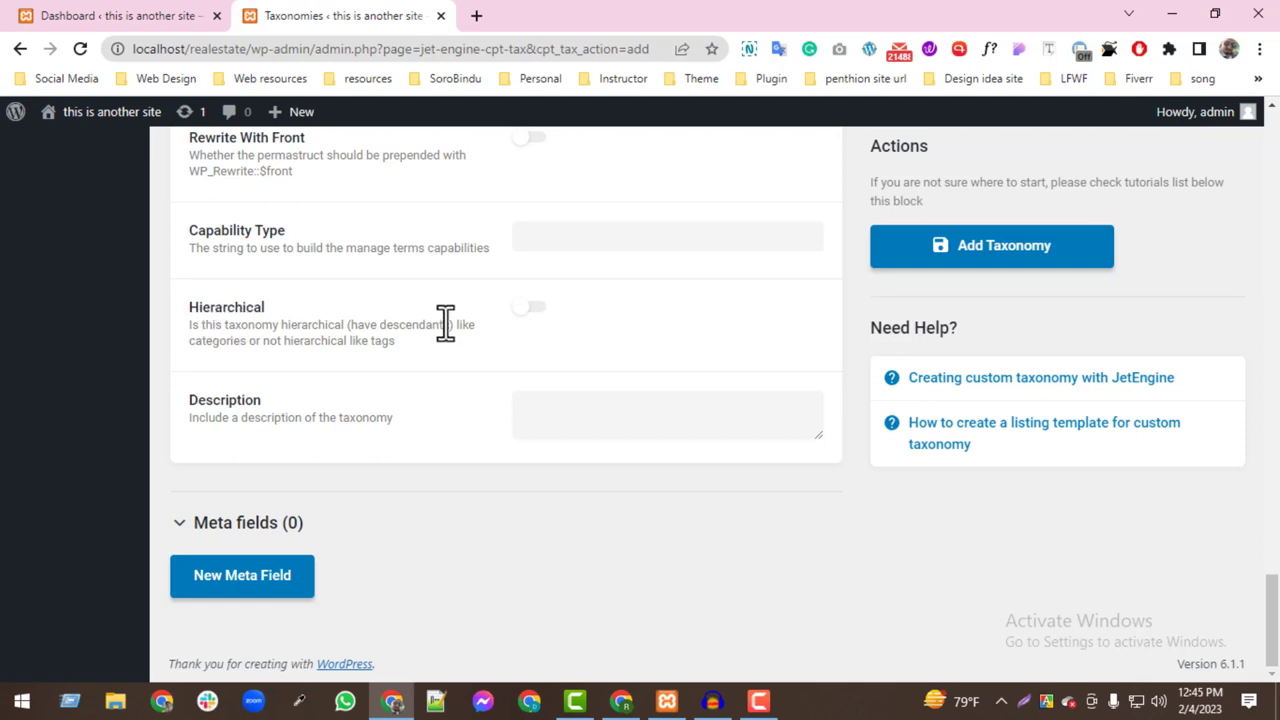
pyautogui.click(530, 308)
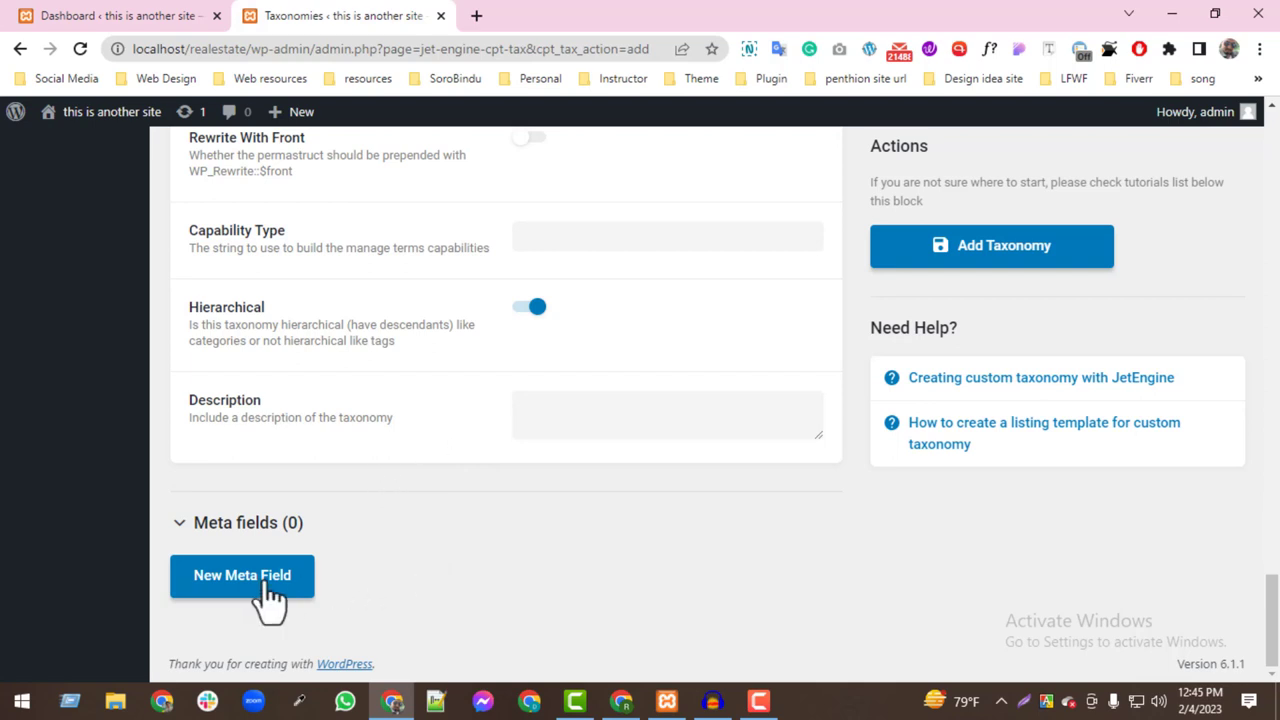
# - Add a new meta field to the taxonomy and label it "description", correcting the spelling
pyautogui.click(298, 586)
pyautogui.scroll(-2, 416, 557)
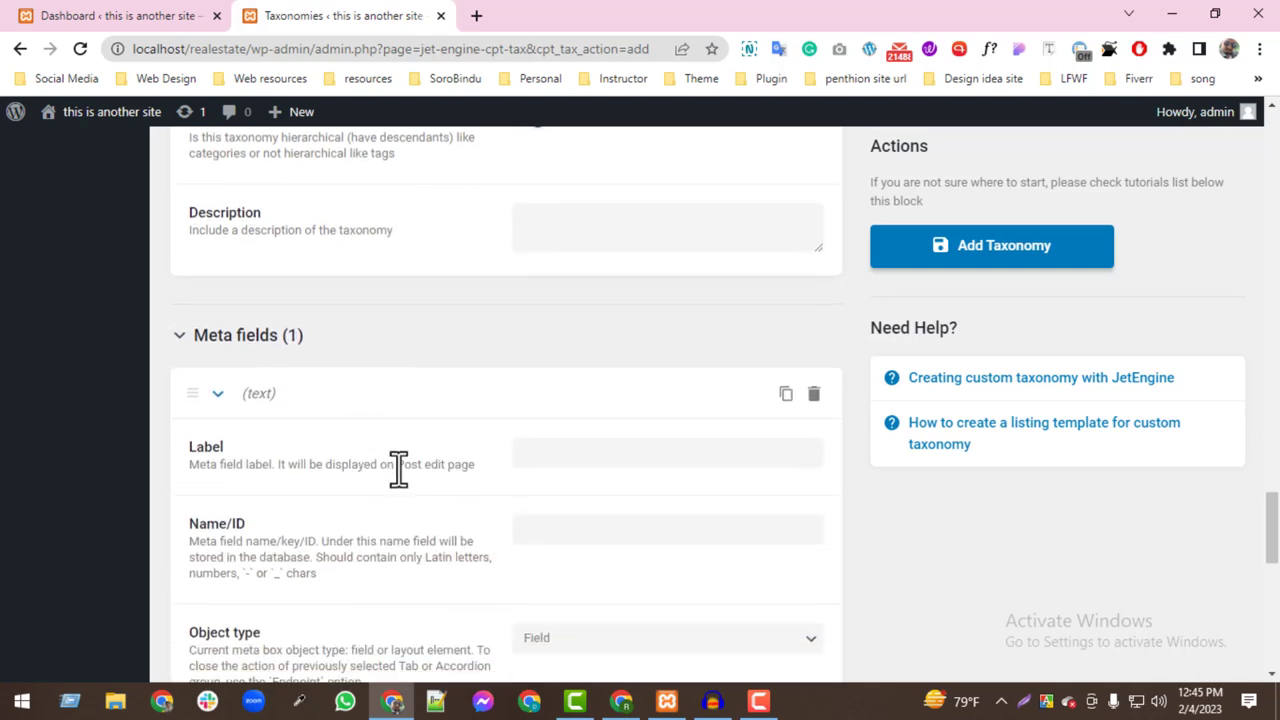
pyautogui.click(540, 462)
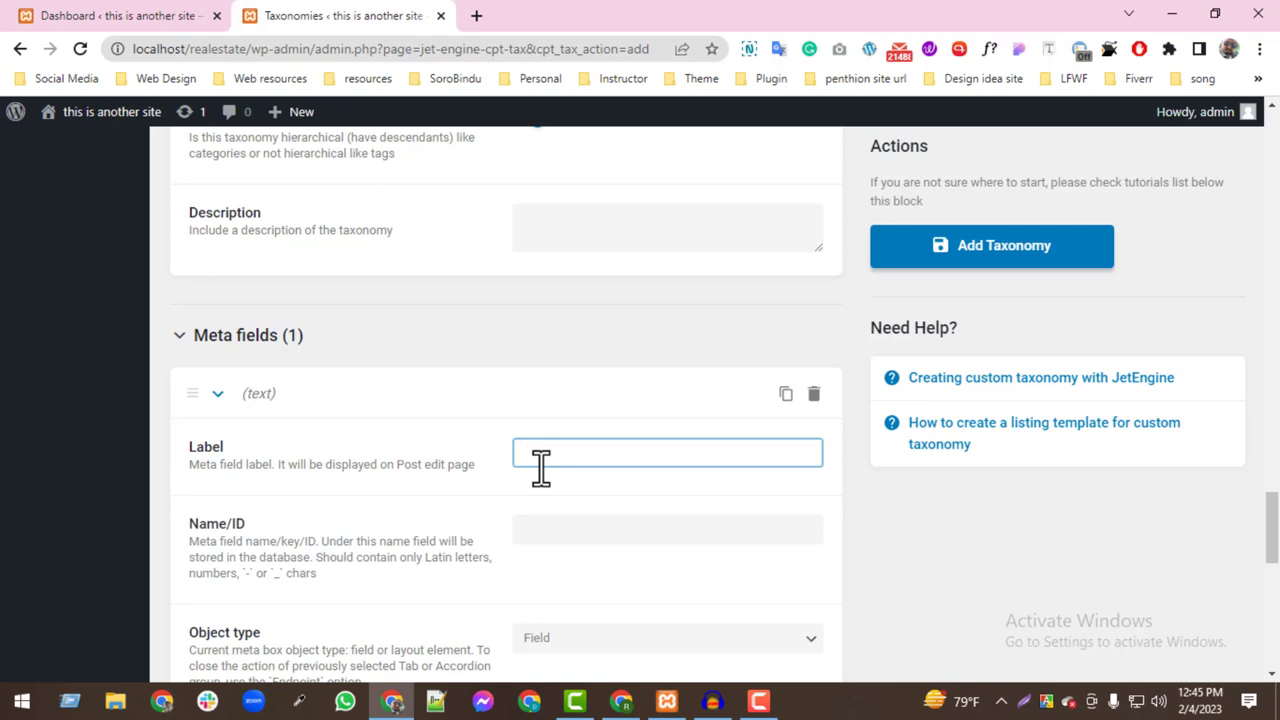
pyautogui.write('descripition')
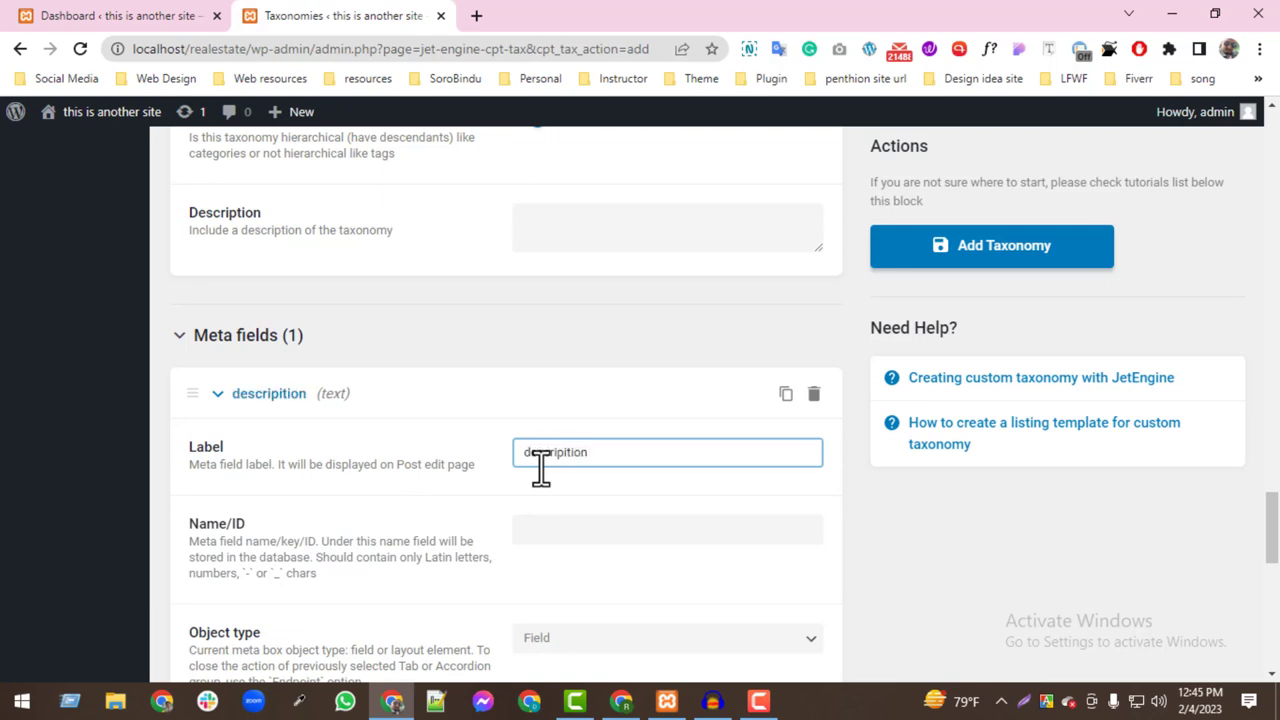
pyautogui.rightClick(566, 453)
pyautogui.click(620, 77)
# - Set the Name/ID of the new meta field to "description"
pyautogui.scroll(-2, 513, 489)
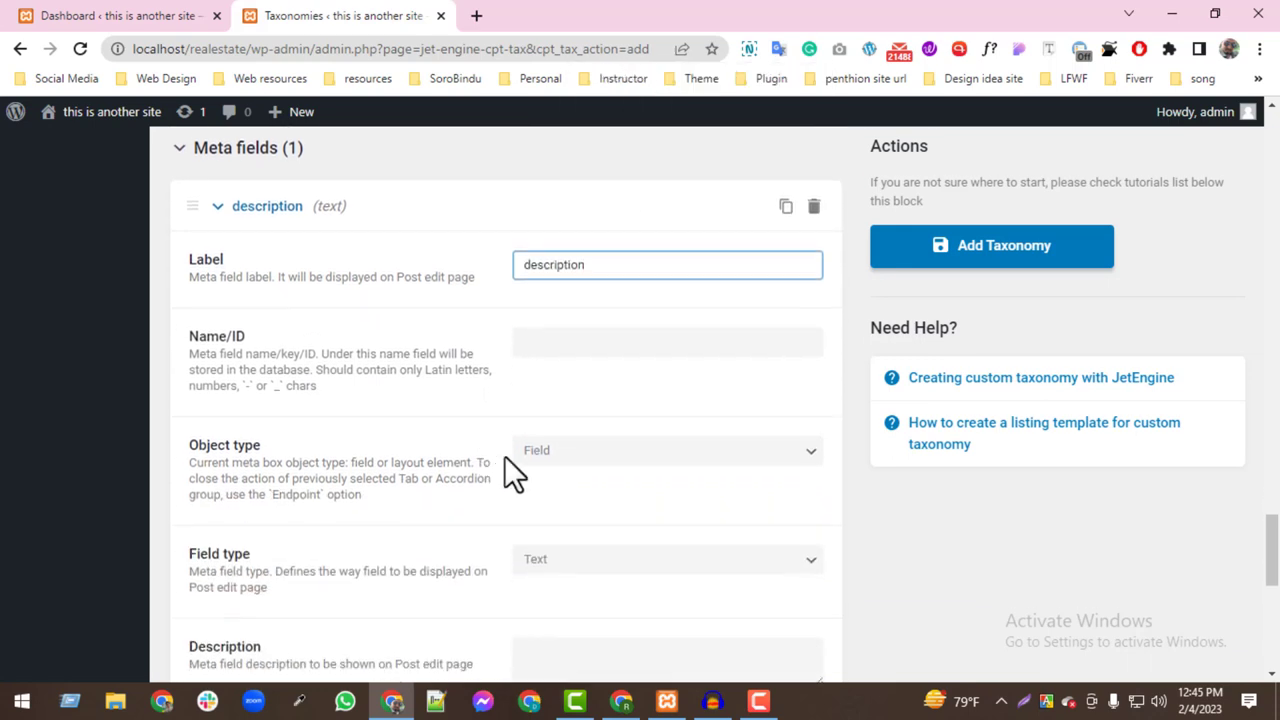
pyautogui.click(549, 343)
pyautogui.write('-')
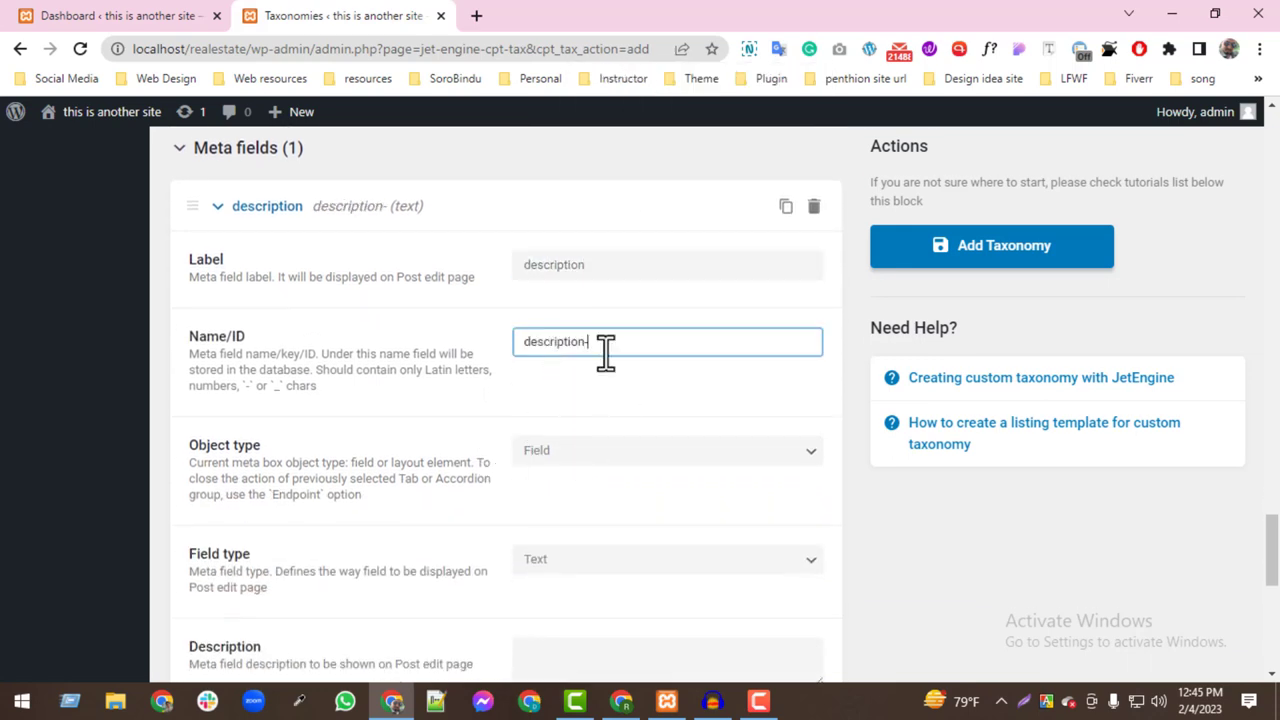
pyautogui.press('BackSpace')
pyautogui.doubleClick(568, 272)
pyautogui.doubleClick(549, 345)
pyautogui.click(549, 345)
pyautogui.scroll(-1, 526, 418)
pyautogui.scroll(-1, 577, 387)
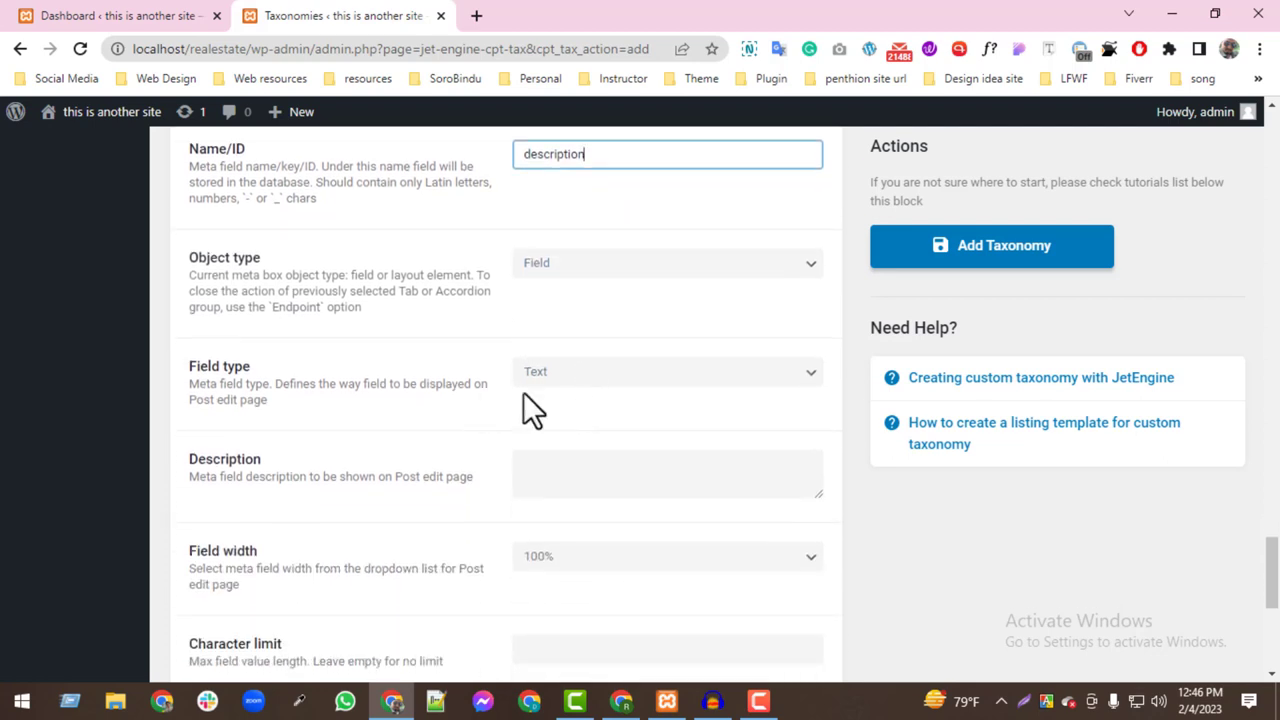
# - Set the description meta field's type to Media with Media URL as the value format
pyautogui.scroll(-1, 600, 394)
pyautogui.click(575, 284)
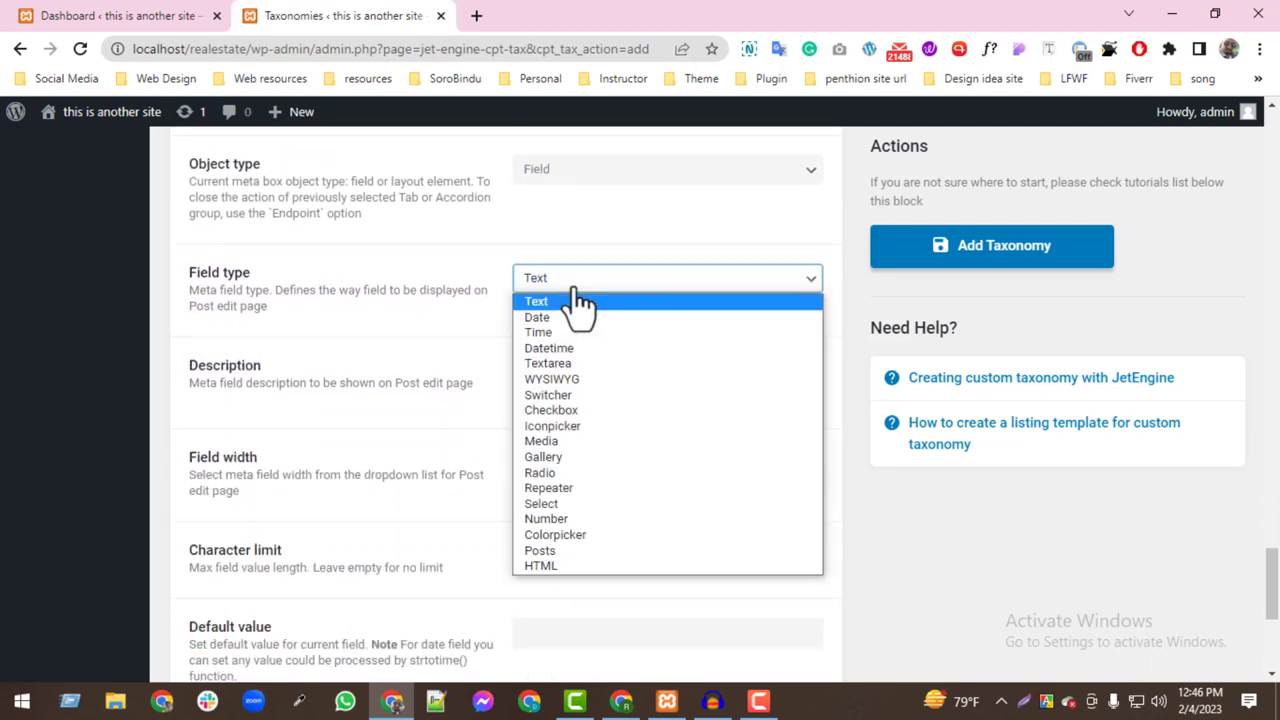
pyautogui.click(541, 441)
pyautogui.click(570, 375)
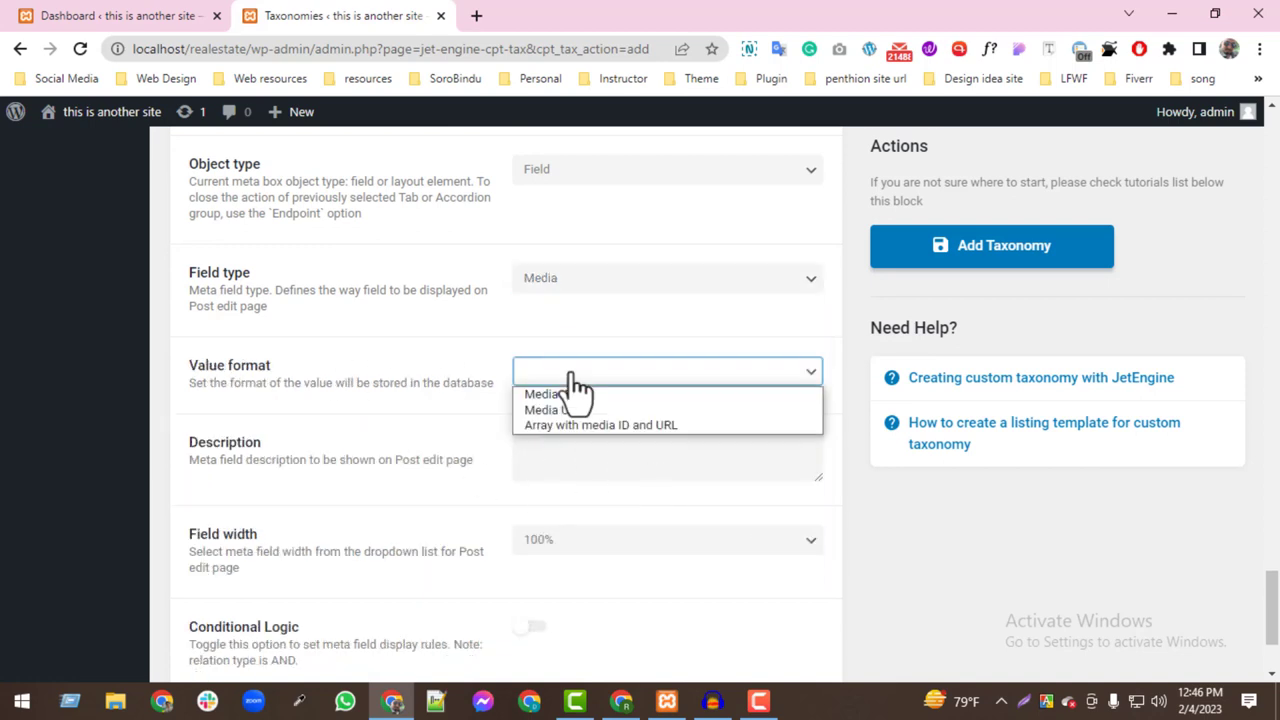
pyautogui.click(545, 411)
pyautogui.scroll(-2, 560, 458)
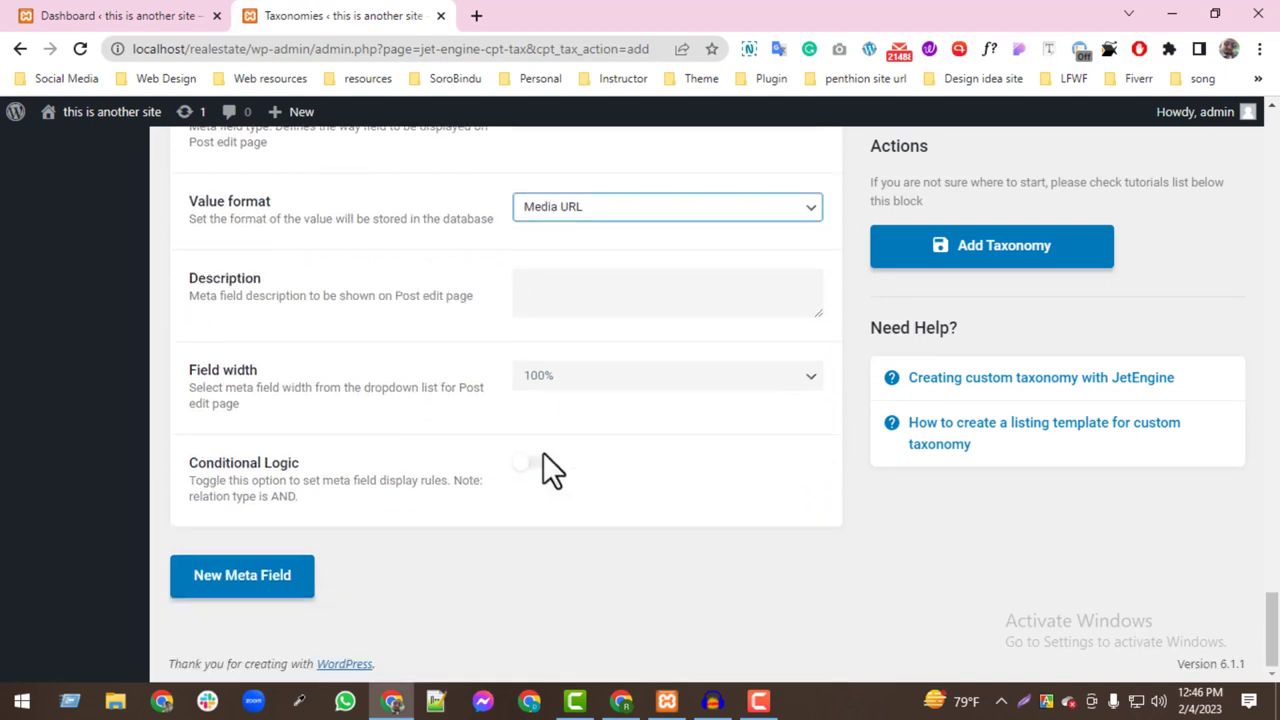
# - Add a second meta field to the taxonomy, and change the description field's type to WYSIWYG
pyautogui.click(290, 585)
pyautogui.scroll(-2, 560, 500)
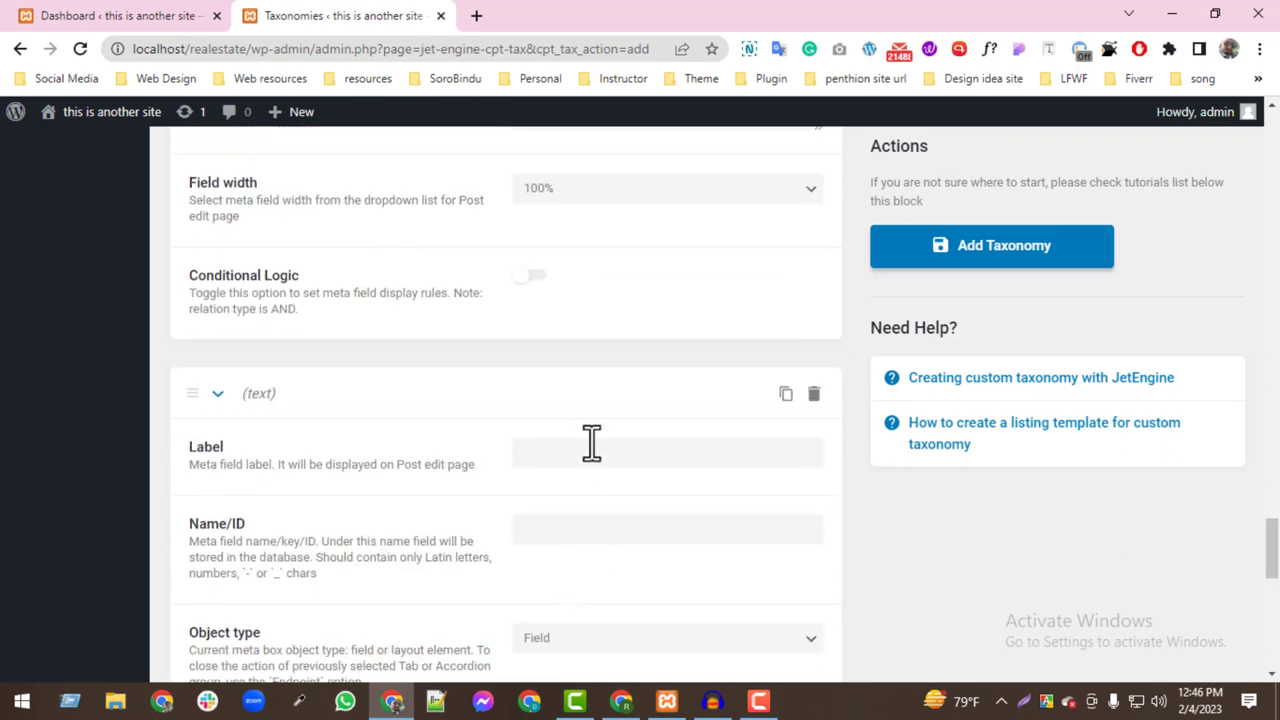
pyautogui.scroll(8, 600, 463)
pyautogui.scroll(-2, 606, 463)
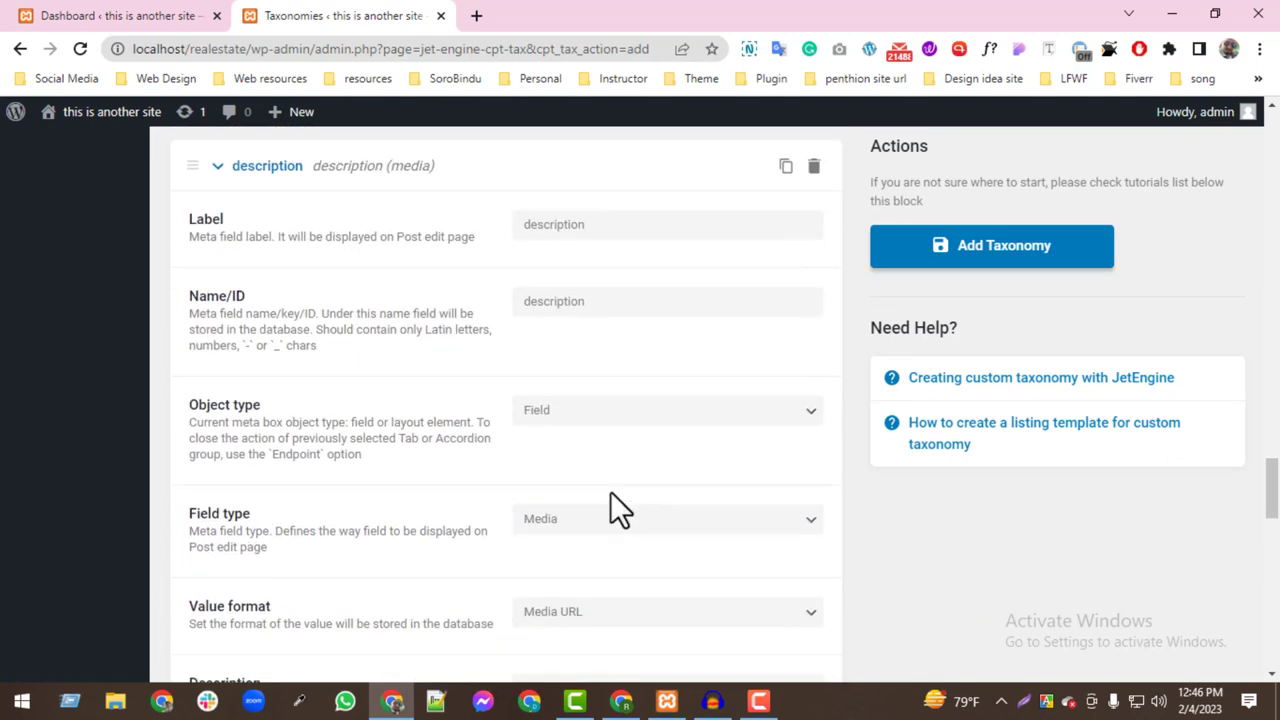
pyautogui.click(593, 491)
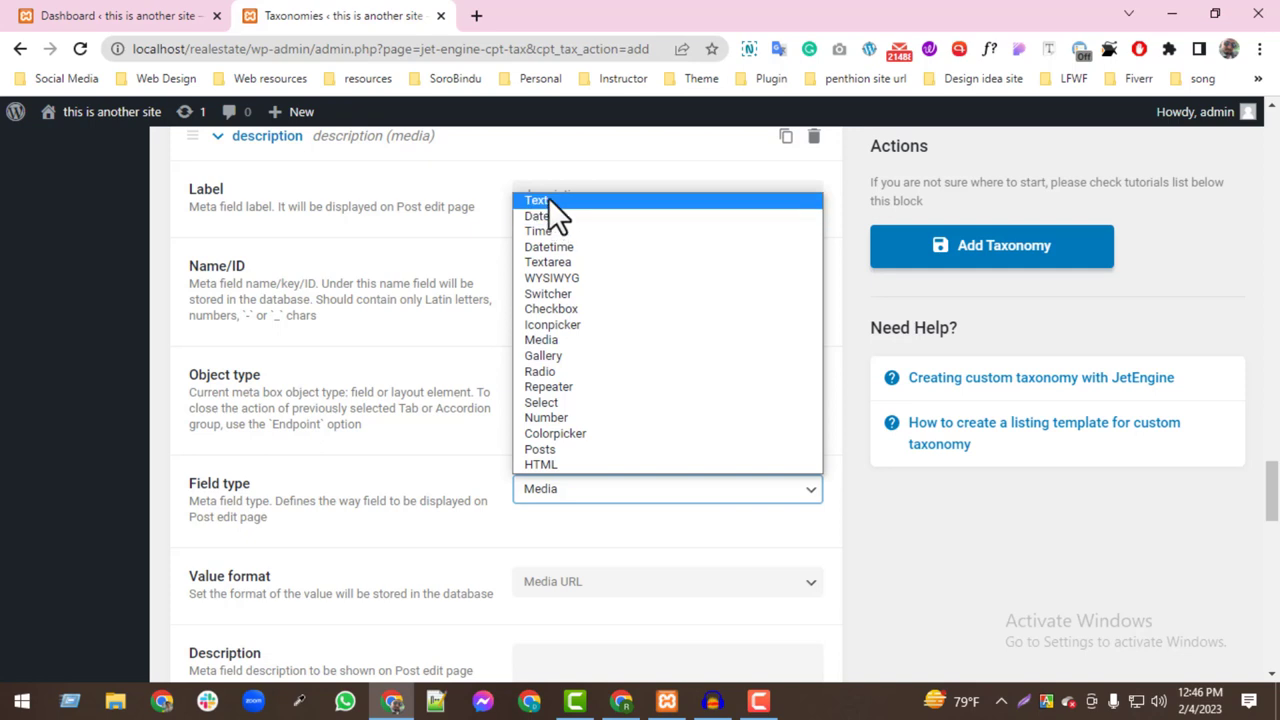
pyautogui.click(551, 278)
pyautogui.scroll(-2, 660, 500)
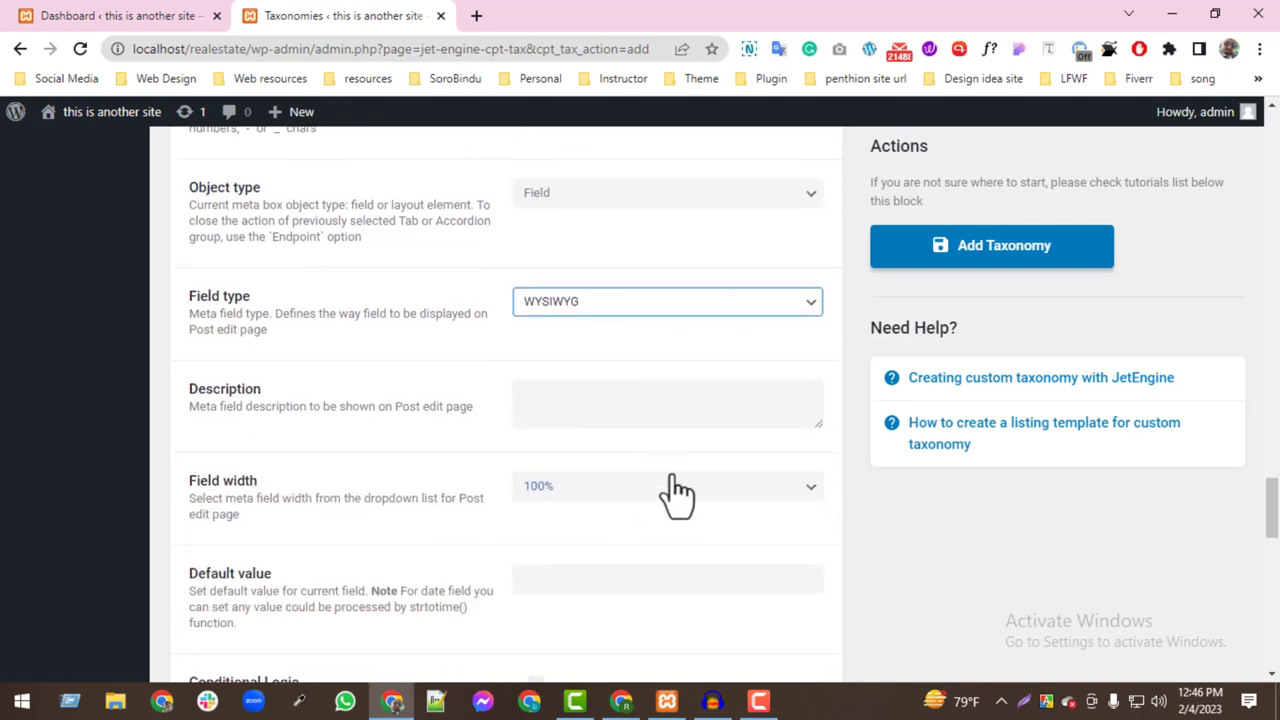
# - Label the second meta field "taxonomy image", correcting the spelling, and fill its Name/ID with "taxonomy-image"
pyautogui.scroll(-4, 524, 516)
pyautogui.click(552, 487)
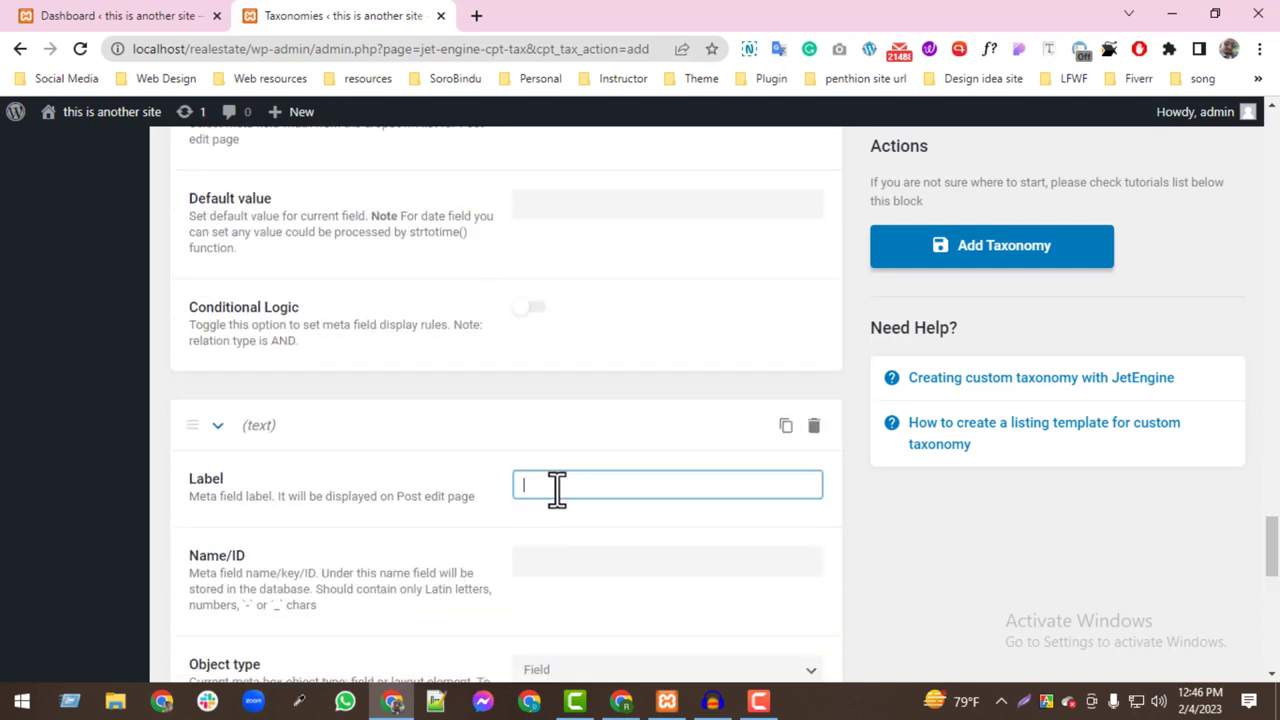
pyautogui.write('media')
pyautogui.scroll(-3, 537, 531)
pyautogui.moveTo(572, 203); pyautogui.dragTo(495, 208)
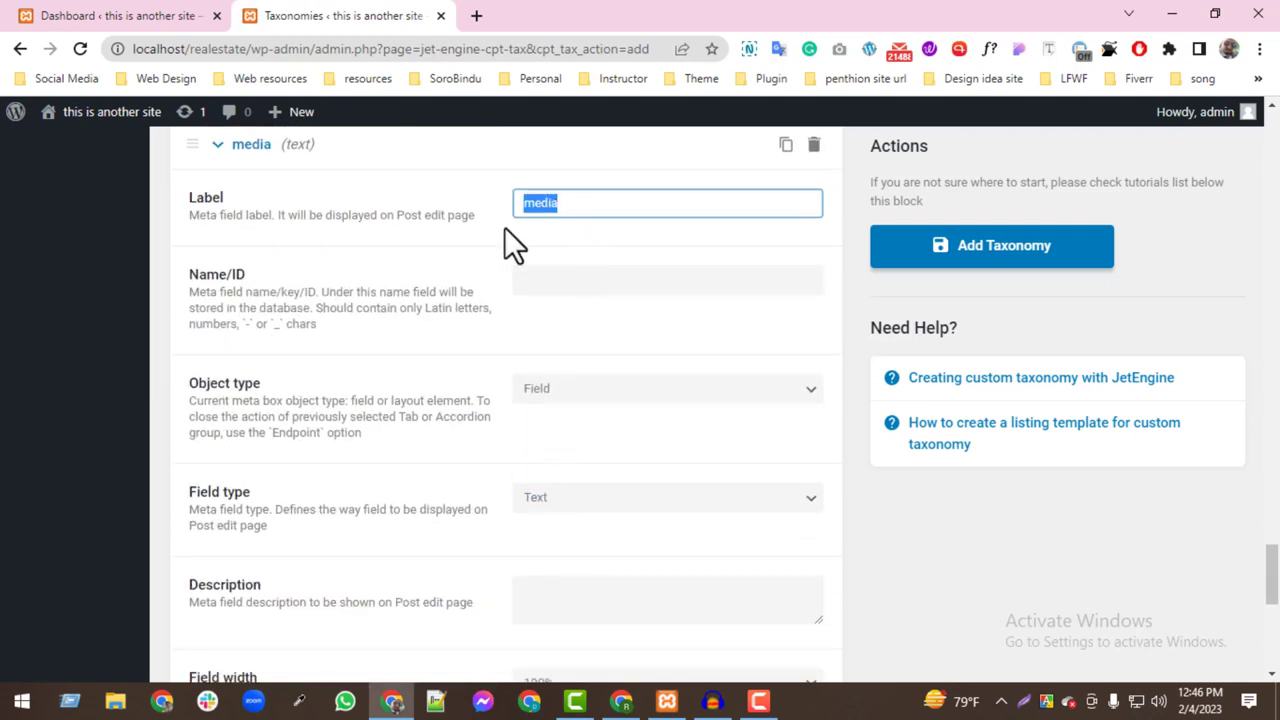
pyautogui.write('text')
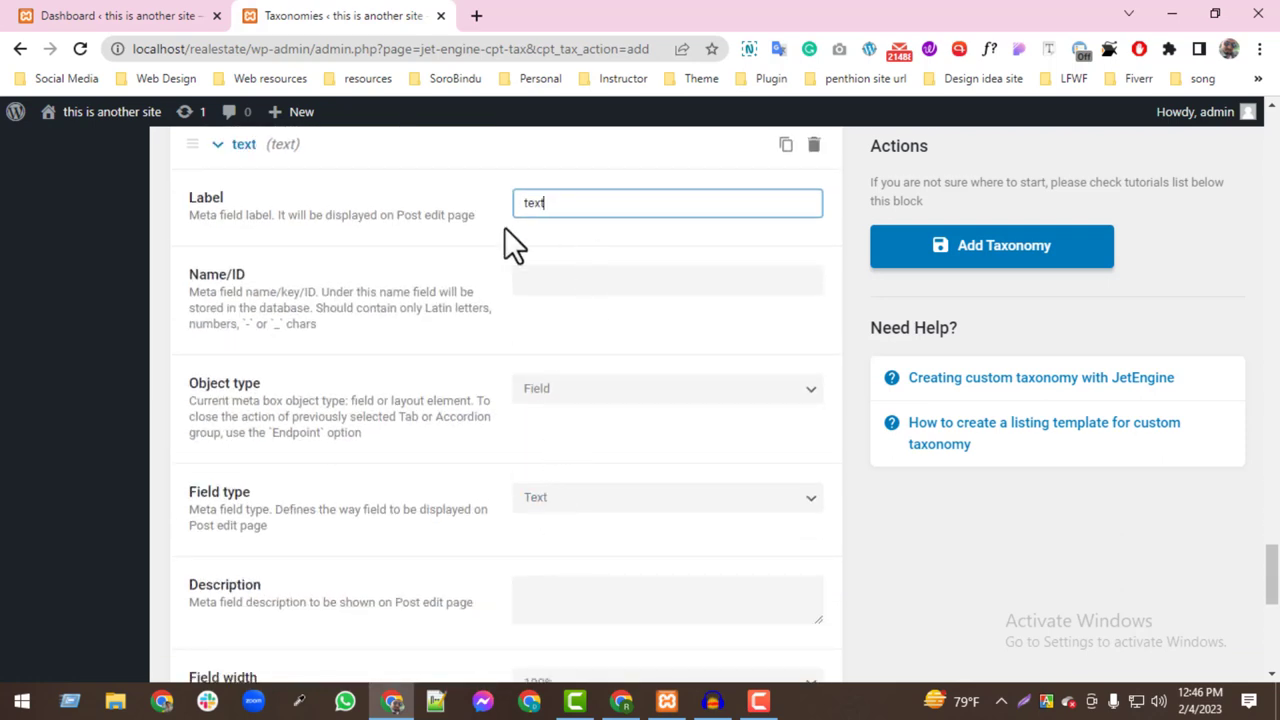
pyautogui.press('BackSpace')
pyautogui.write('onomy')
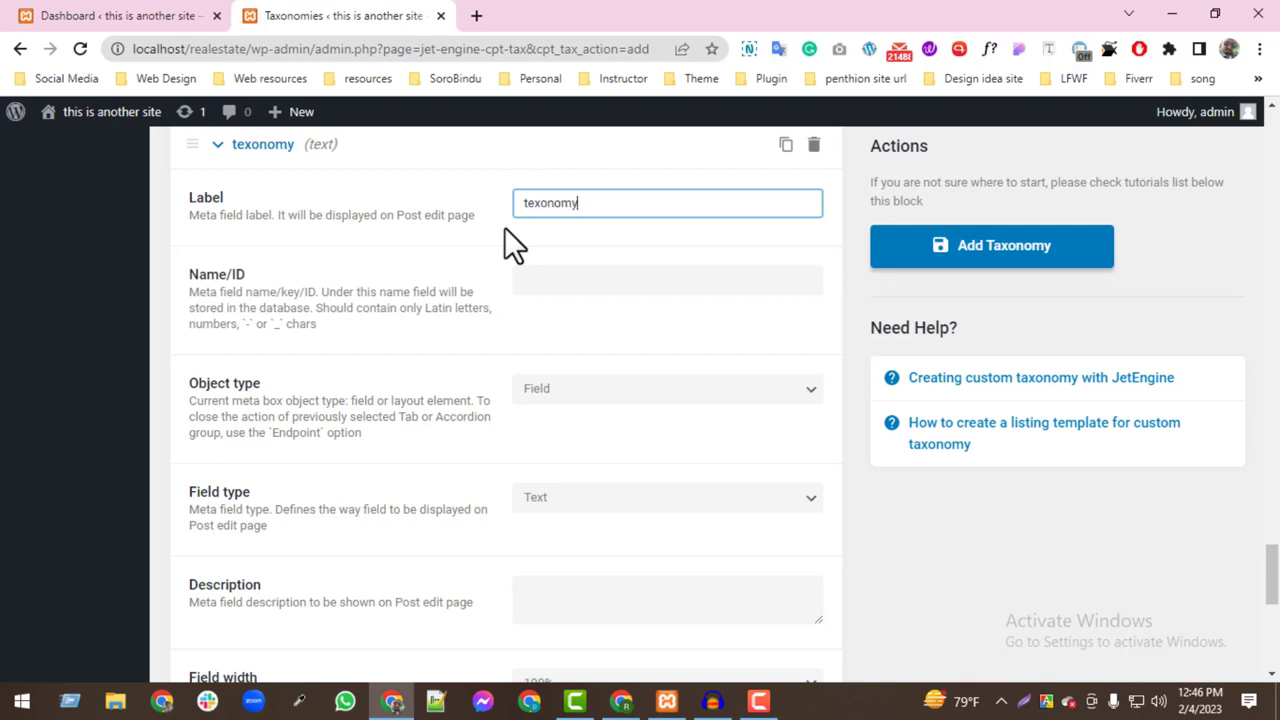
pyautogui.write(' image')
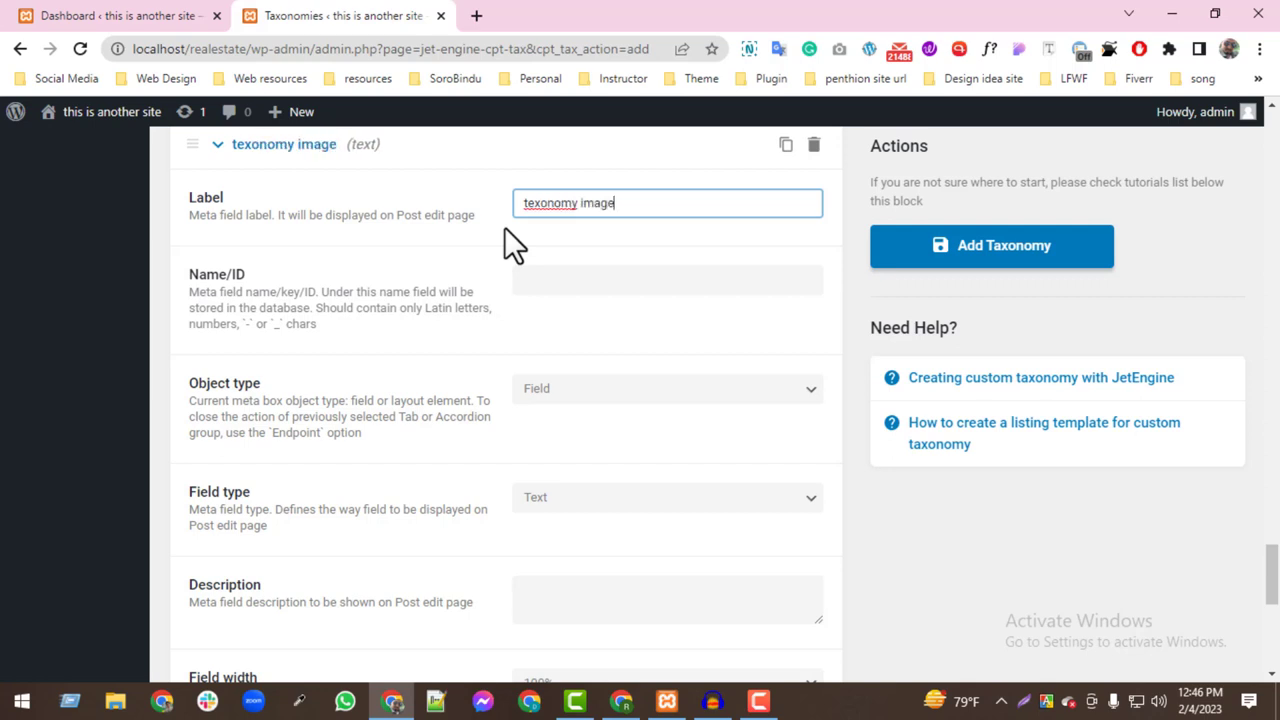
pyautogui.rightClick(543, 205)
pyautogui.click(562, 219)
pyautogui.click(600, 276)
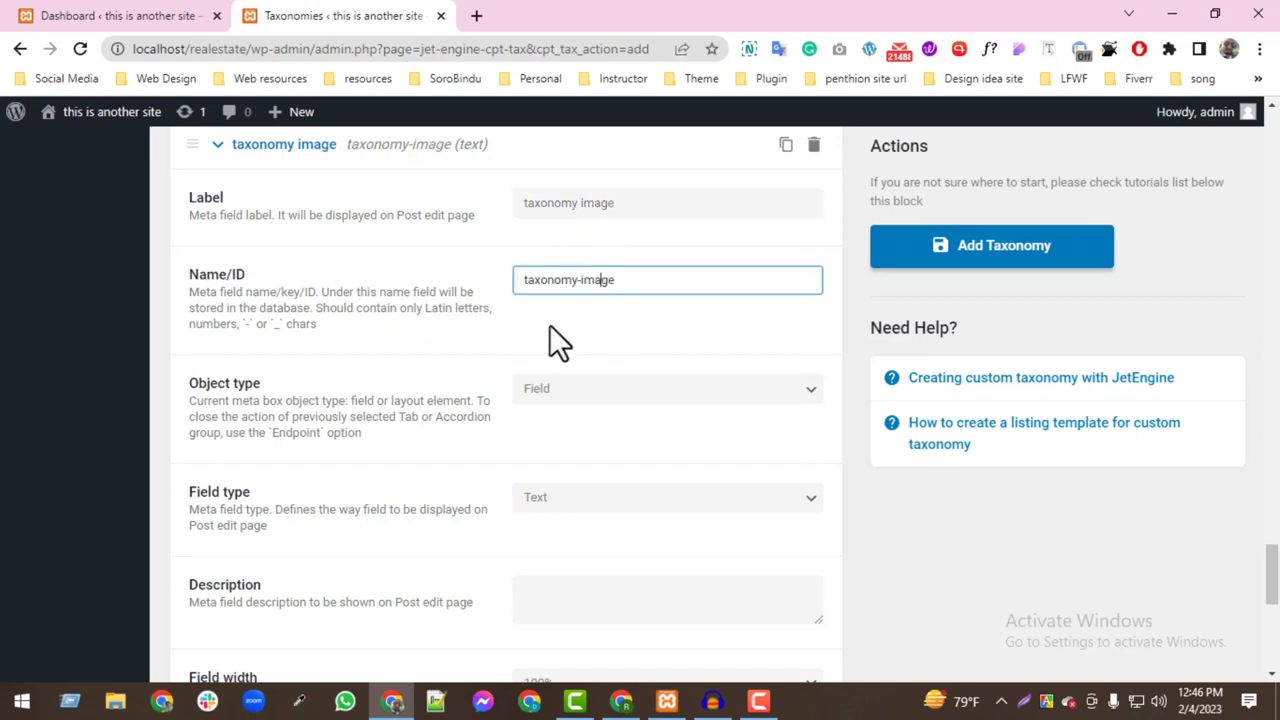
# - Set the taxonomy image field's type to Media and its value format to Media URL
pyautogui.scroll(-1, 590, 388)
pyautogui.click(592, 403)
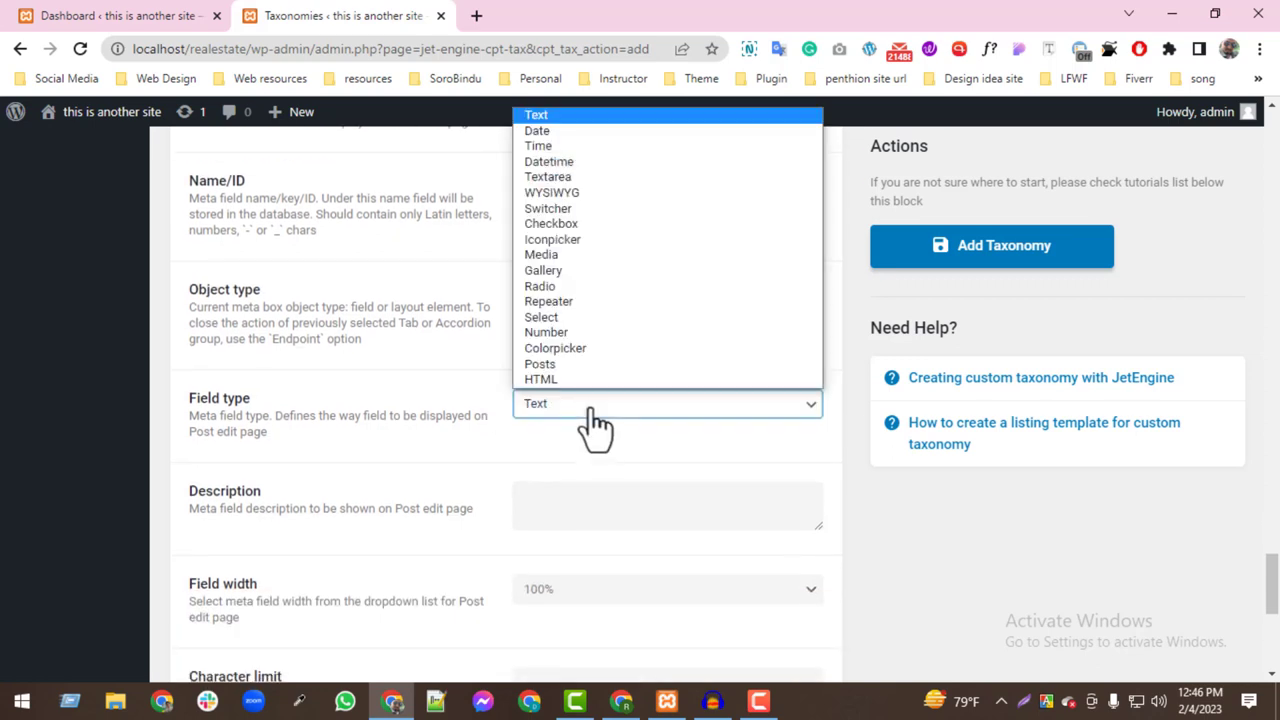
pyautogui.click(546, 256)
pyautogui.scroll(-2, 640, 440)
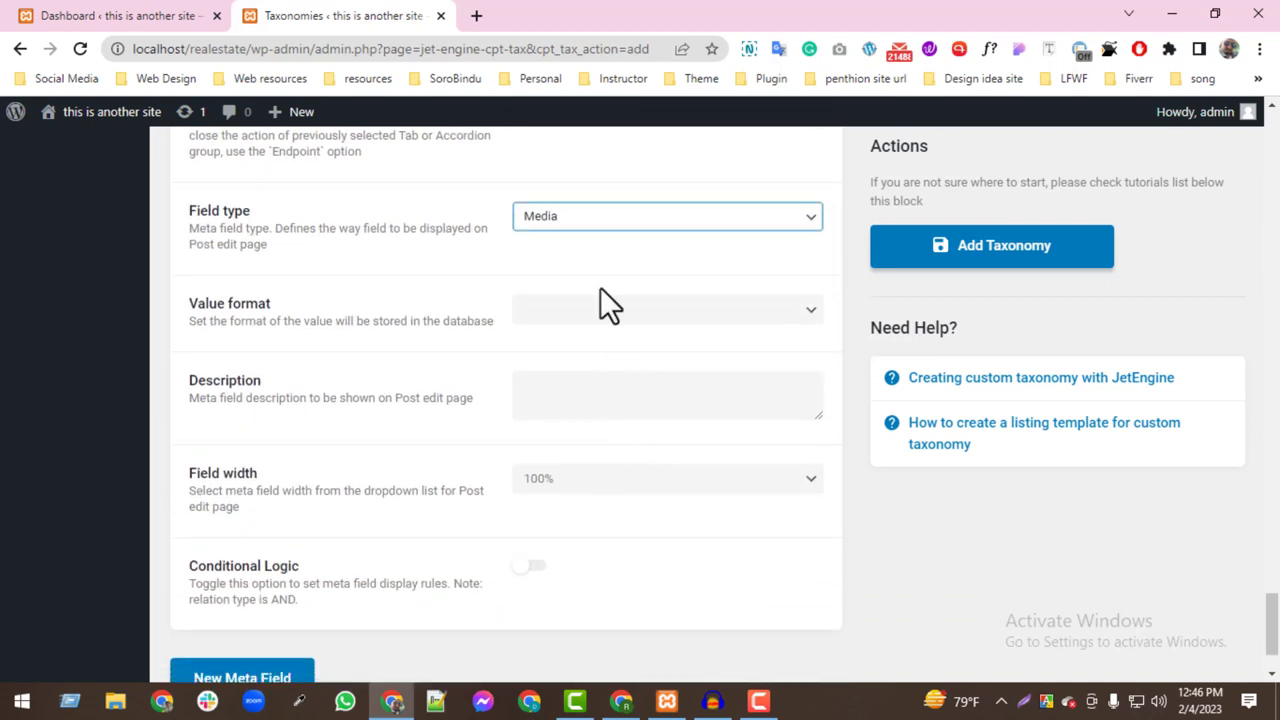
pyautogui.click(603, 310)
pyautogui.click(585, 348)
pyautogui.scroll(-1, 459, 503)
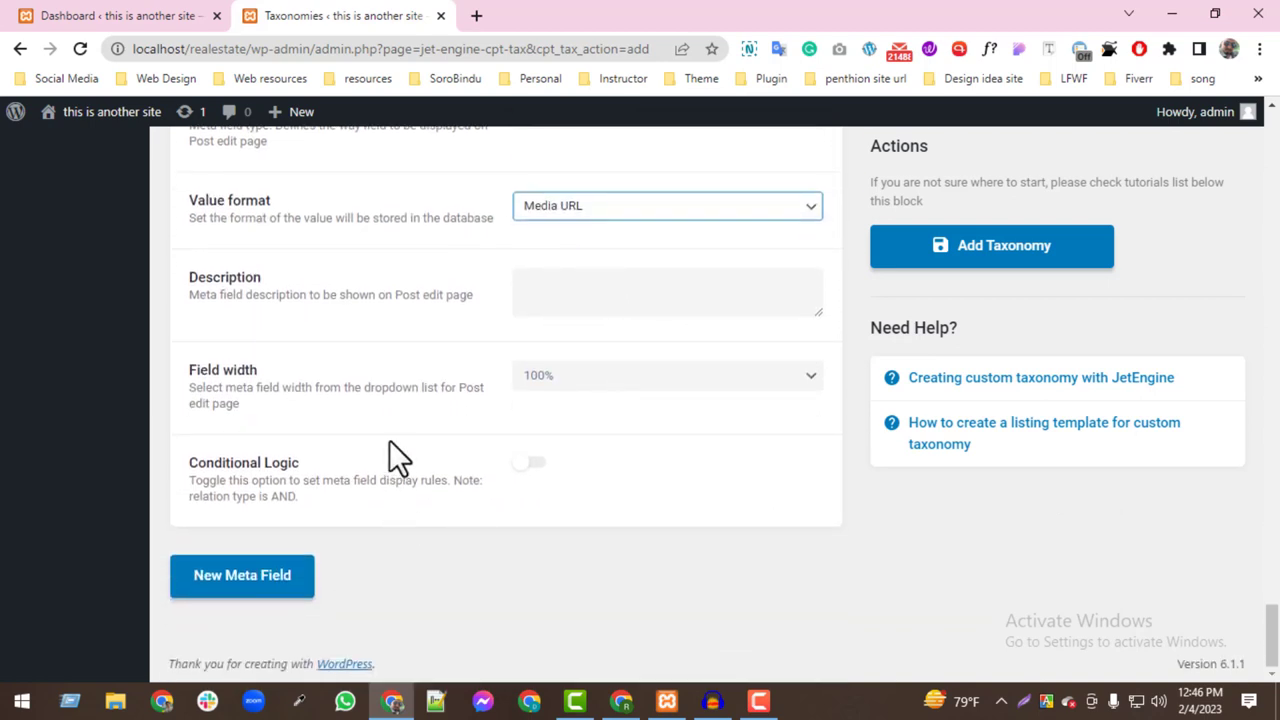
# - Save the new taxonomy and open the Property Type terms page of the Property post type
pyautogui.scroll(2, 870, 405)
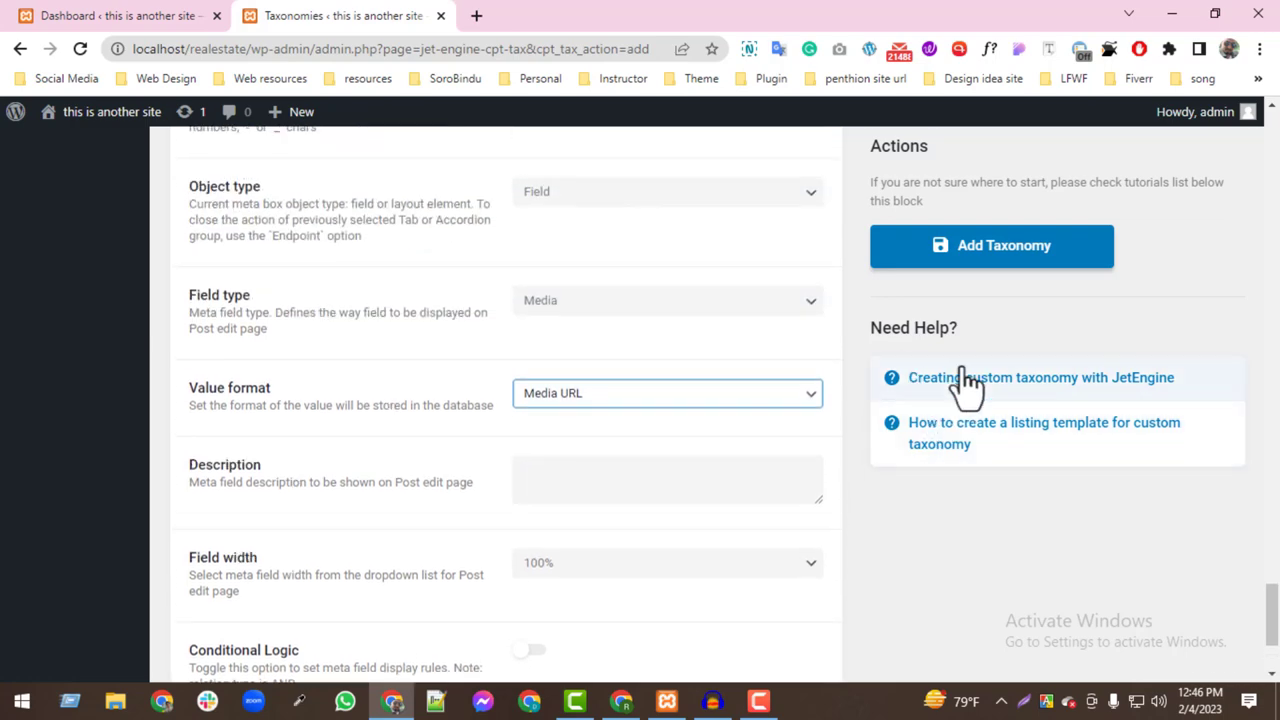
pyautogui.click(965, 268)
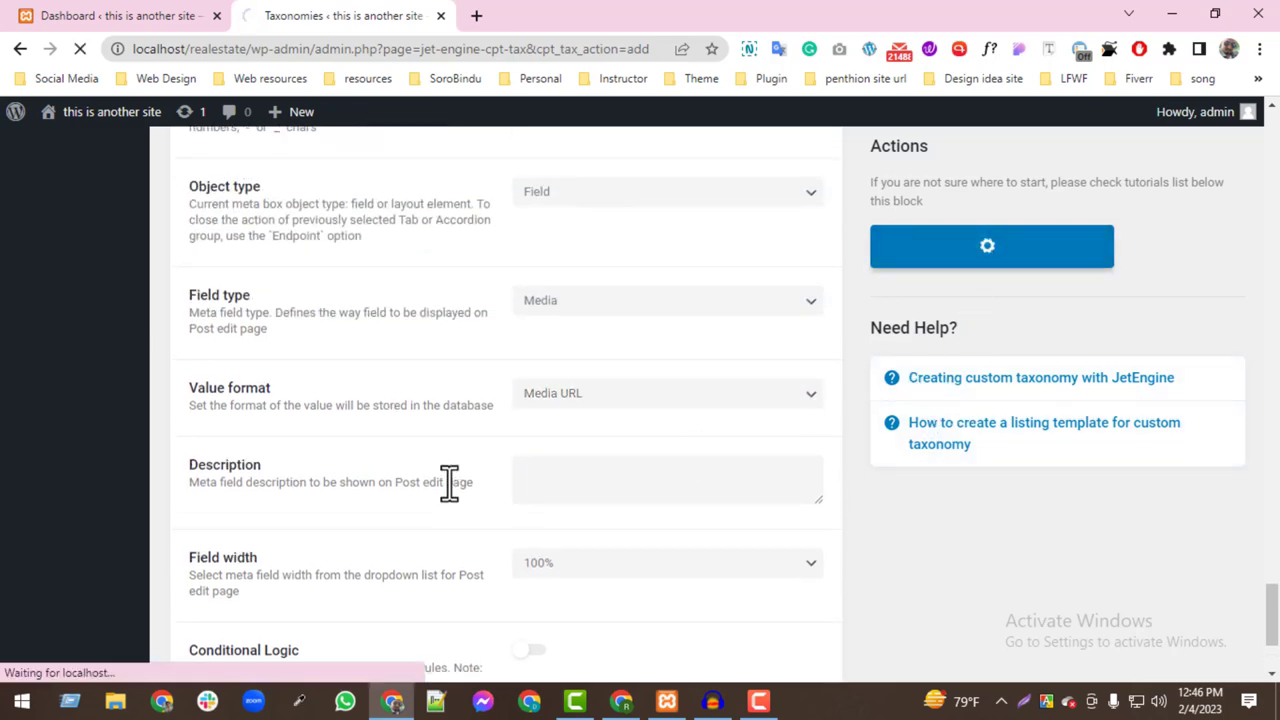
pyautogui.scroll(1, 383, 418)
pyautogui.scroll(-4, 388, 422)
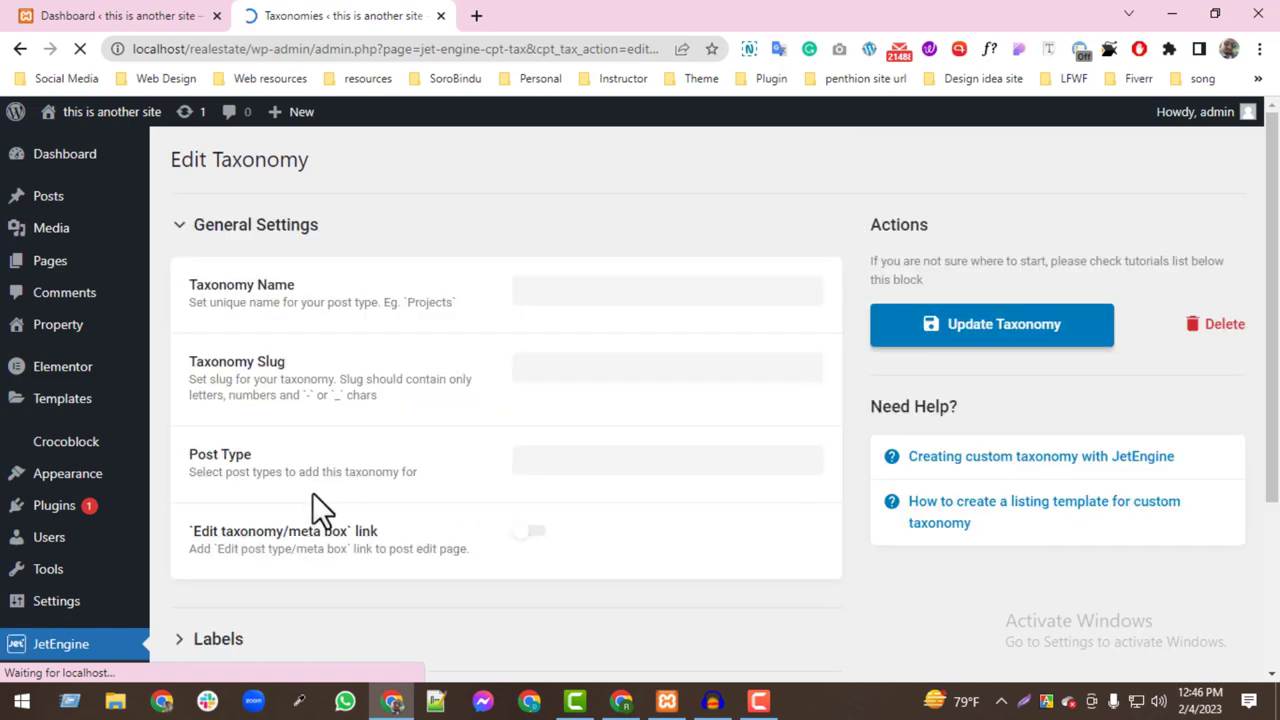
pyautogui.moveTo(75, 328)
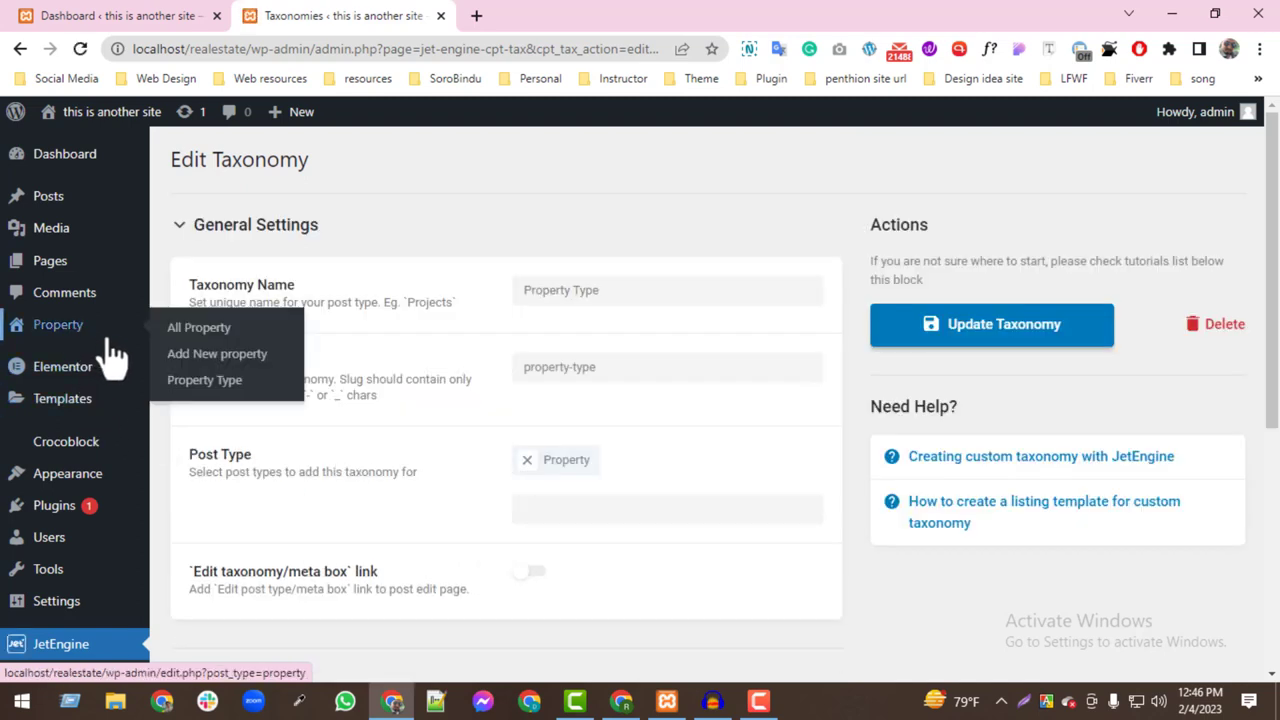
pyautogui.click(205, 400)
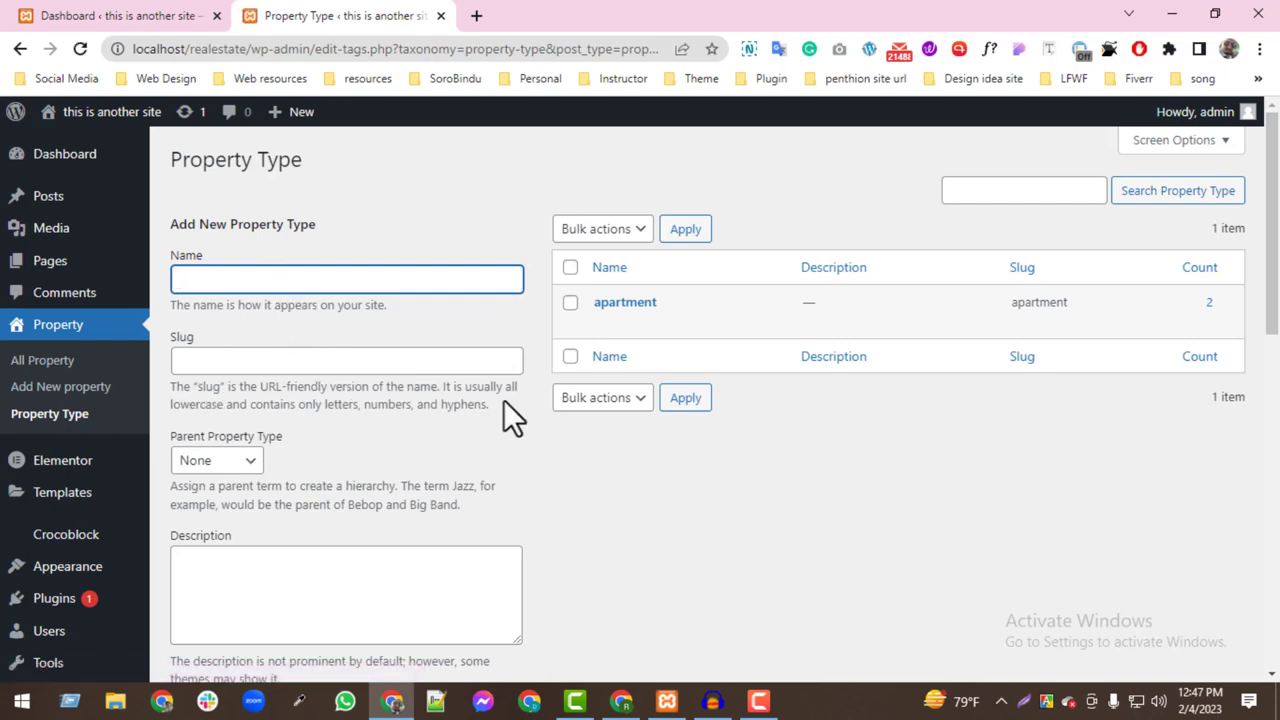
# - Delete the existing apartment term and add a new property type named "land"
pyautogui.click(705, 322)
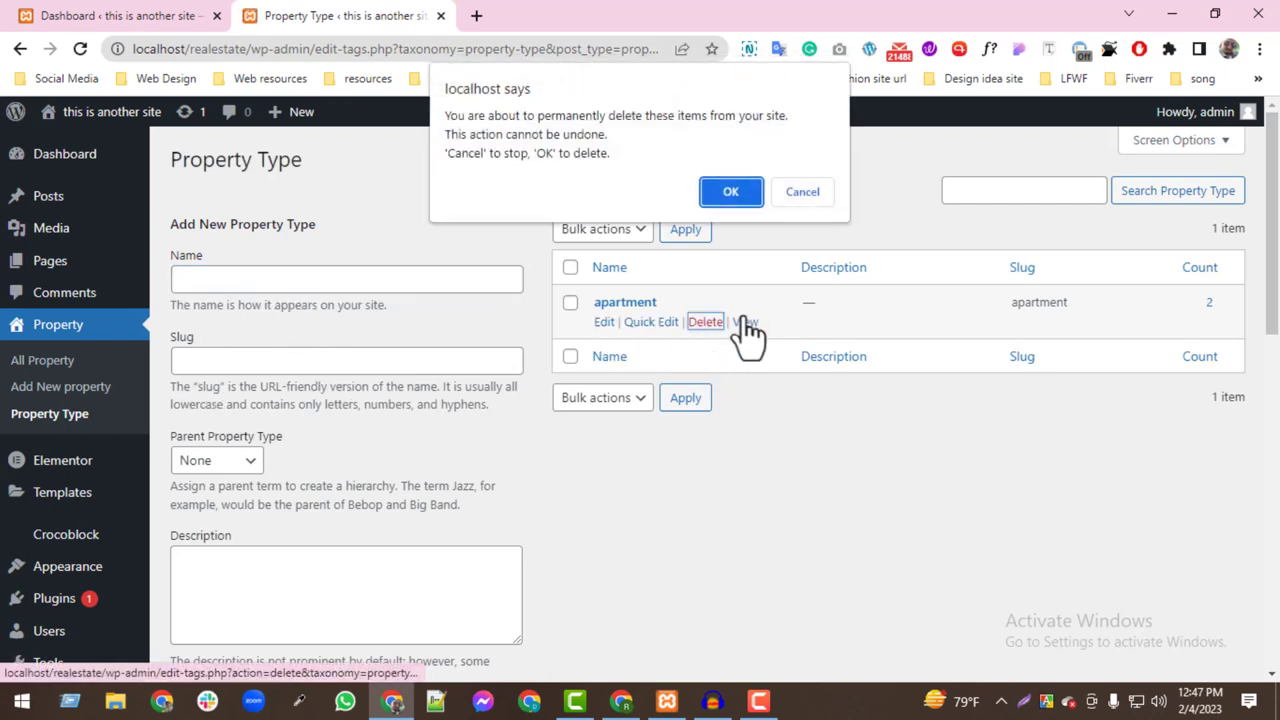
pyautogui.click(731, 192)
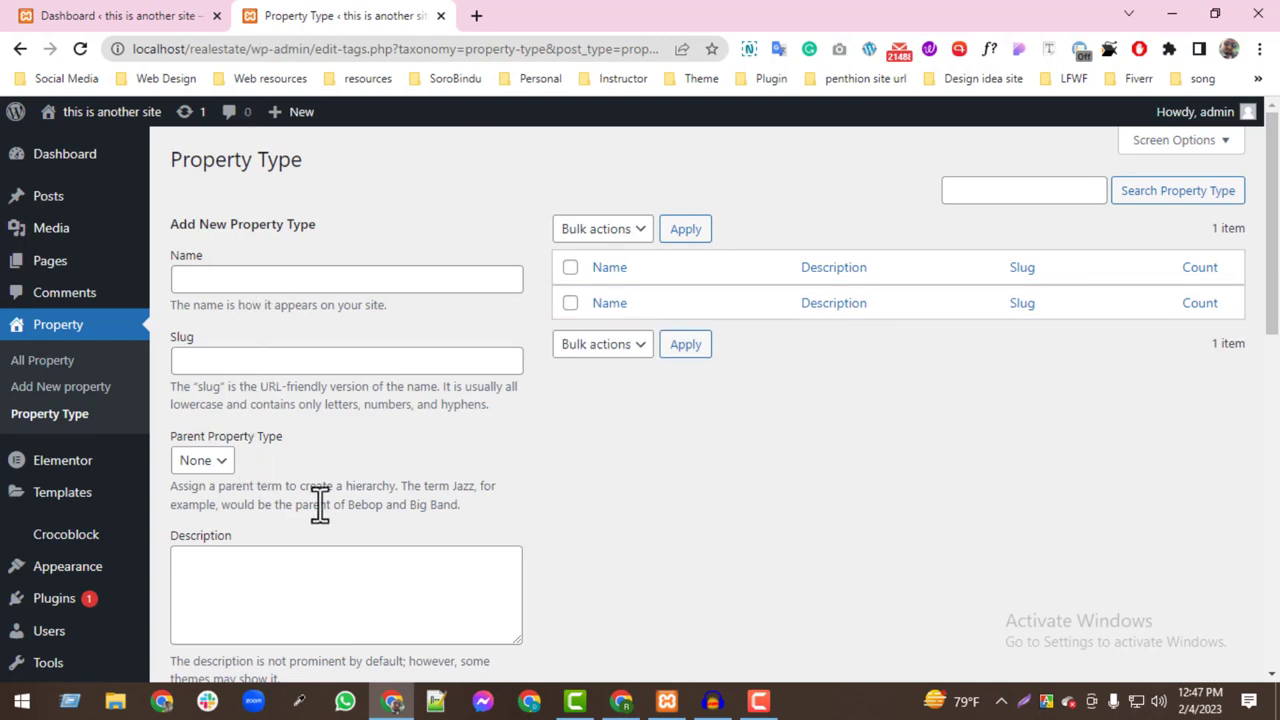
pyautogui.click(265, 289)
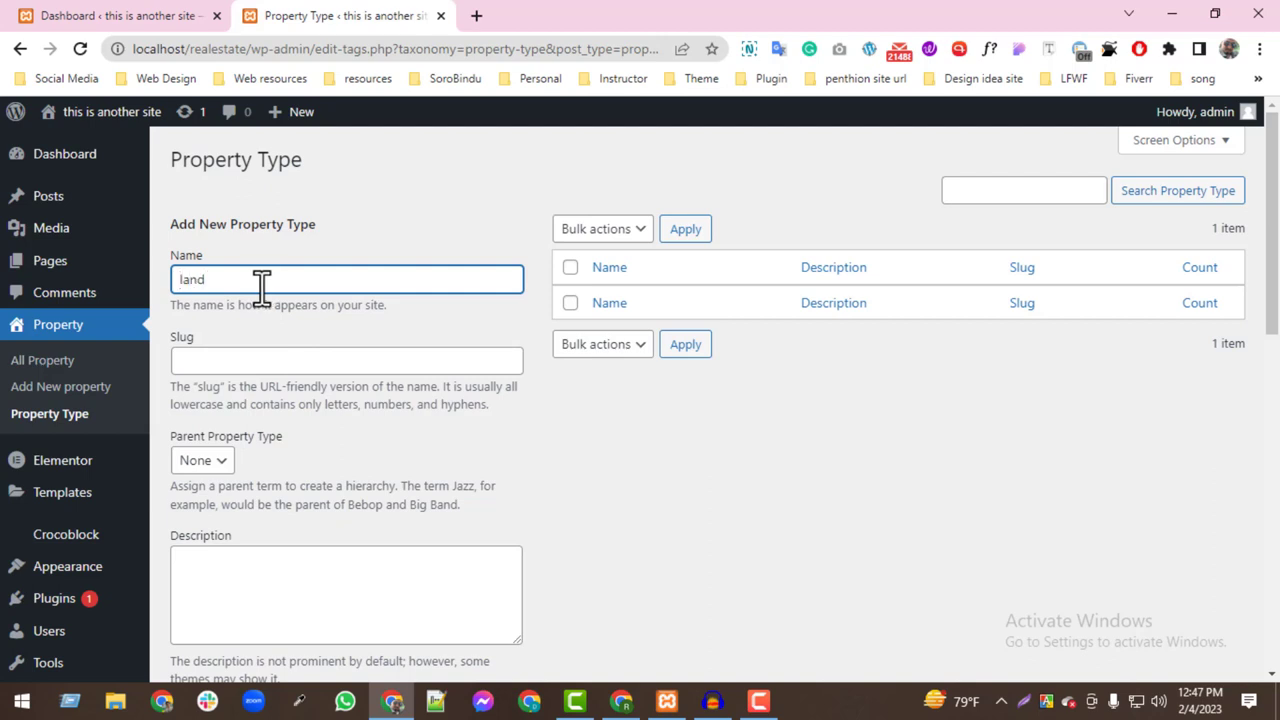
pyautogui.press('Return')
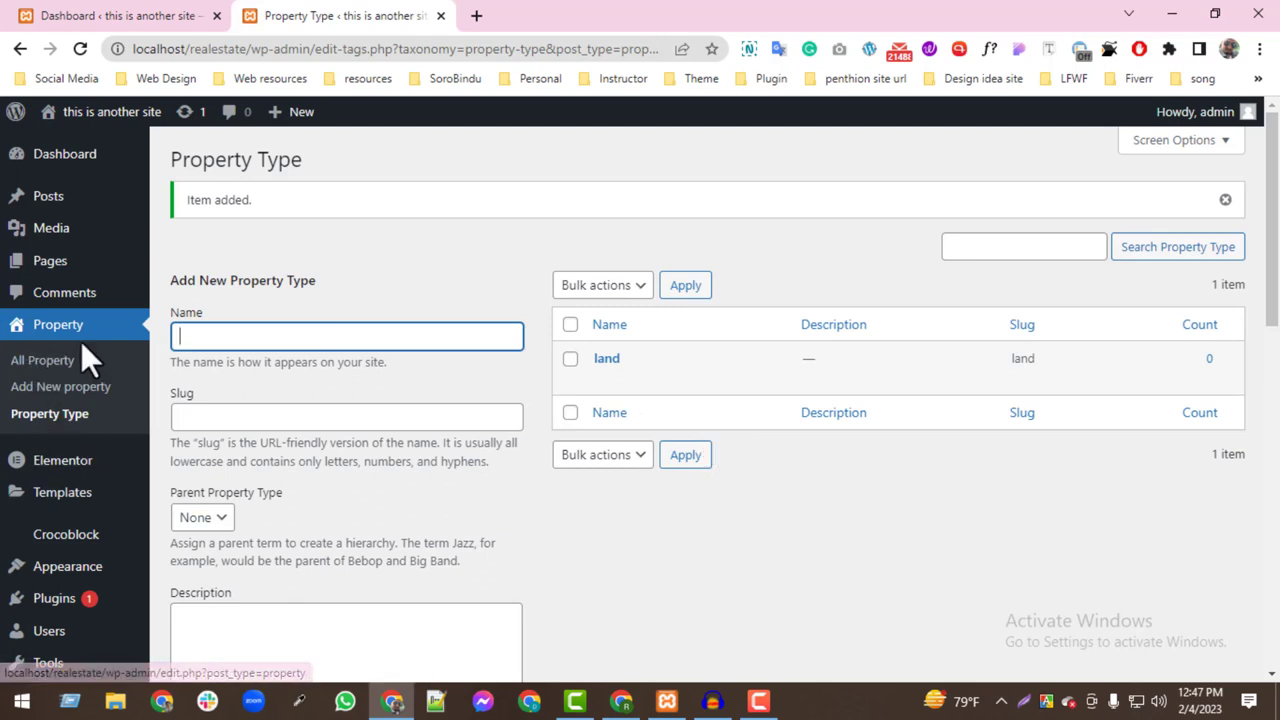
# - Open the form for a new property in another tab and list all property types available for it
pyautogui.middleClick(77, 390)
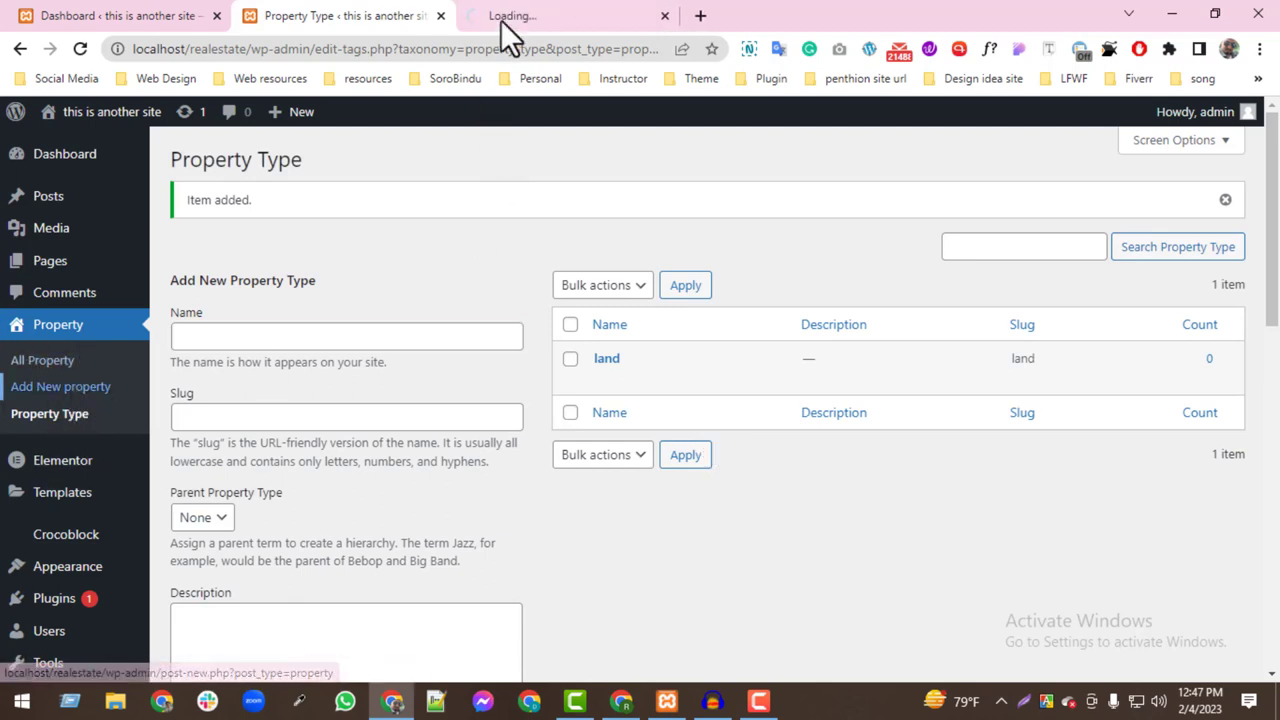
pyautogui.click(501, 20)
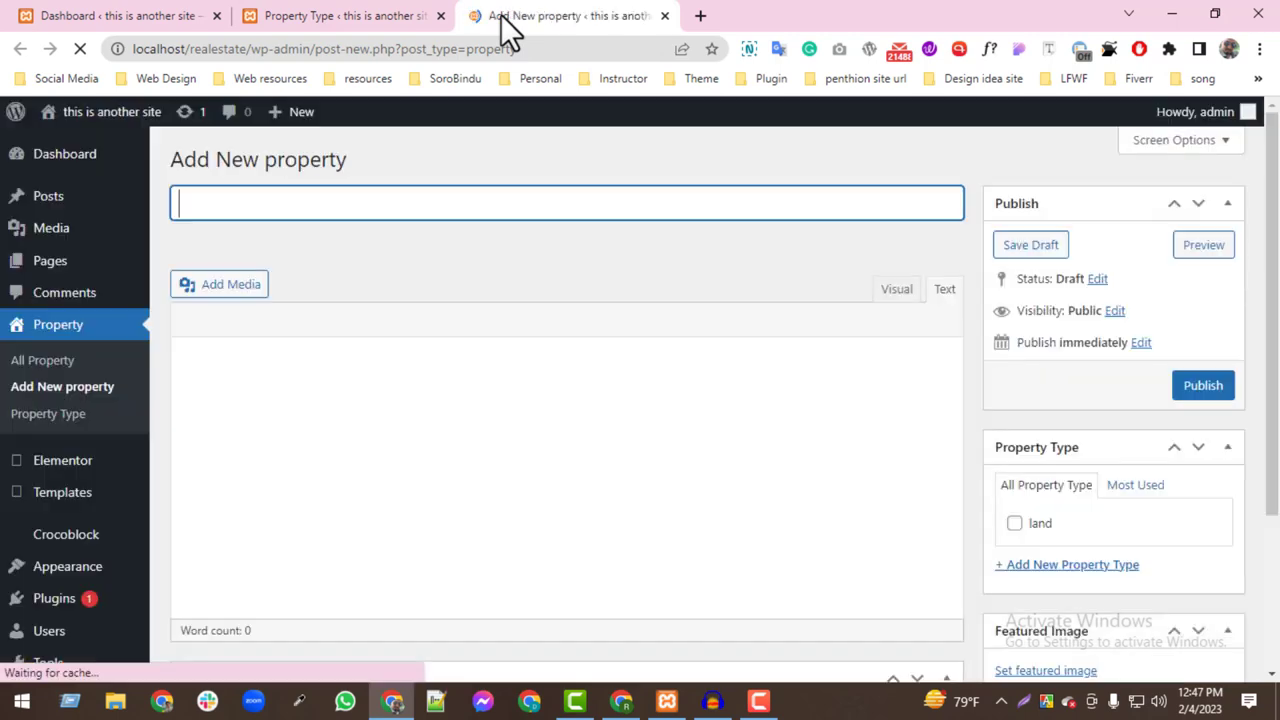
pyautogui.scroll(-1, 1042, 594)
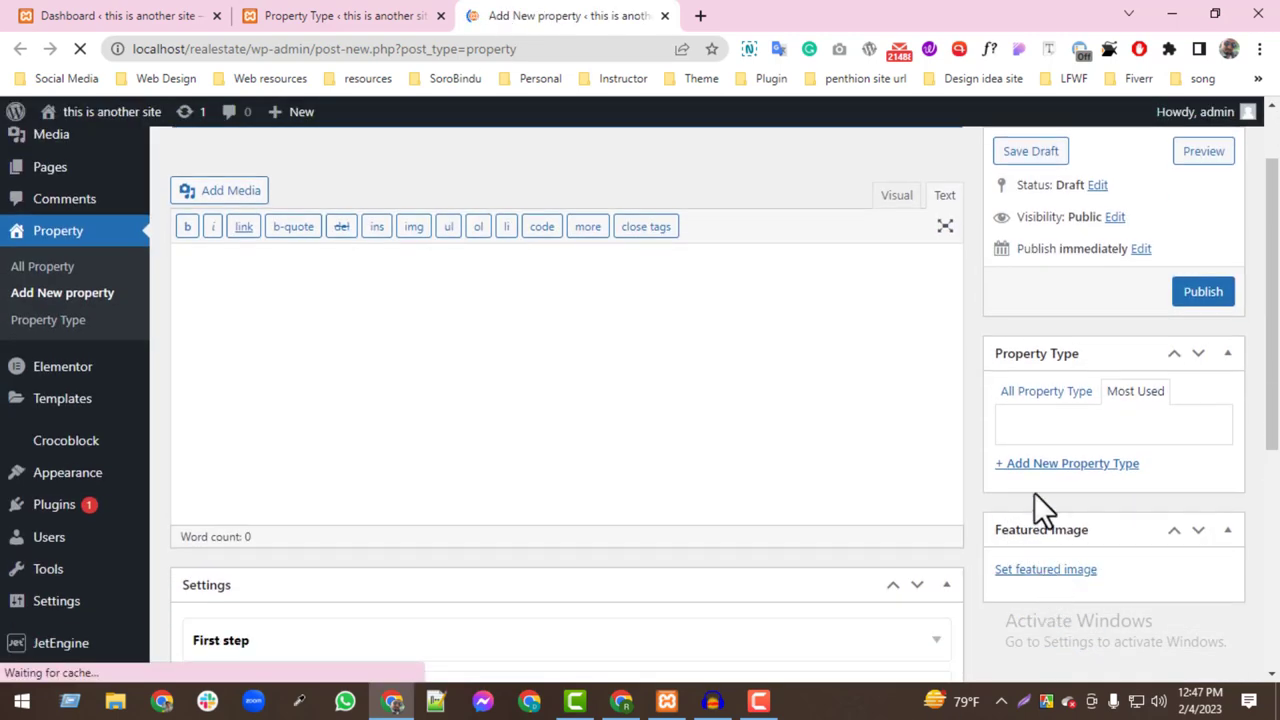
pyautogui.click(1047, 394)
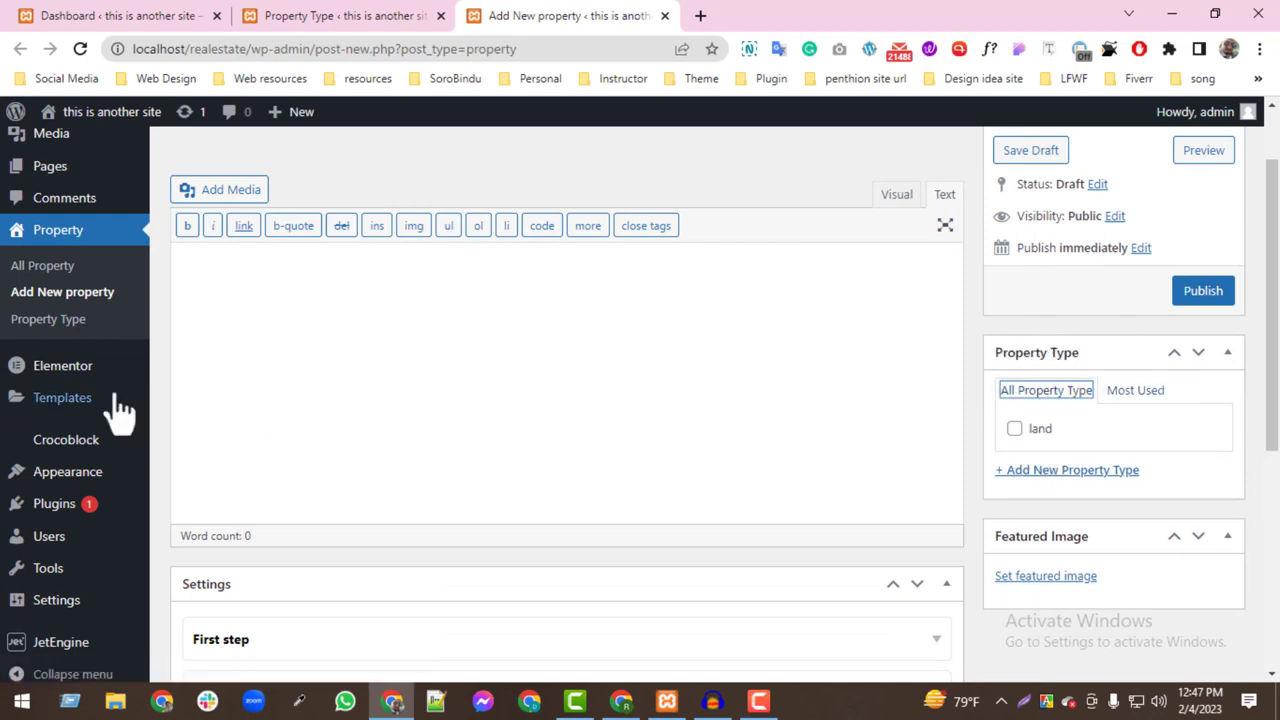
# - Open the form for a new regular post in another tab and compare its Categories with the property form's Property Type box
pyautogui.scroll(1, 52, 335)
pyautogui.moveTo(46, 205)
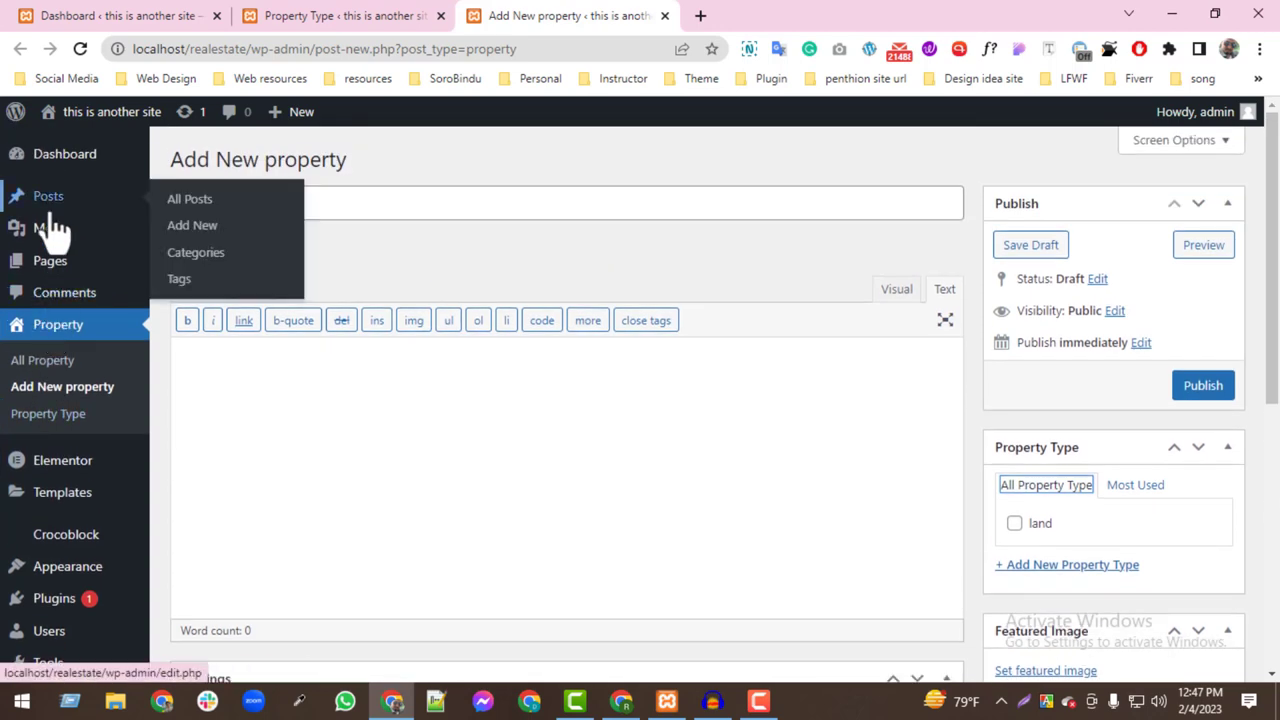
pyautogui.middleClick(217, 229)
pyautogui.click(716, 22)
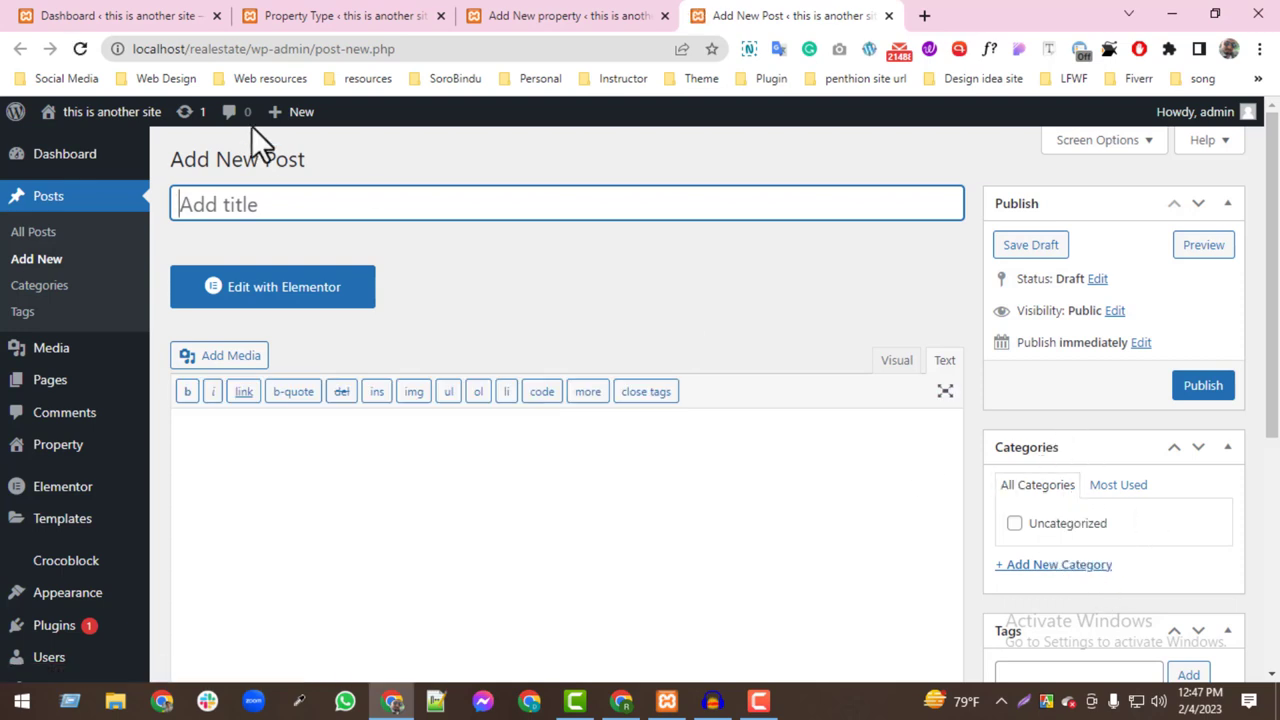
pyautogui.click(391, 20)
pyautogui.click(513, 6)
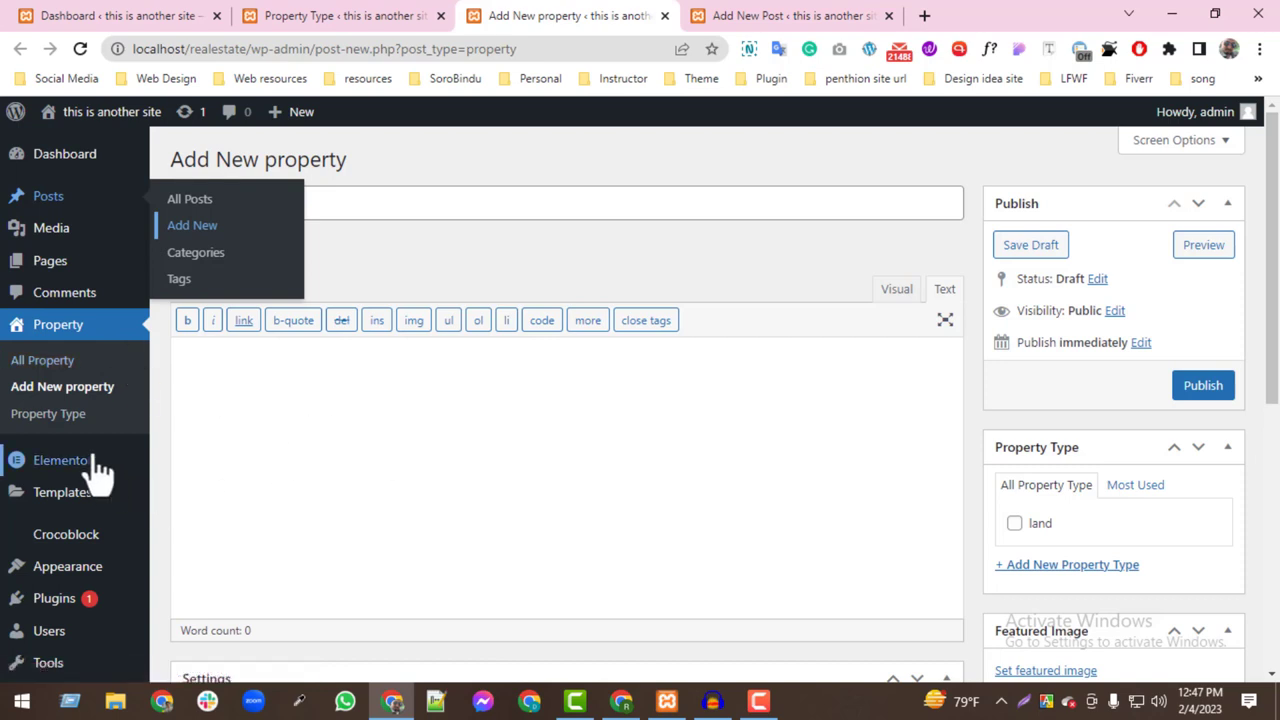
# - Open the Property Type terms page from the new property form and close the duplicate tab
pyautogui.moveTo(85, 465)
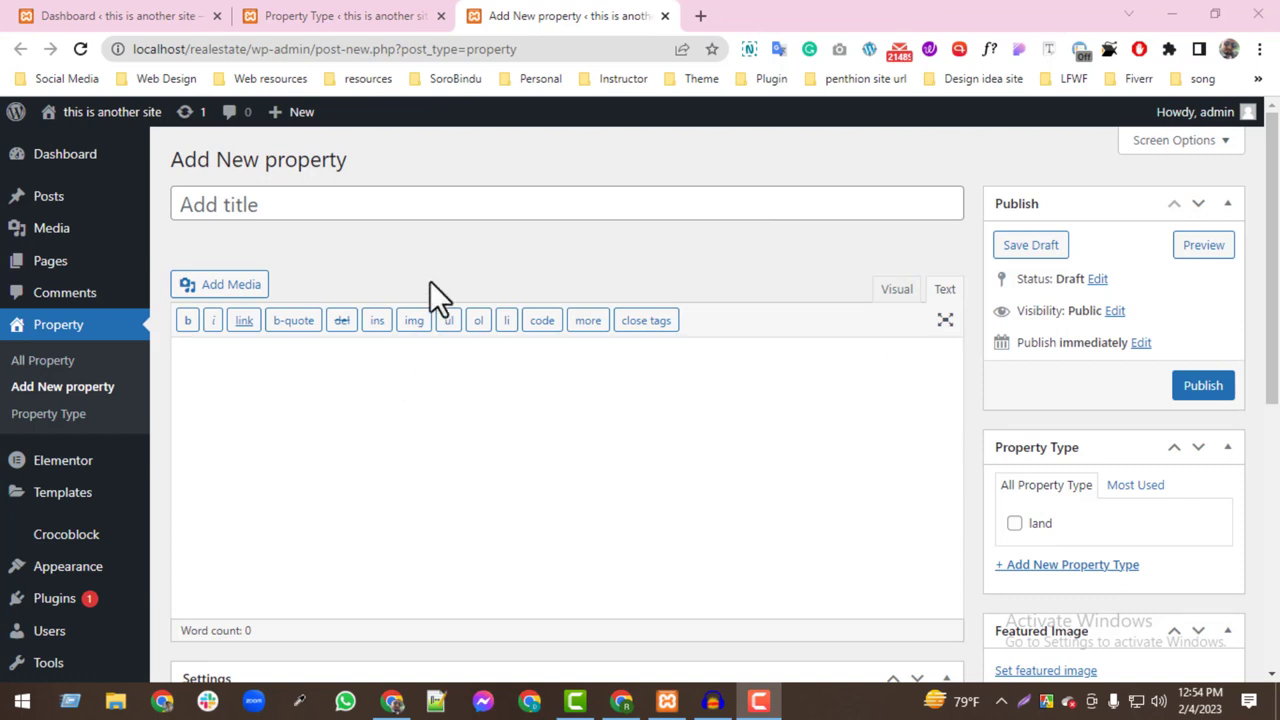
pyautogui.click(78, 420)
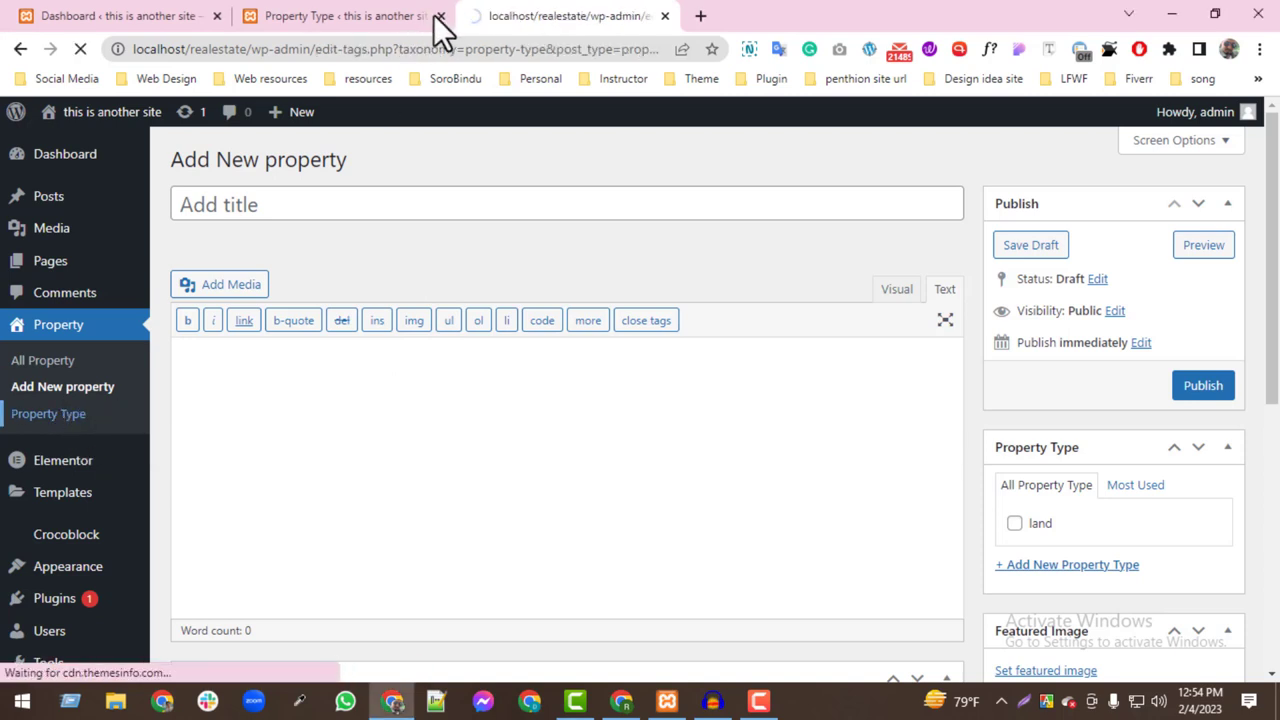
pyautogui.click(440, 16)
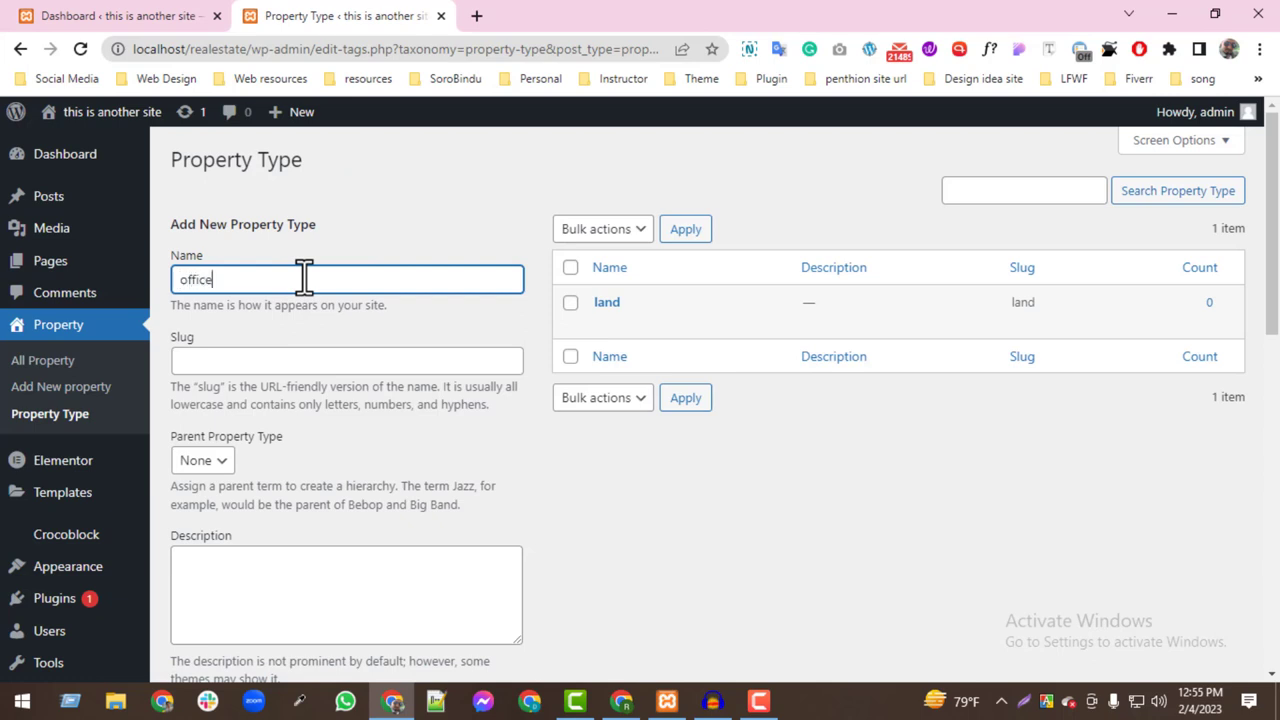
# - Add three top-level property types named "office", "apartment" and "buliding"
pyautogui.write('office')
pyautogui.press('Return')
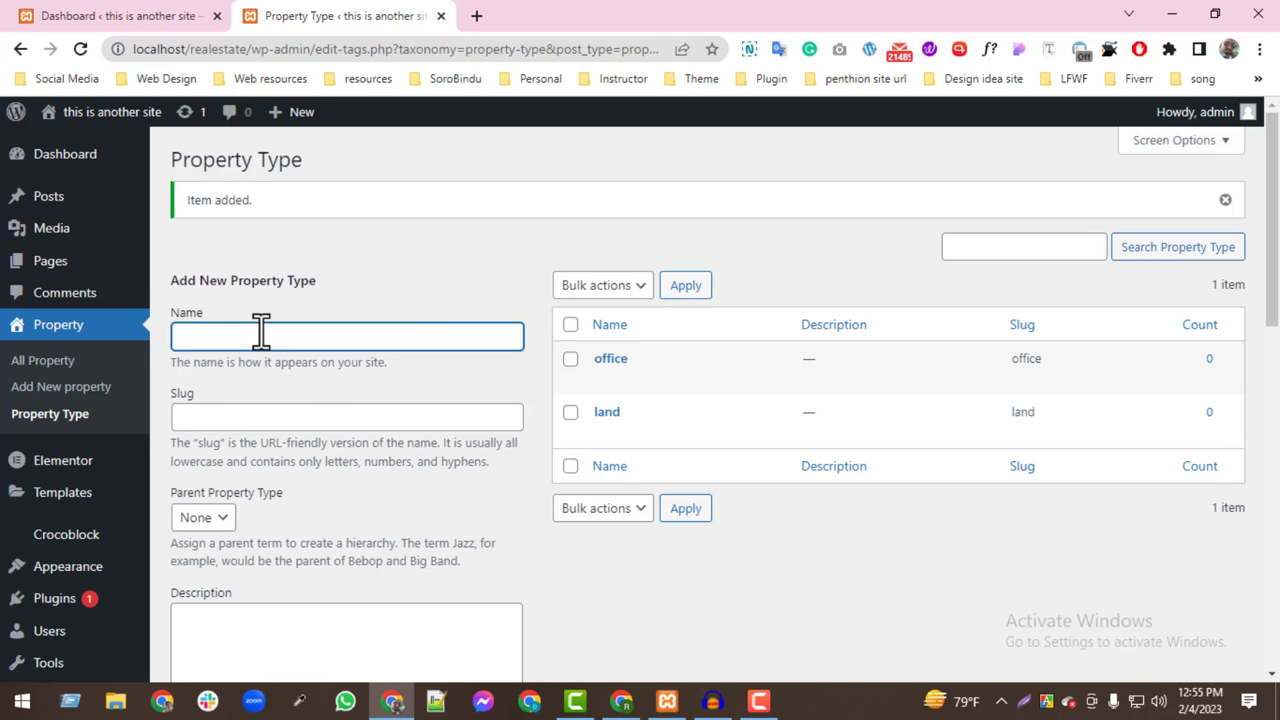
pyautogui.write('apartment')
pyautogui.press('Return')
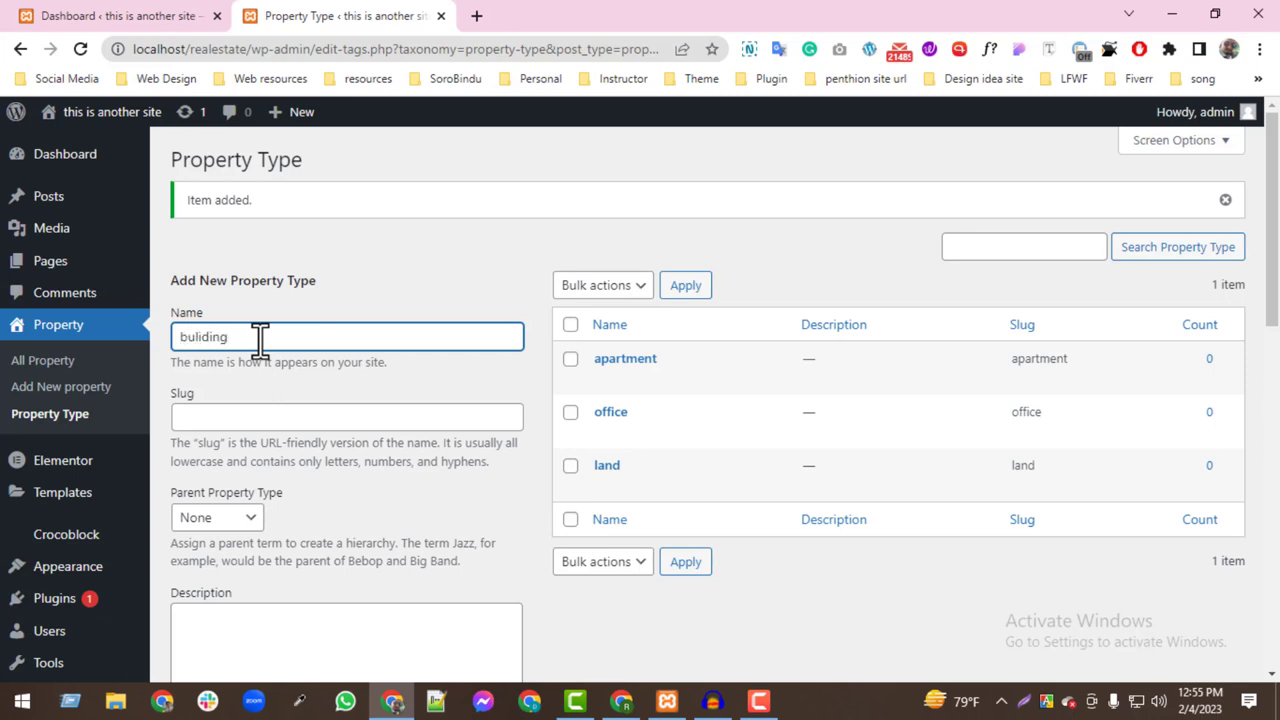
pyautogui.write('buliding')
pyautogui.press('Return')
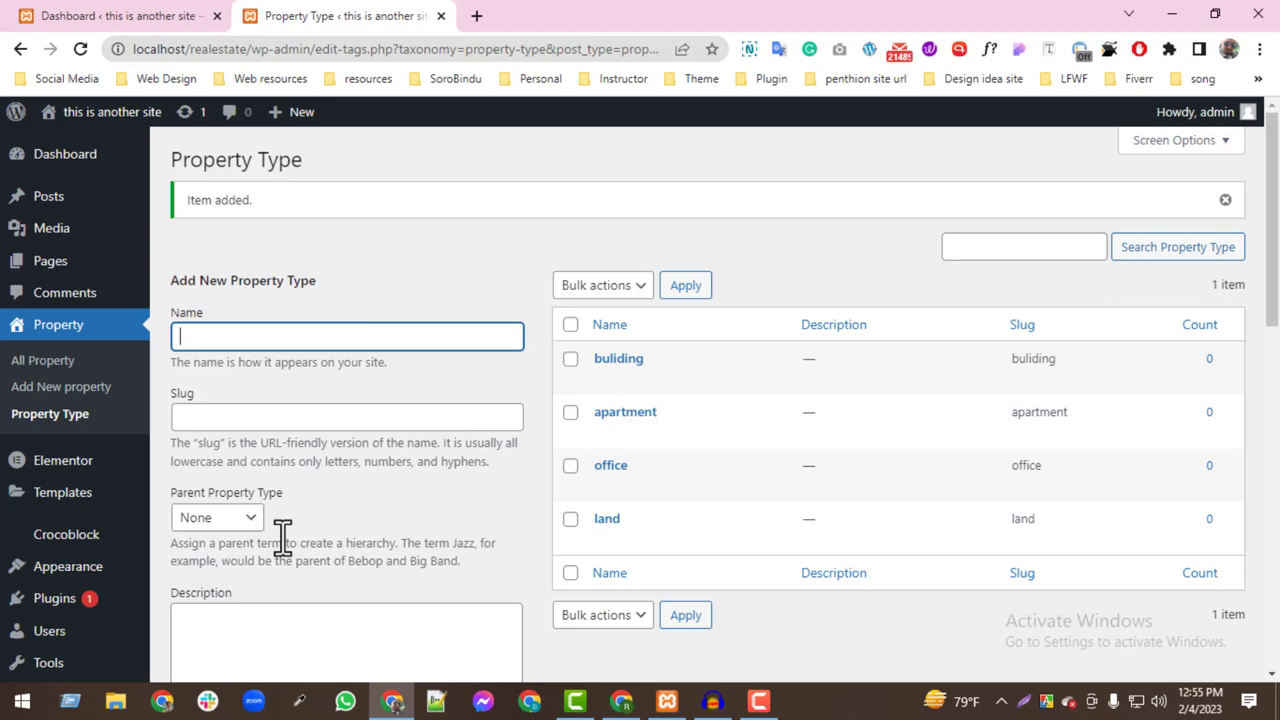
# - Add a property type named "abc" with the first media library photo, the aerial waterfront view, as its taxonomy image
pyautogui.scroll(-5, 285, 530)
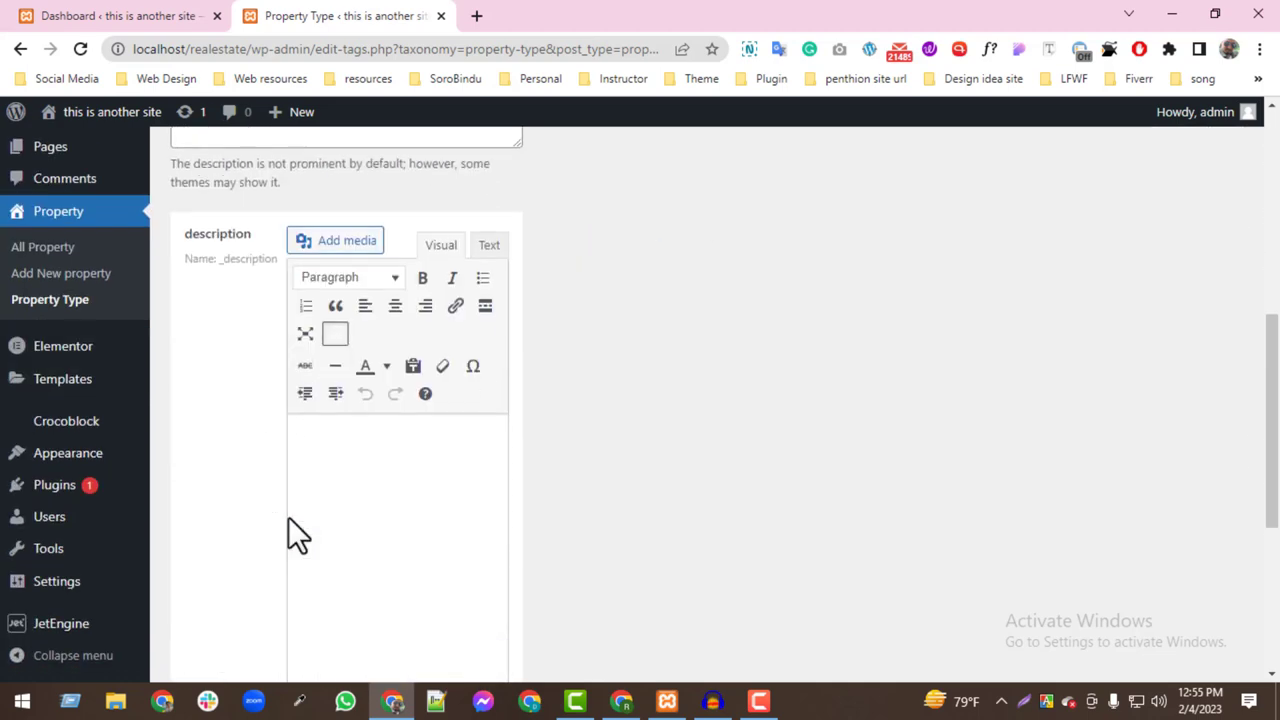
pyautogui.click(353, 468)
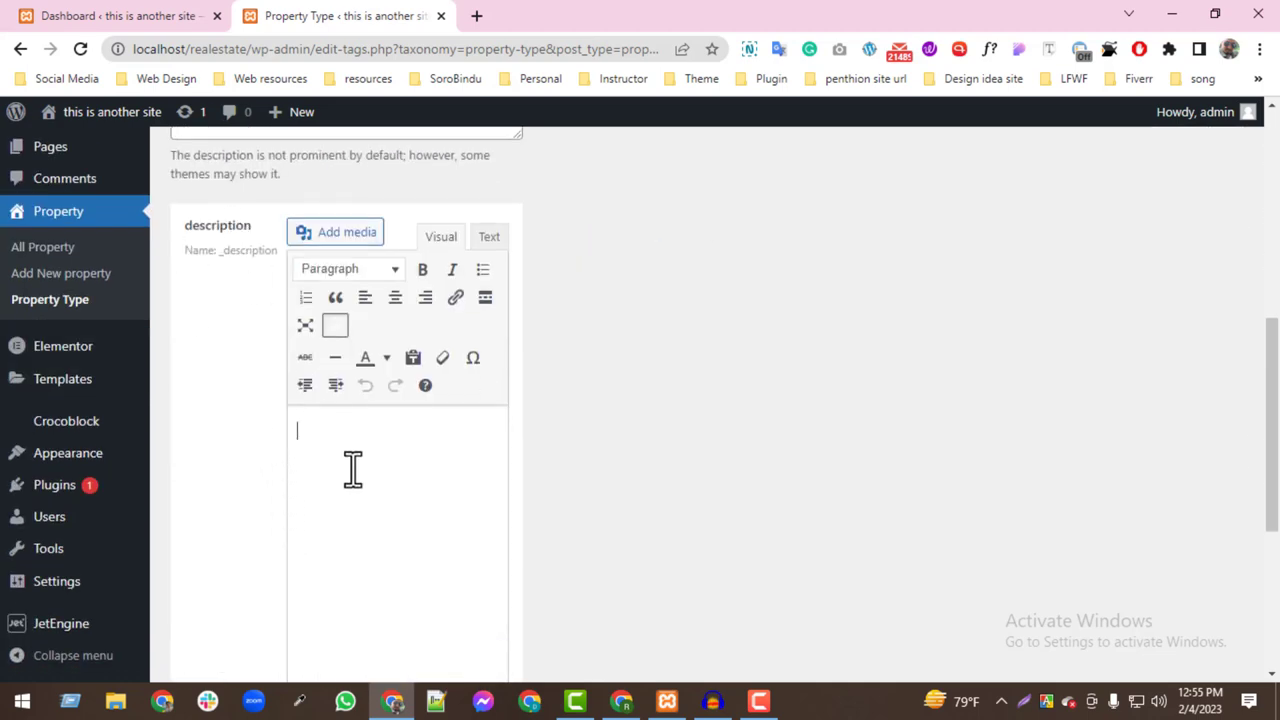
pyautogui.scroll(-5, 380, 480)
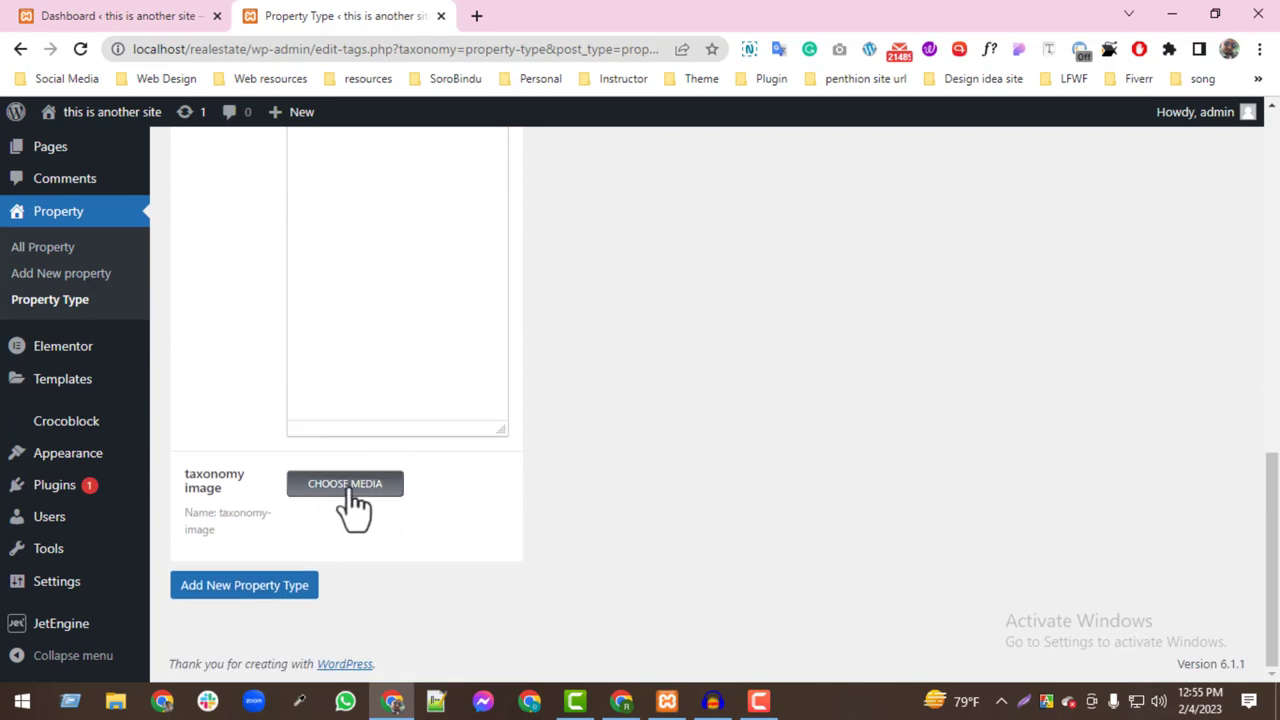
pyautogui.scroll(5, 386, 490)
pyautogui.scroll(2, 386, 490)
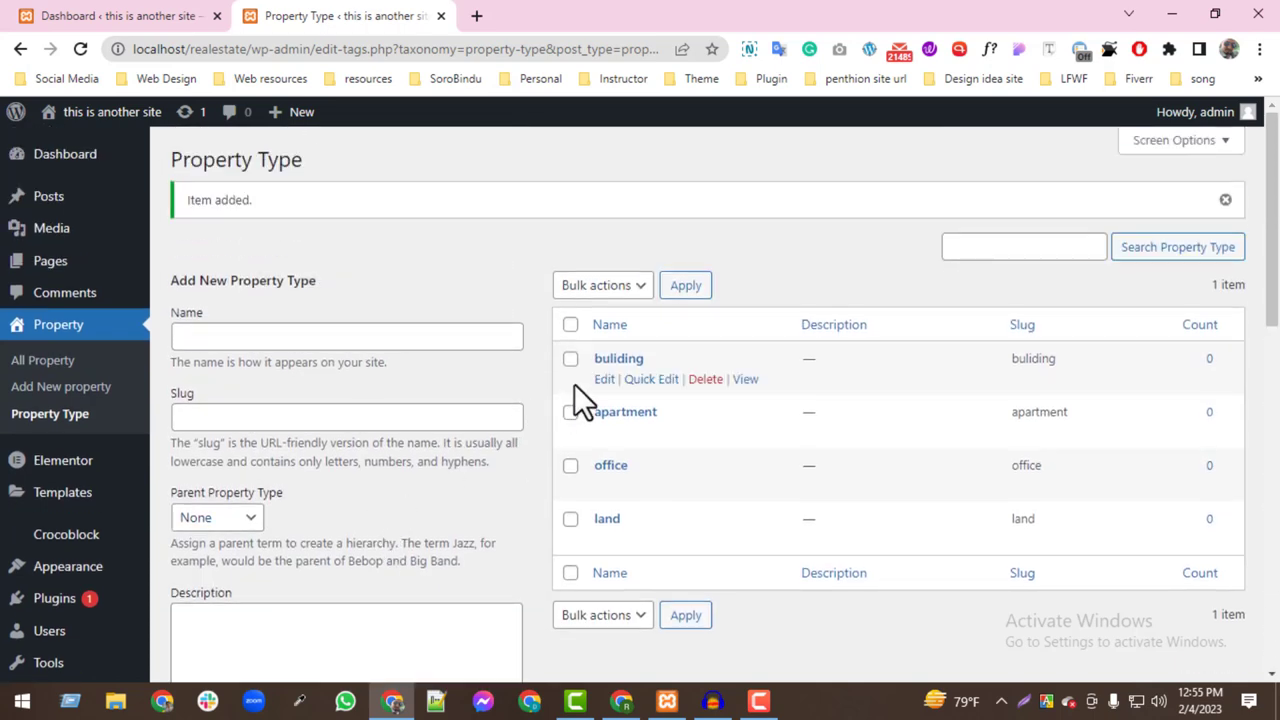
pyautogui.click(343, 345)
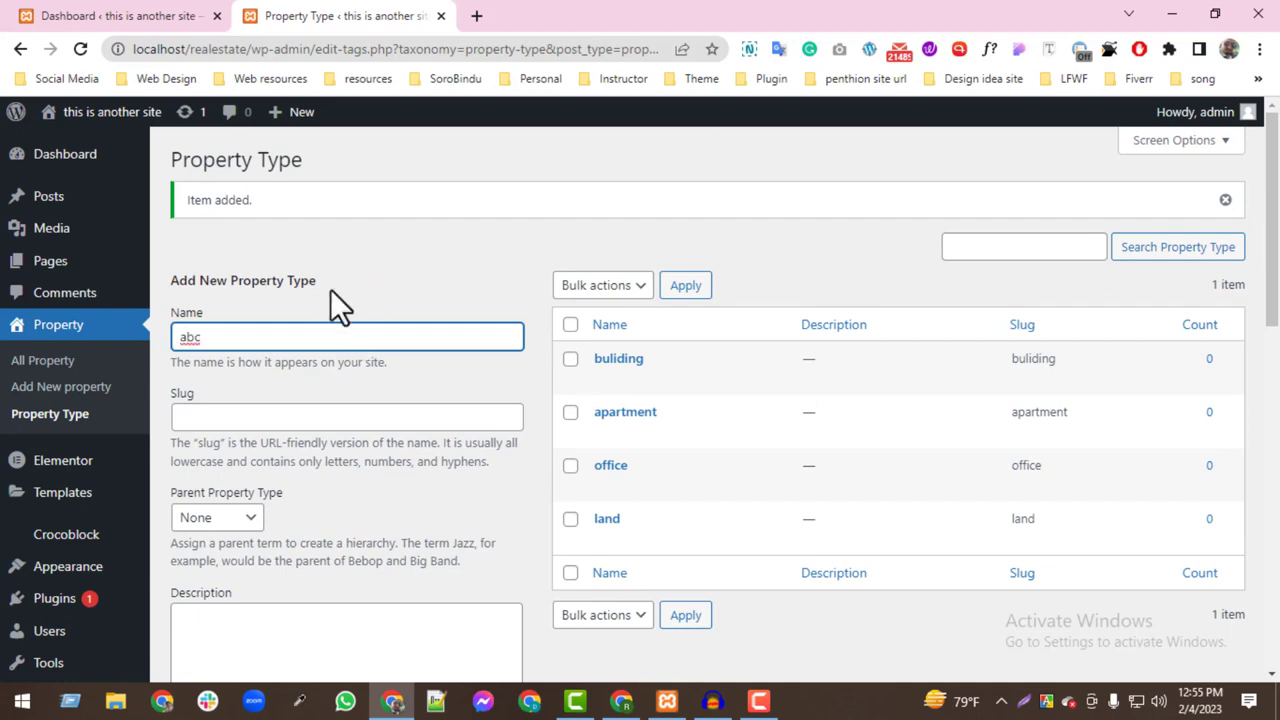
pyautogui.scroll(-6, 350, 400)
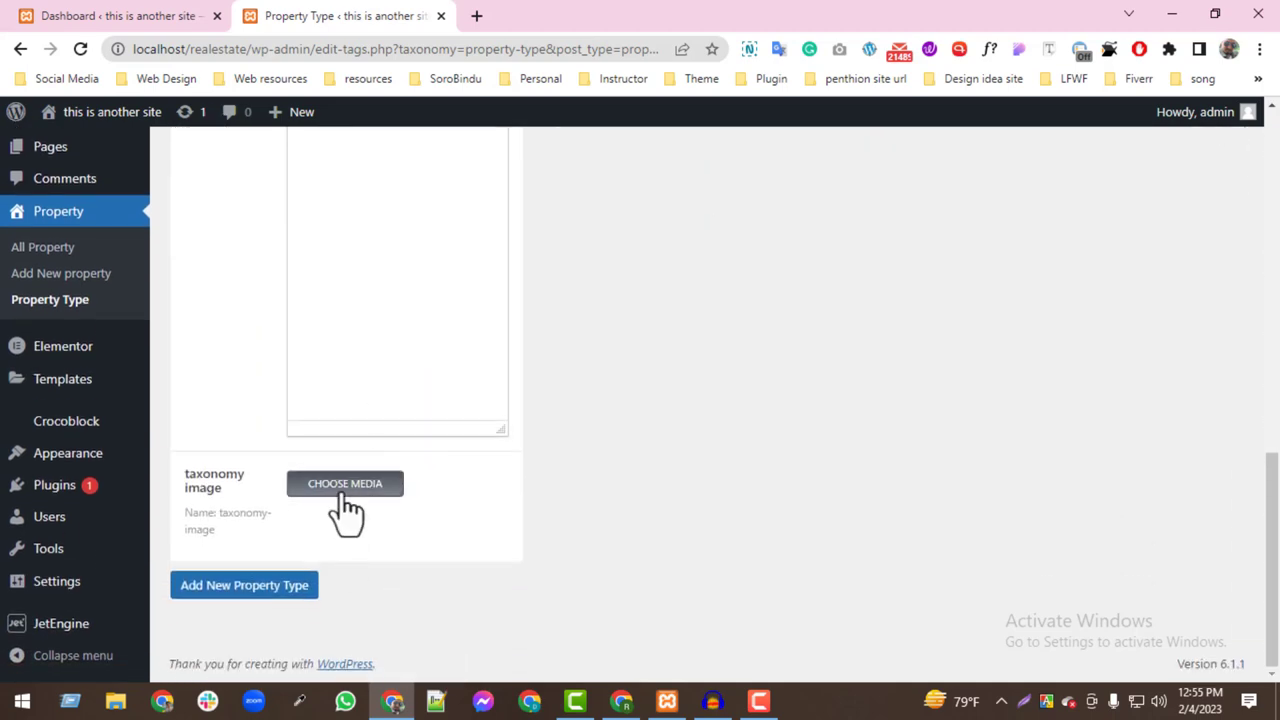
pyautogui.click(345, 490)
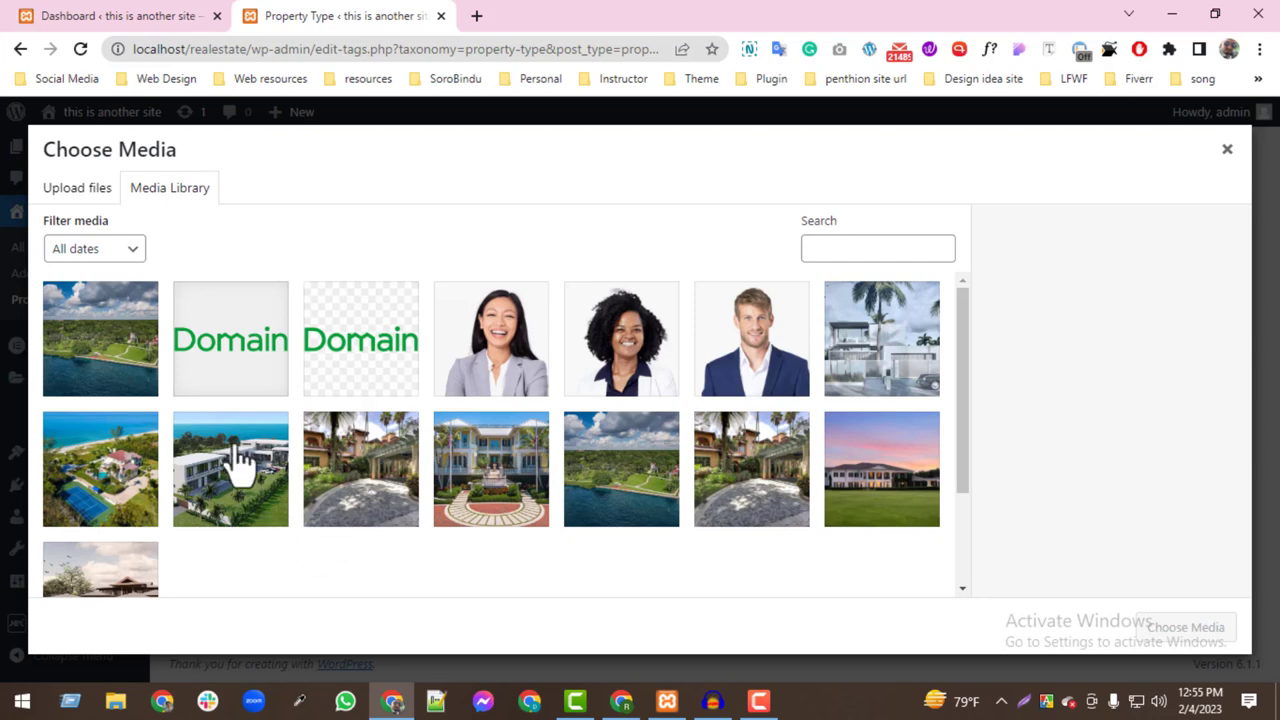
pyautogui.click(105, 370)
pyautogui.click(1186, 640)
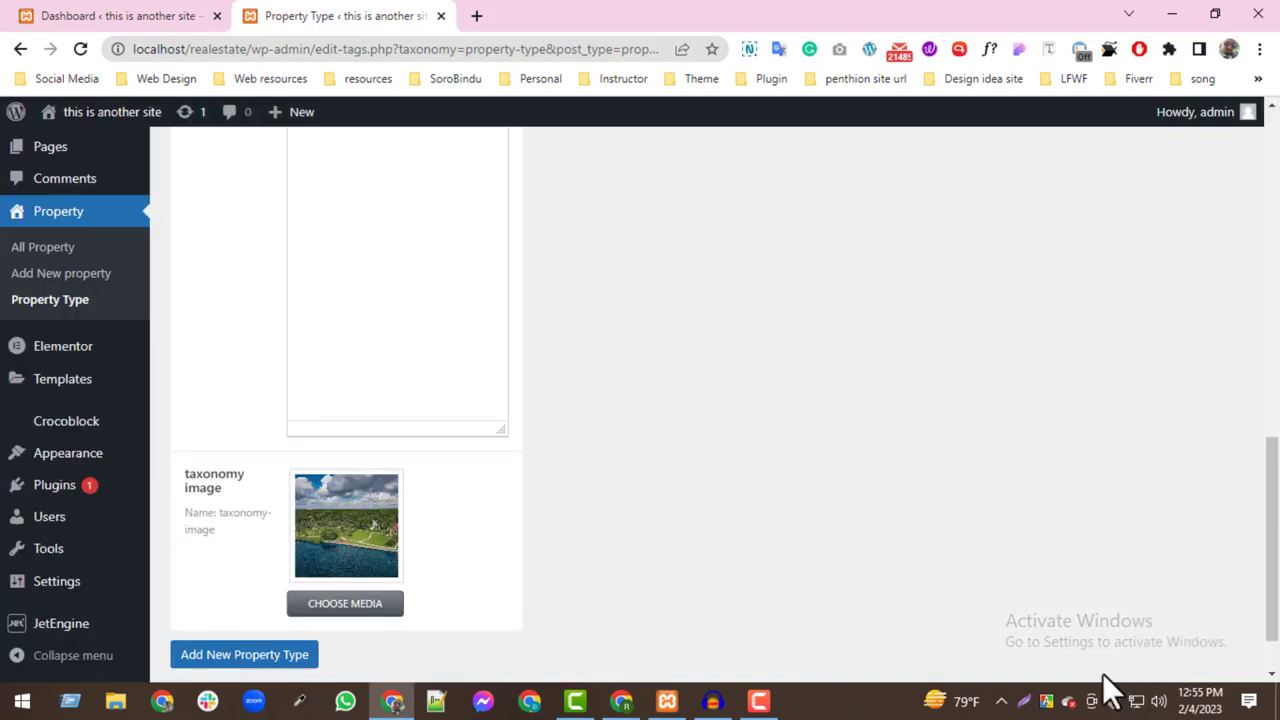
pyautogui.click(296, 664)
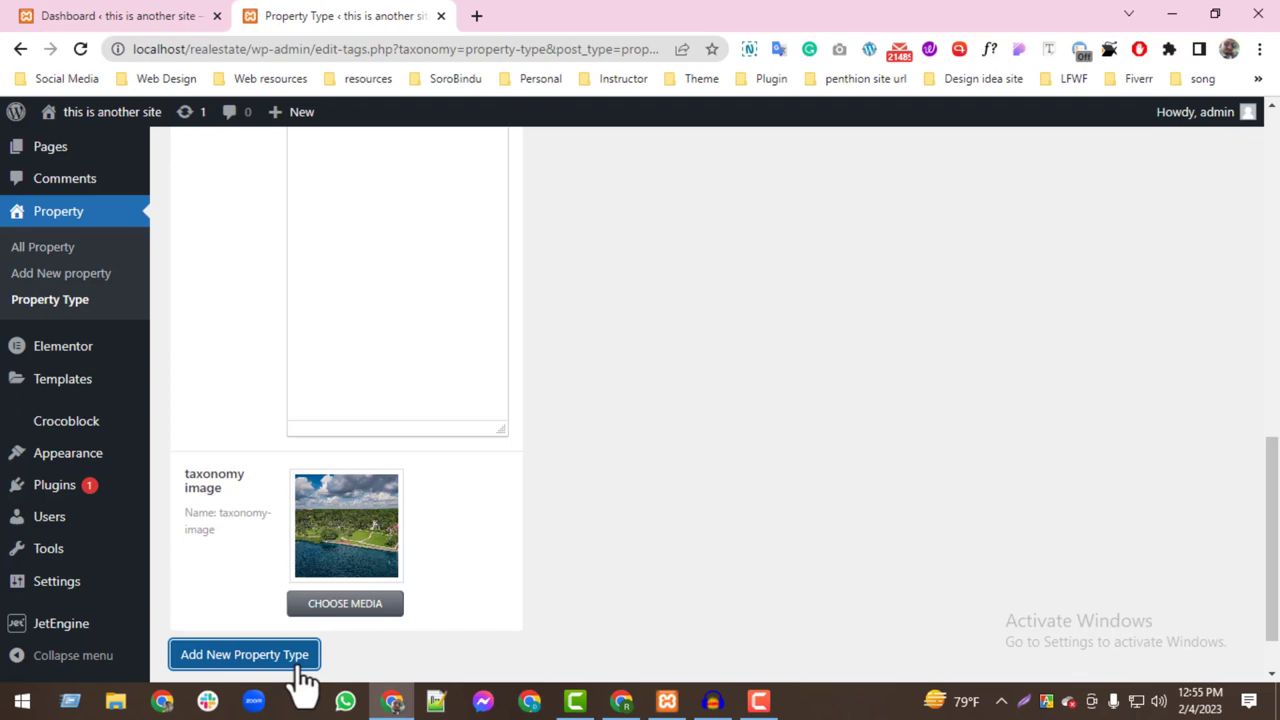
pyautogui.click(228, 656)
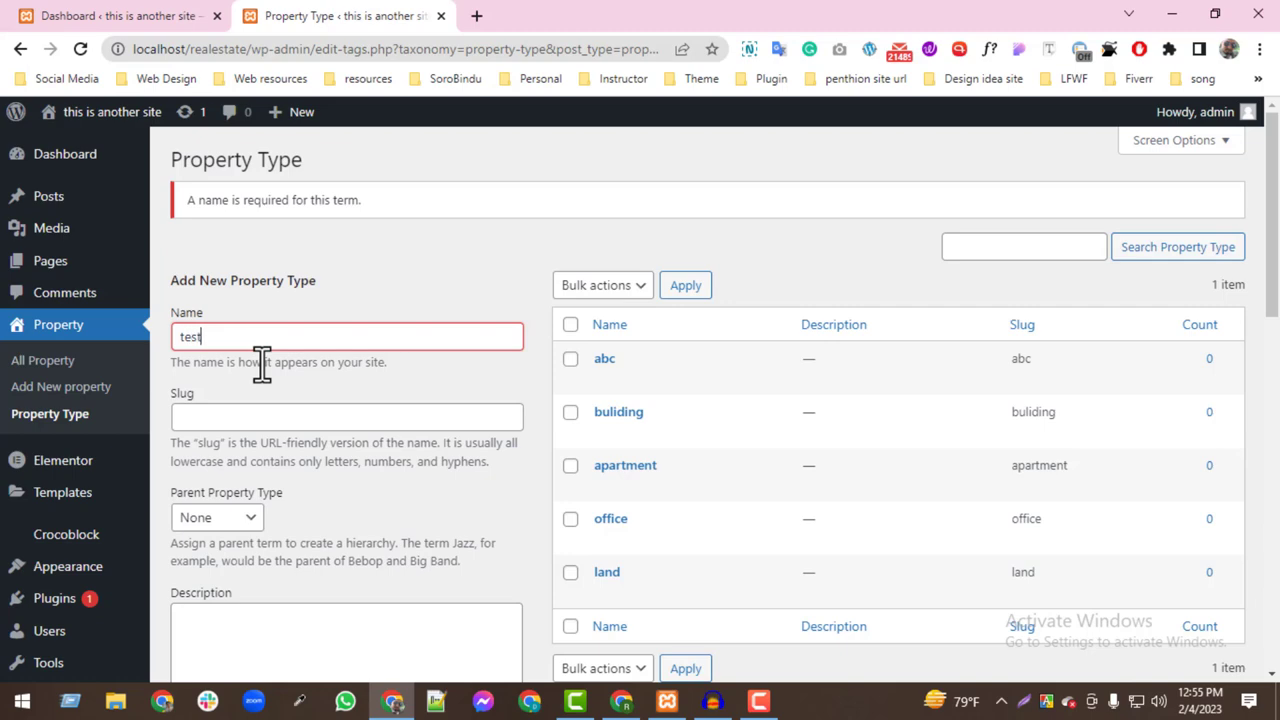
# - Add a property type named "test", keeping the aerial waterfront photo as its taxonomy image
pyautogui.scroll(-10, 329, 506)
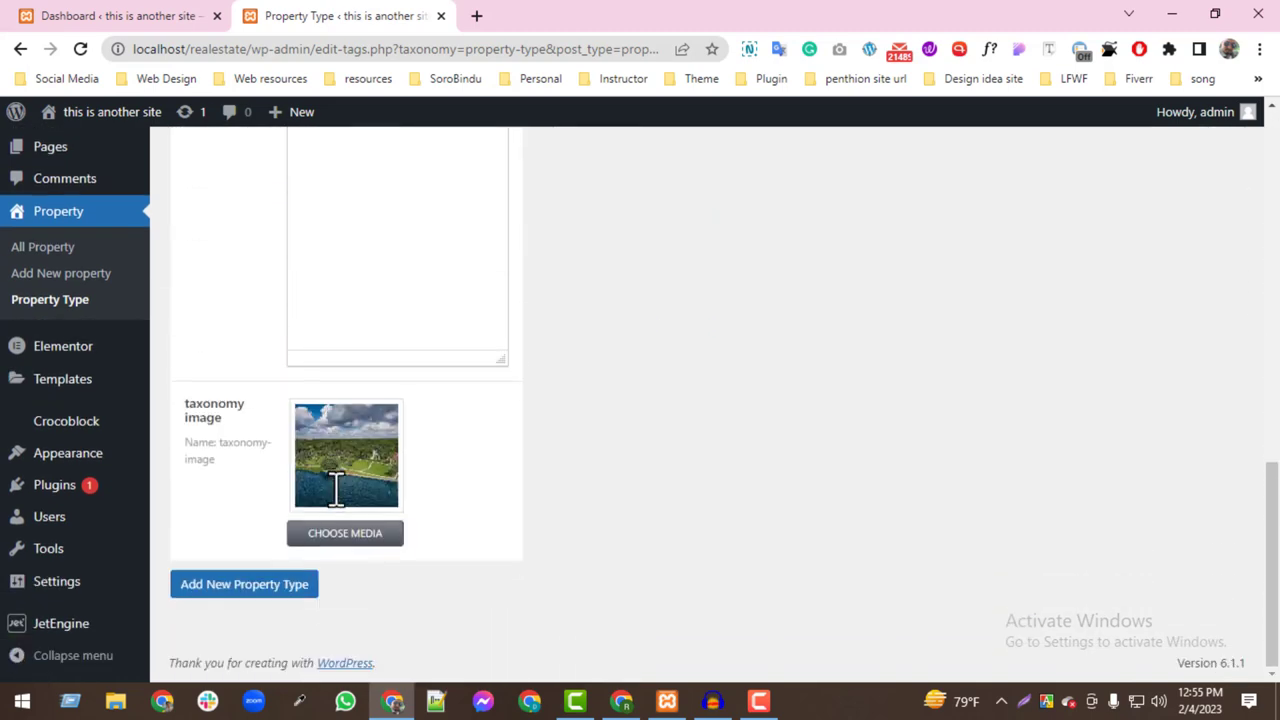
pyautogui.click(275, 585)
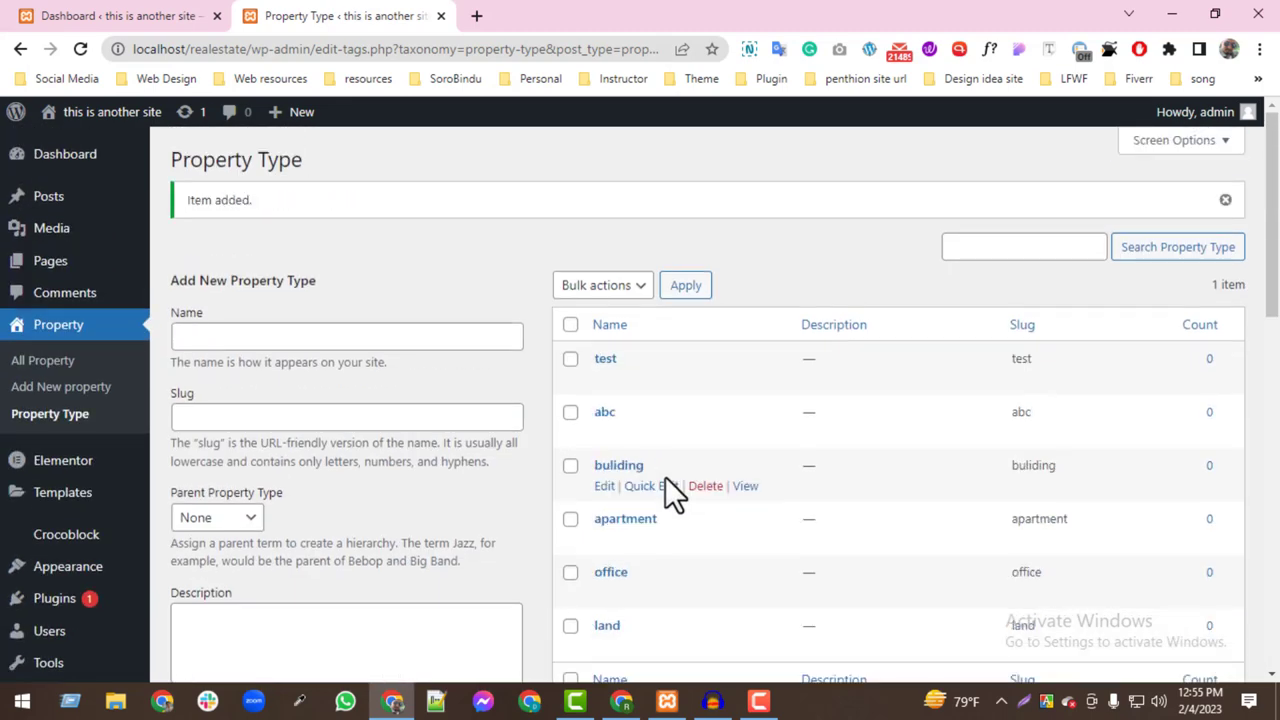
pyautogui.scroll(-8, 665, 476)
pyautogui.scroll(8, 675, 481)
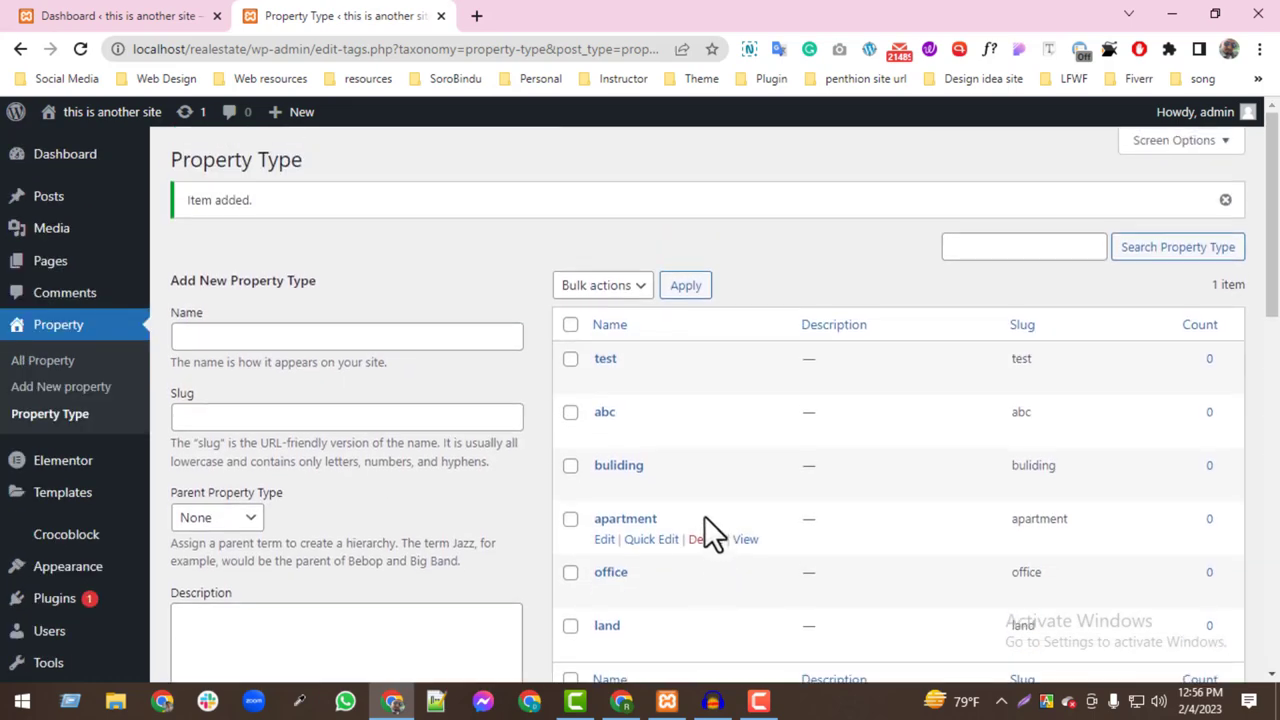
# - Open the "test" property type for editing and check its description and taxonomy image fields
pyautogui.click(604, 380)
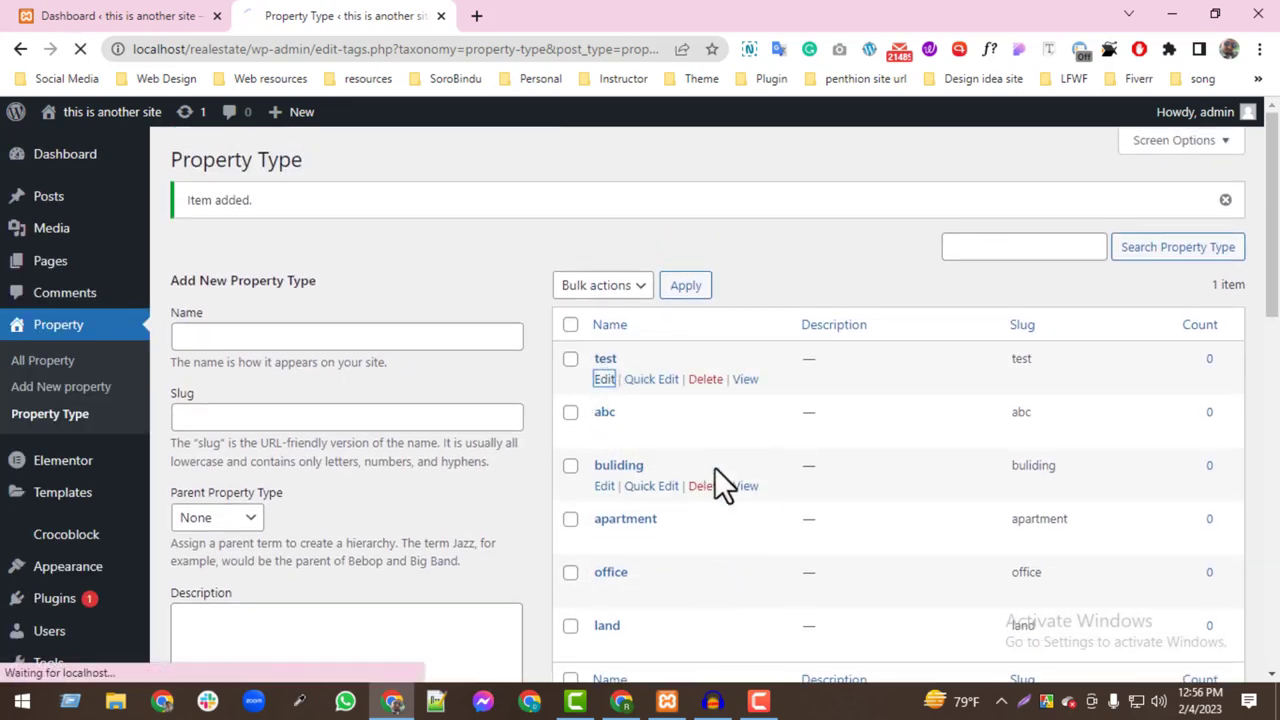
pyautogui.scroll(-10, 719, 468)
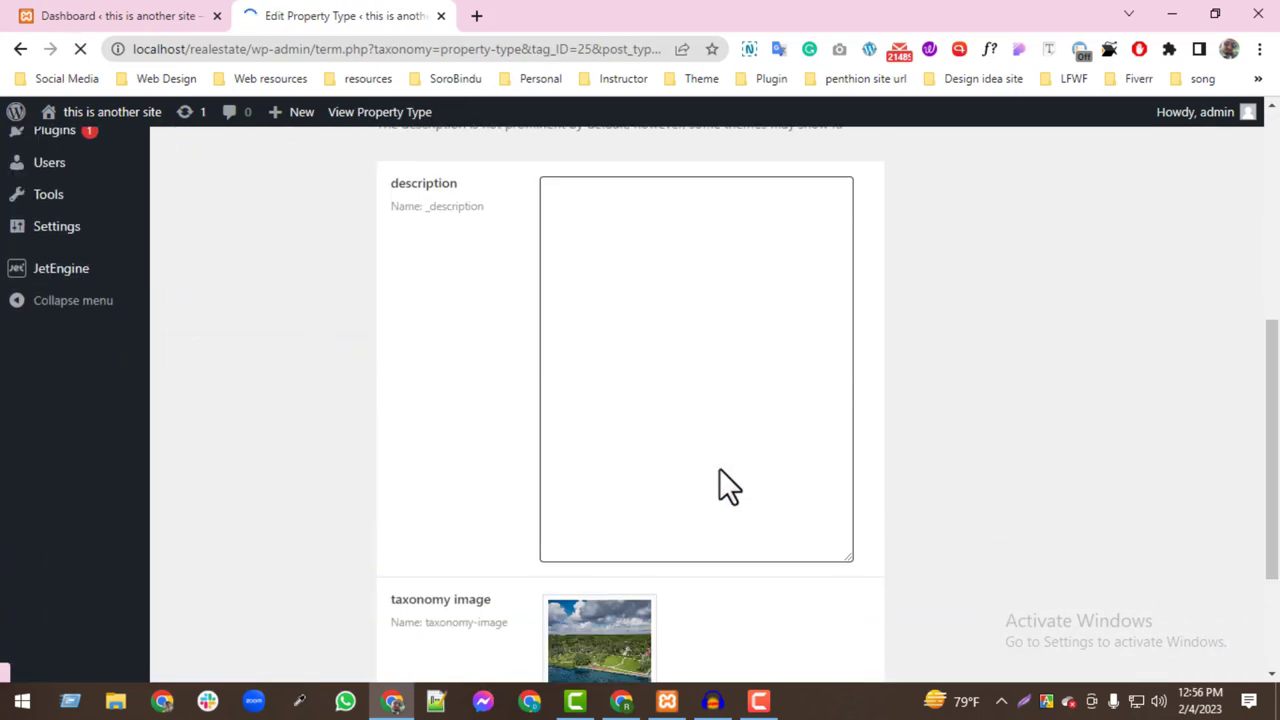
pyautogui.scroll(-2, 668, 500)
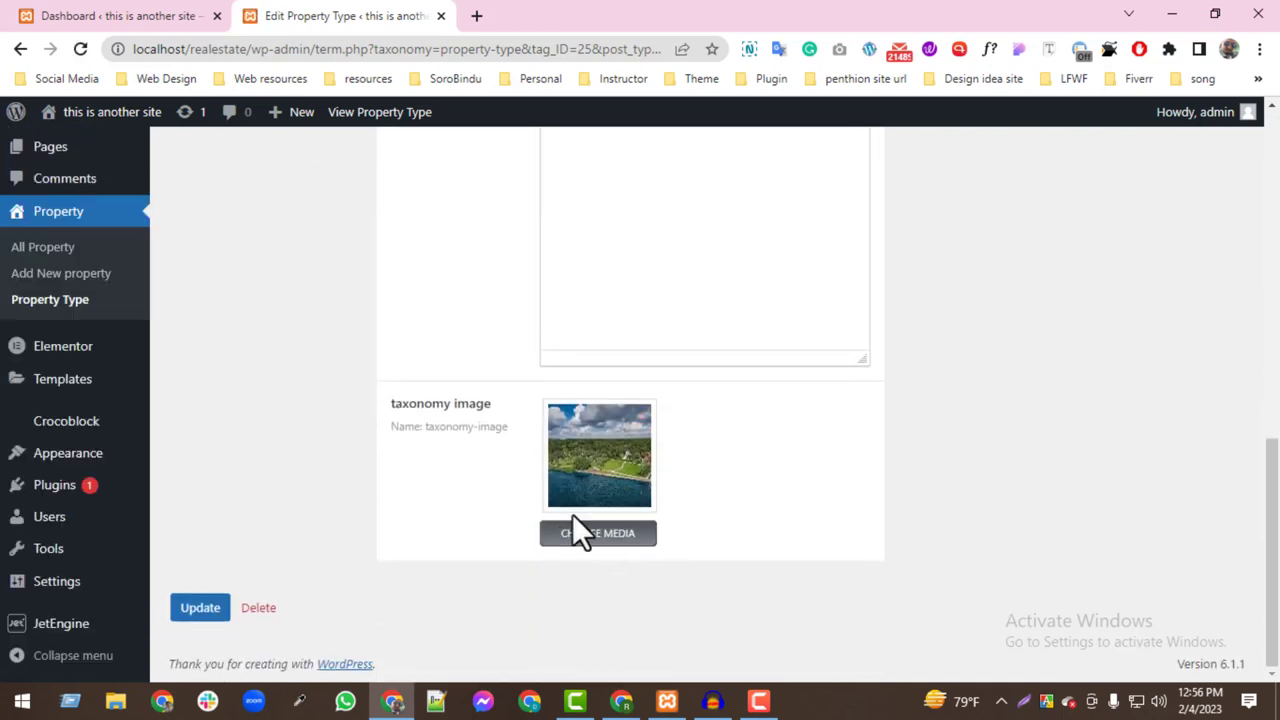
pyautogui.scroll(4, 160, 460)
pyautogui.scroll(3, 152, 445)
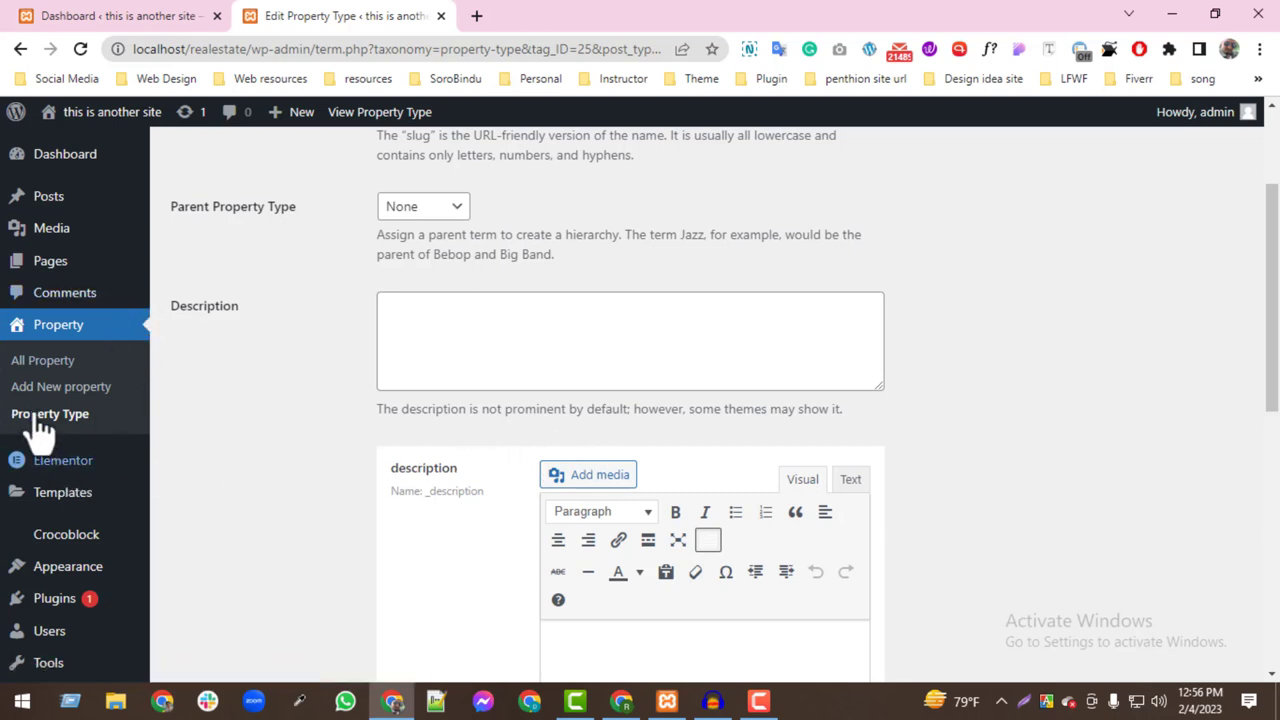
# - Open the form for a new property and check the terms offered in its Property Type box
pyautogui.click(62, 390)
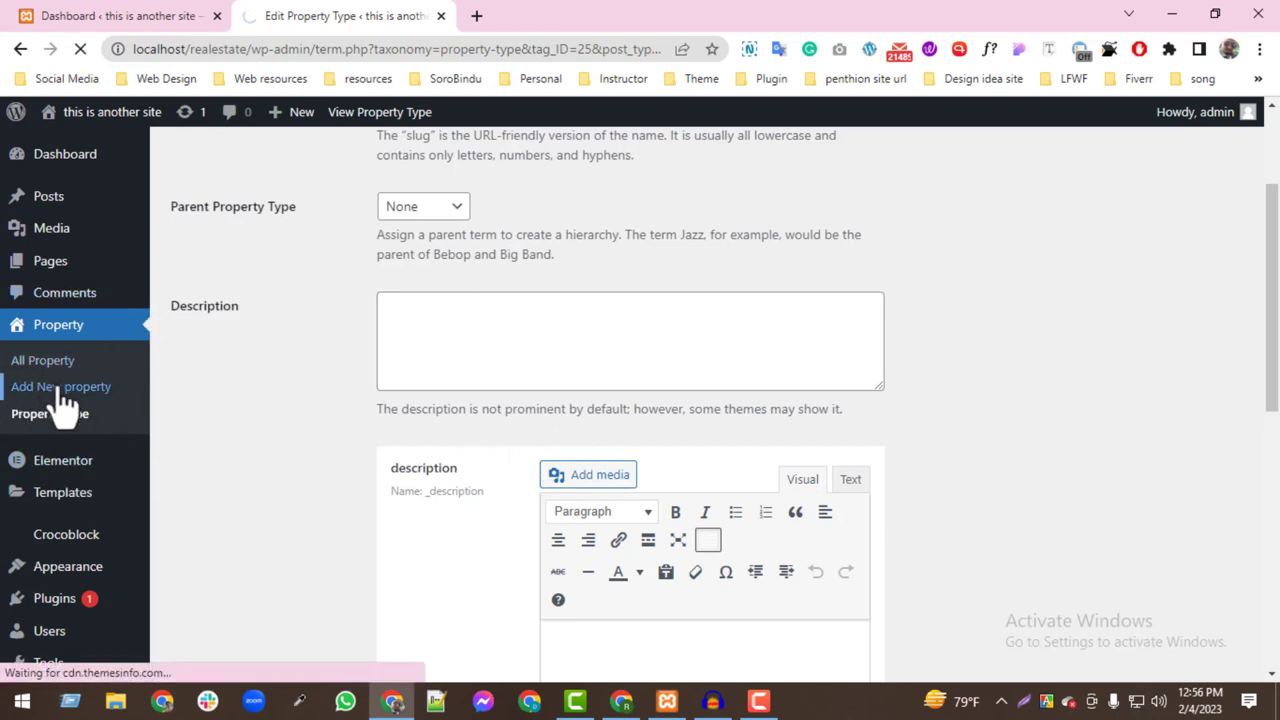
pyautogui.scroll(-2, 1010, 470)
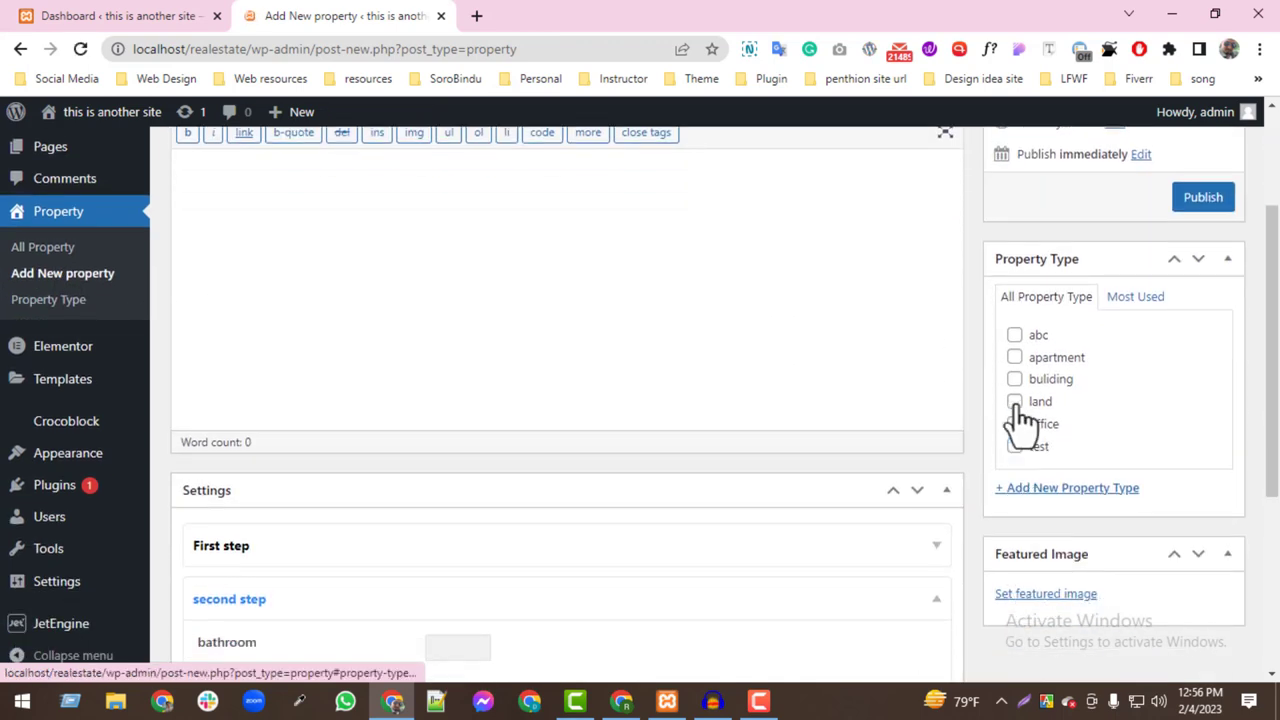
pyautogui.scroll(2, 295, 460)
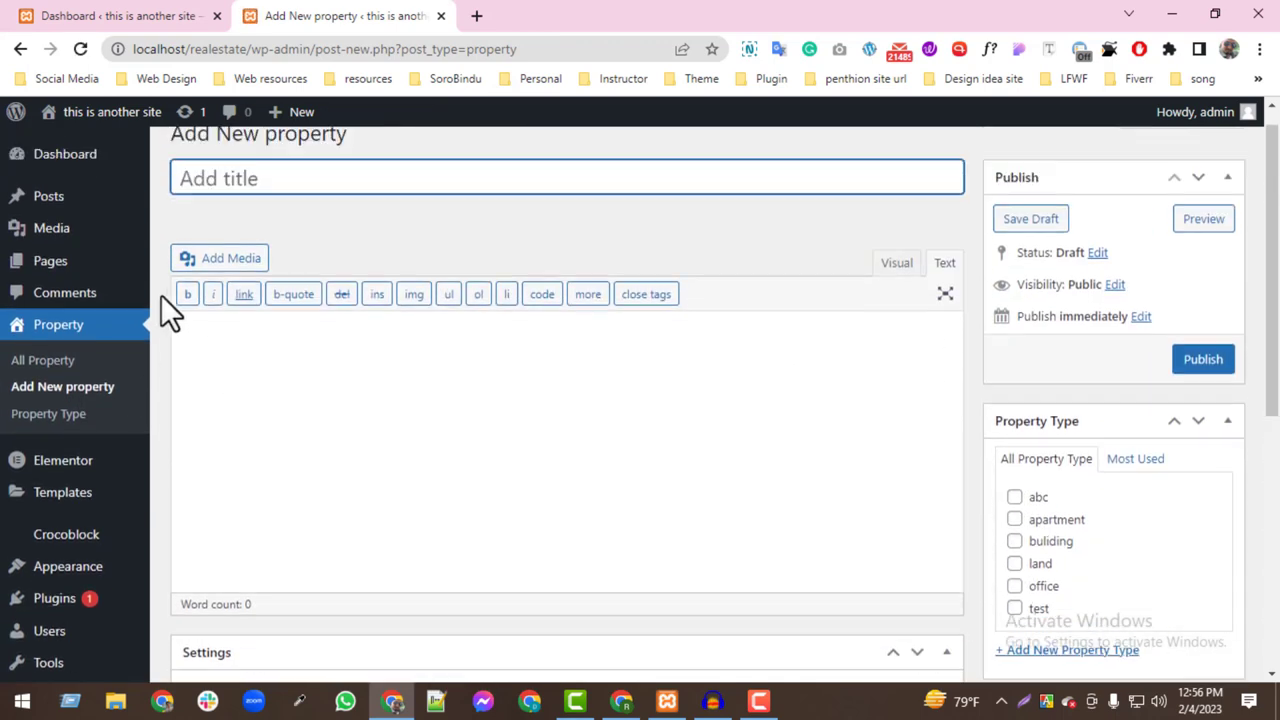
# - View the Categories page of regular posts in a separate tab, then close that tab
pyautogui.moveTo(63, 205)
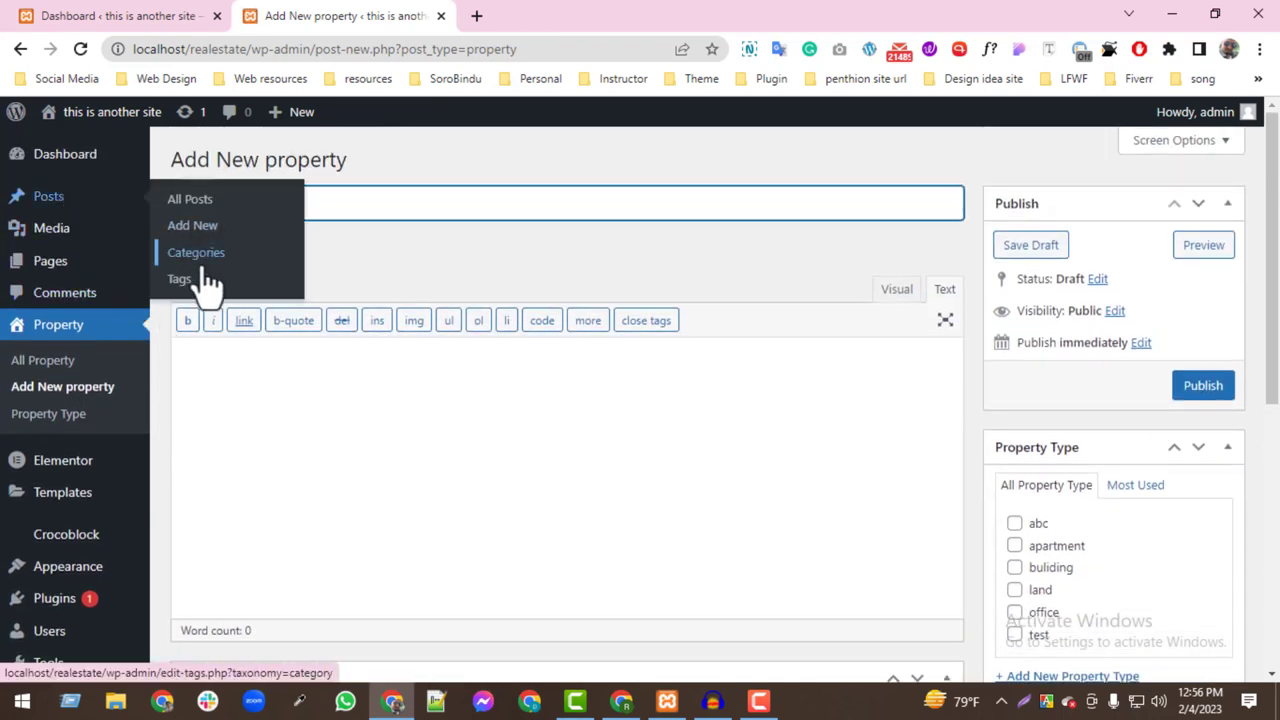
pyautogui.middleClick(240, 252)
pyautogui.click(570, 15)
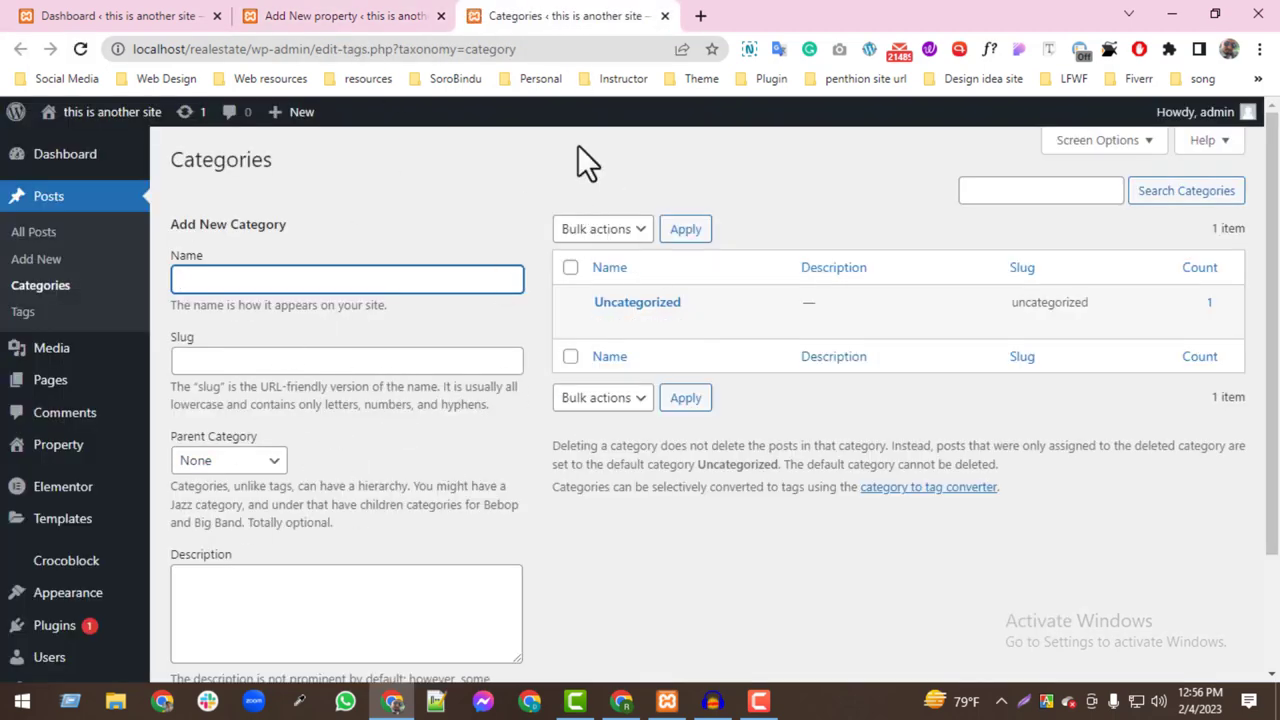
pyautogui.click(664, 16)
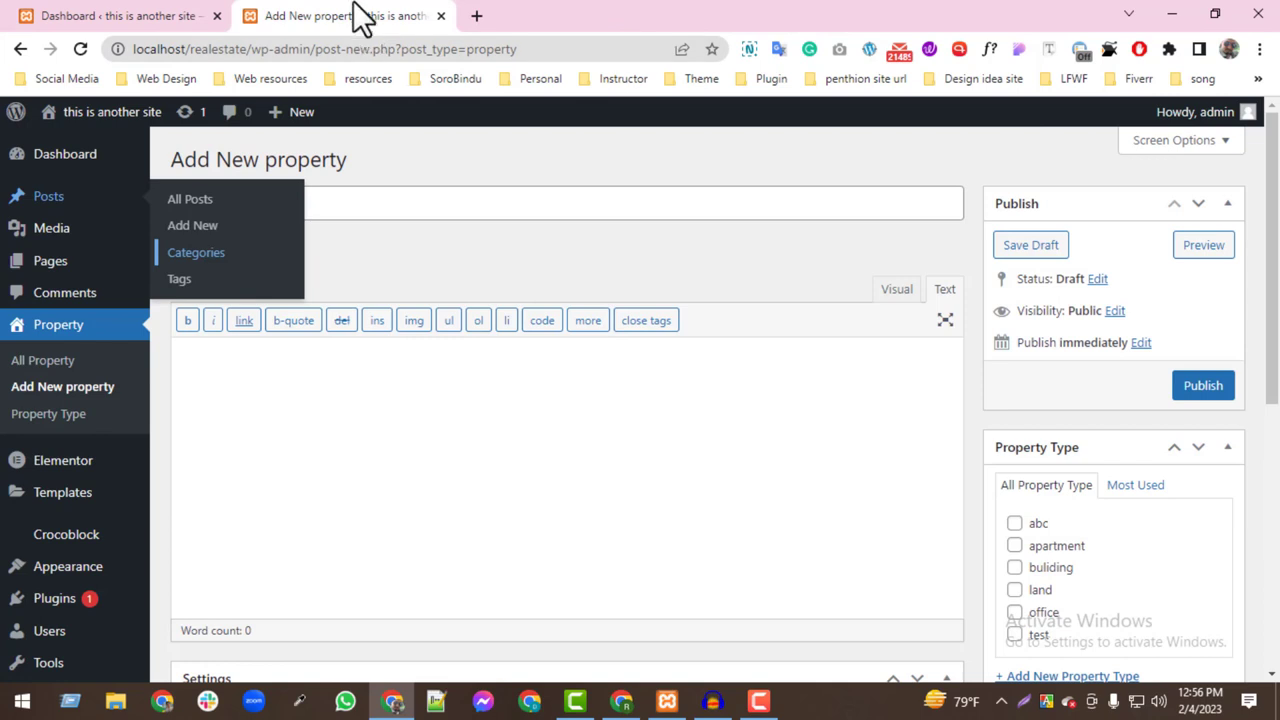
# - Open the JetEngine taxonomies list in a new tab from the Dashboard and open the Property Type taxonomy for editing
pyautogui.click(94, 13)
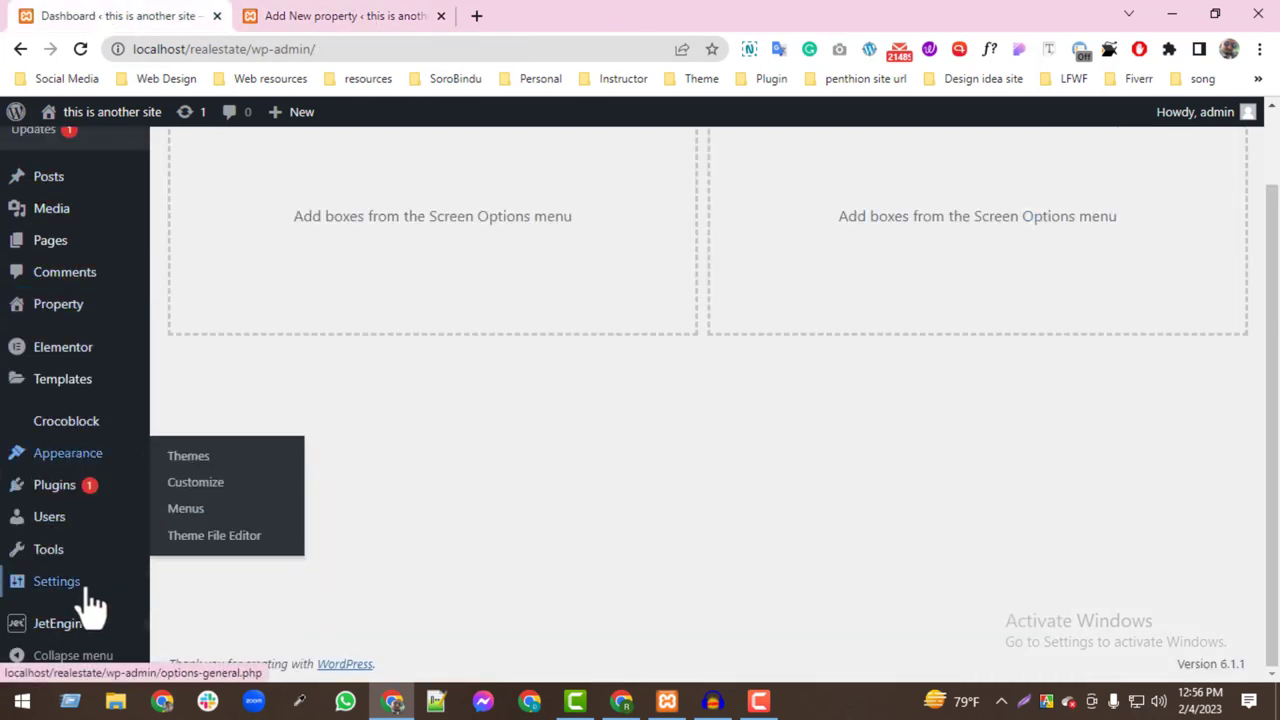
pyautogui.moveTo(62, 492)
pyautogui.moveTo(128, 632)
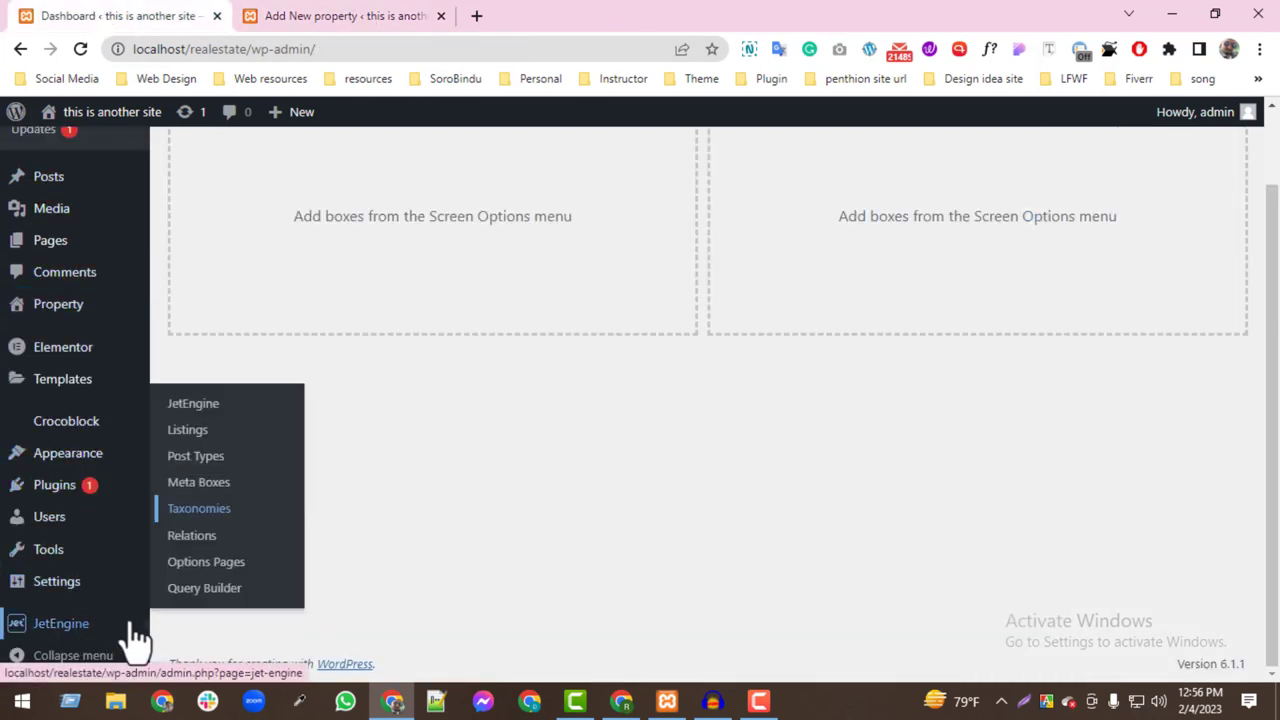
pyautogui.middleClick(200, 530)
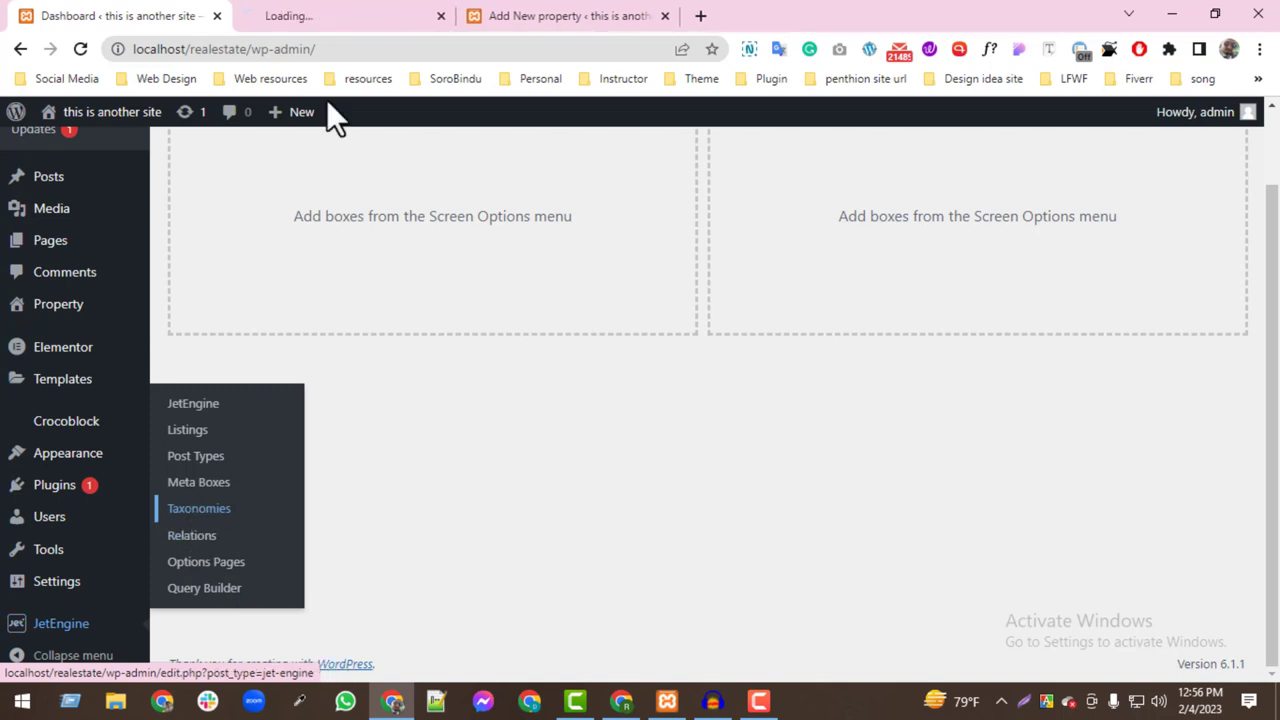
pyautogui.click(330, 14)
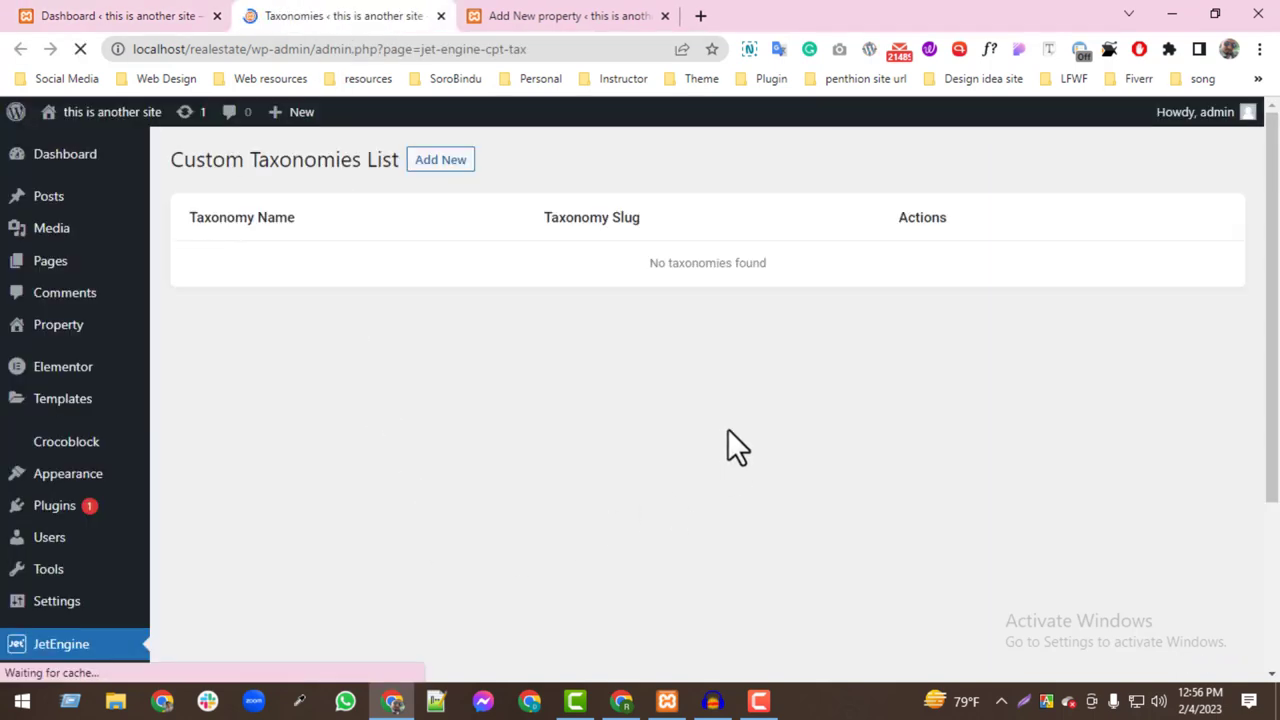
pyautogui.click(908, 263)
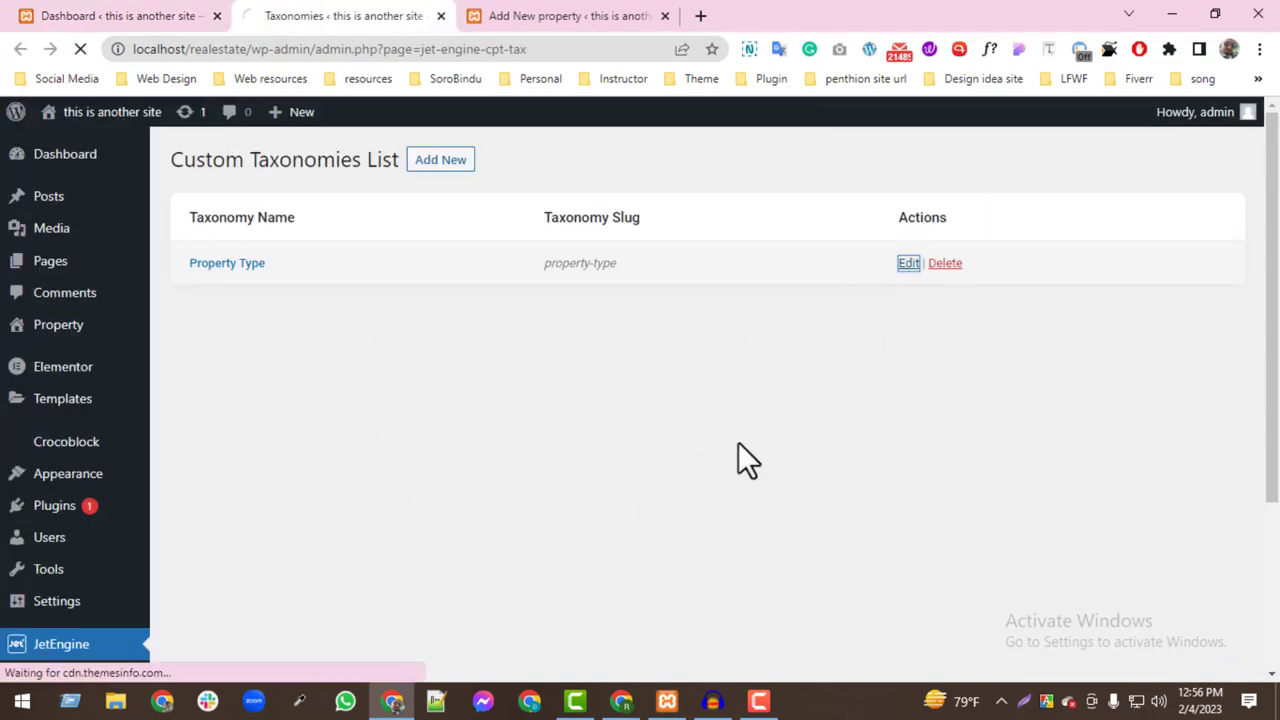
# - Expand the Property Type taxonomy's Advanced Settings and review them, including the Hierarchical option
pyautogui.scroll(-3, 286, 571)
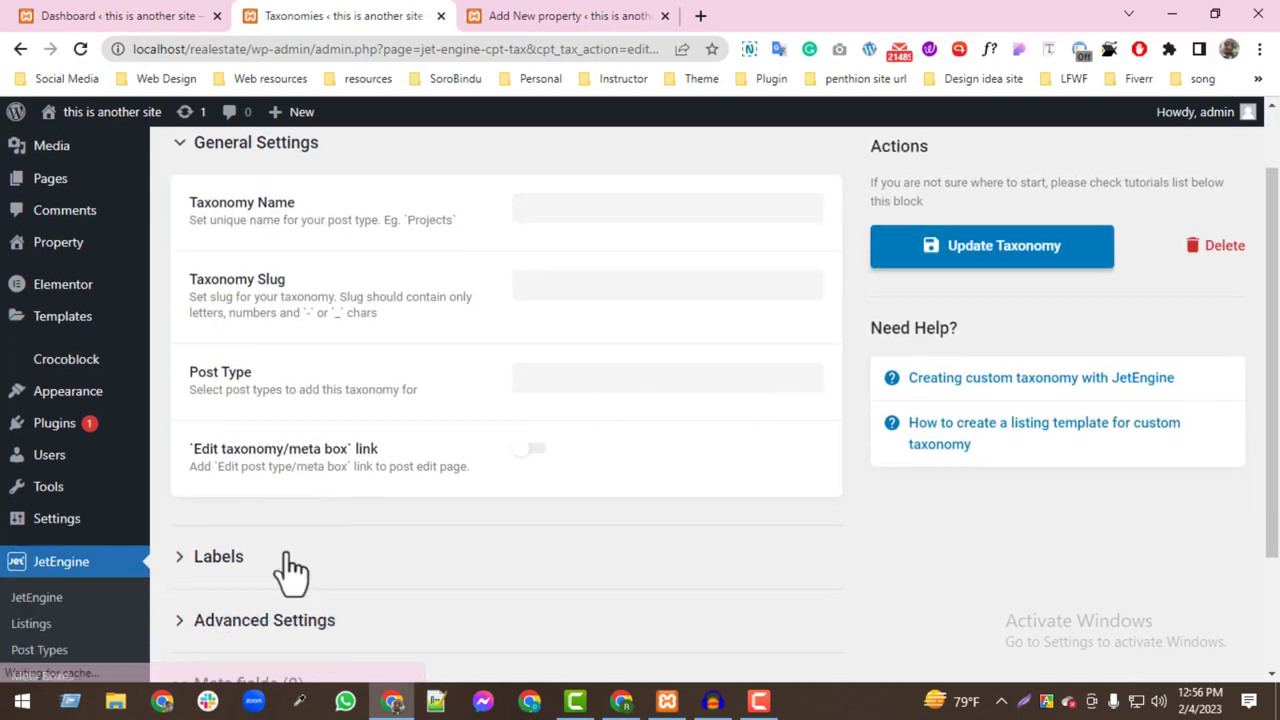
pyautogui.click(290, 512)
pyautogui.scroll(-6, 300, 528)
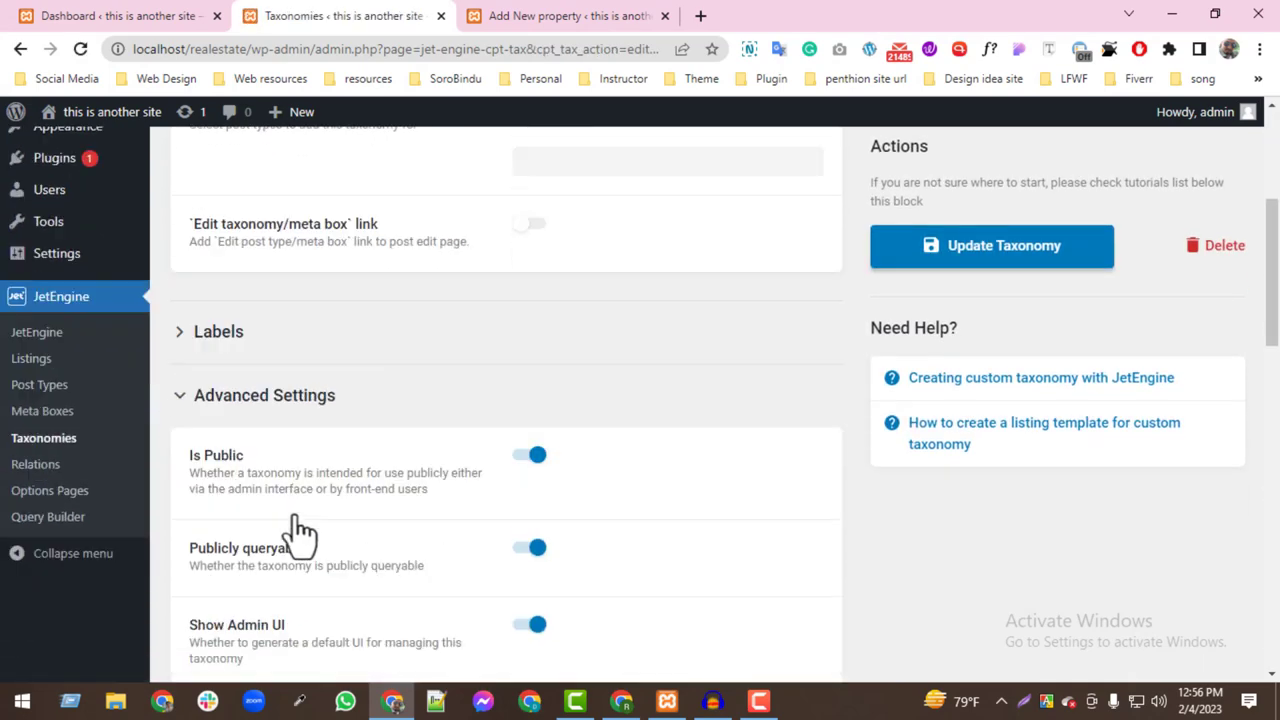
pyautogui.scroll(-4, 312, 520)
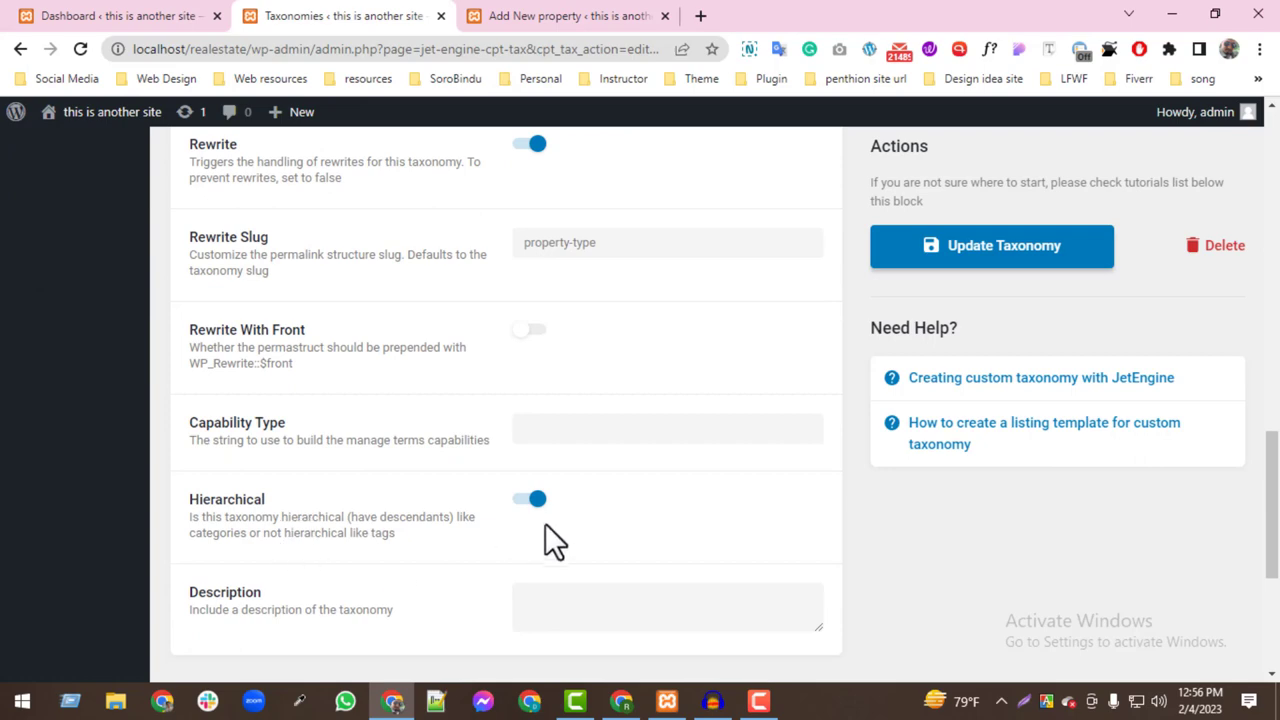
pyautogui.scroll(12, 510, 530)
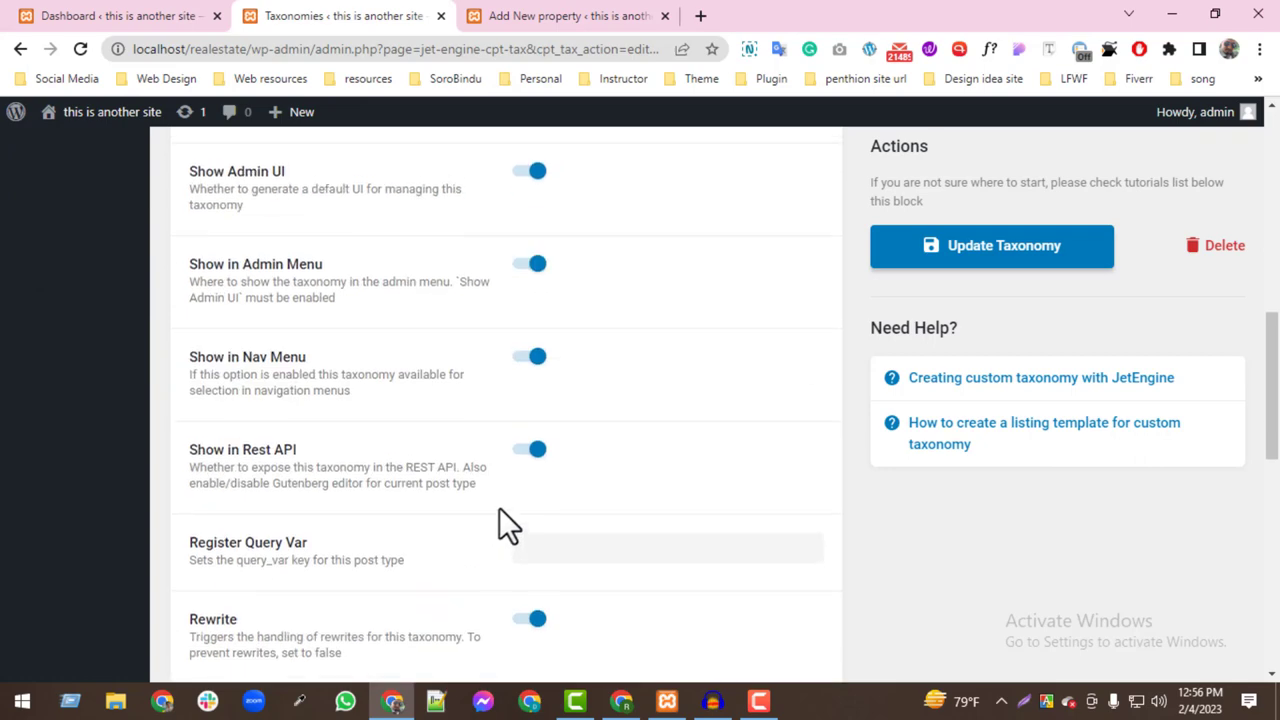
# - Start a new custom taxonomy from the JetEngine taxonomies list and name it "Property tag" with the slug property-tag
pyautogui.scroll(-3, 62, 630)
pyautogui.click(38, 504)
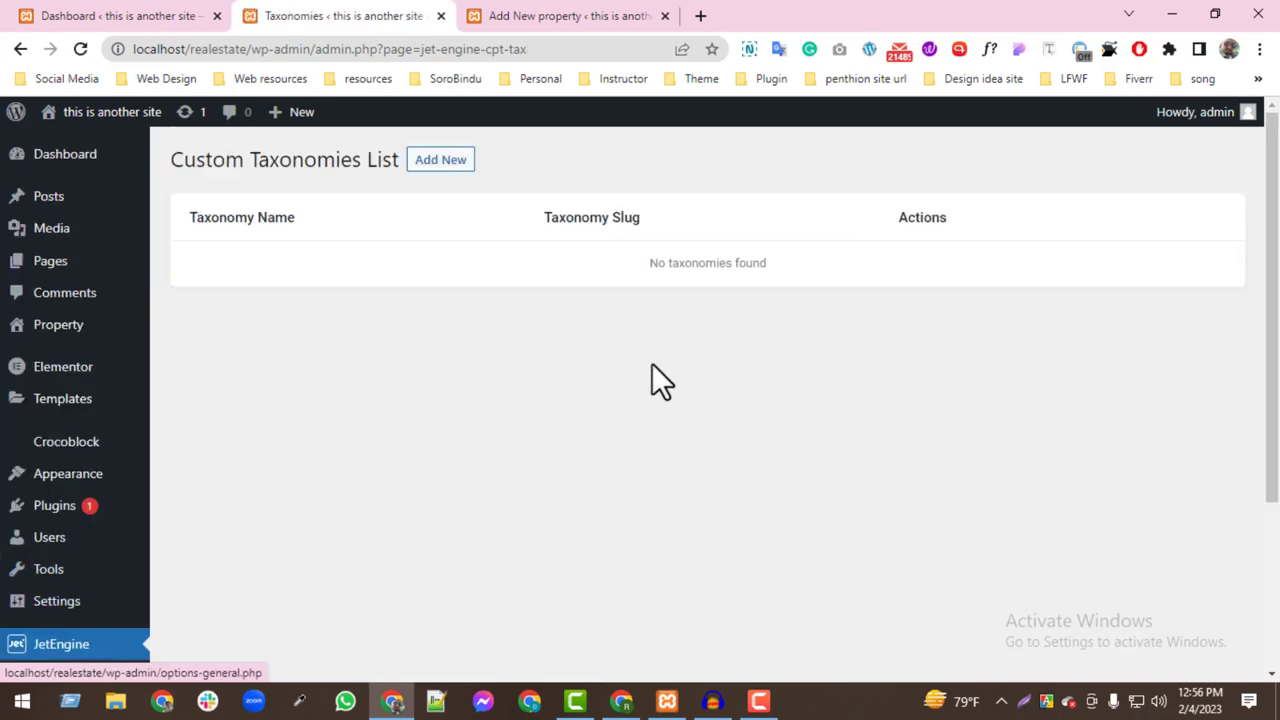
pyautogui.click(439, 163)
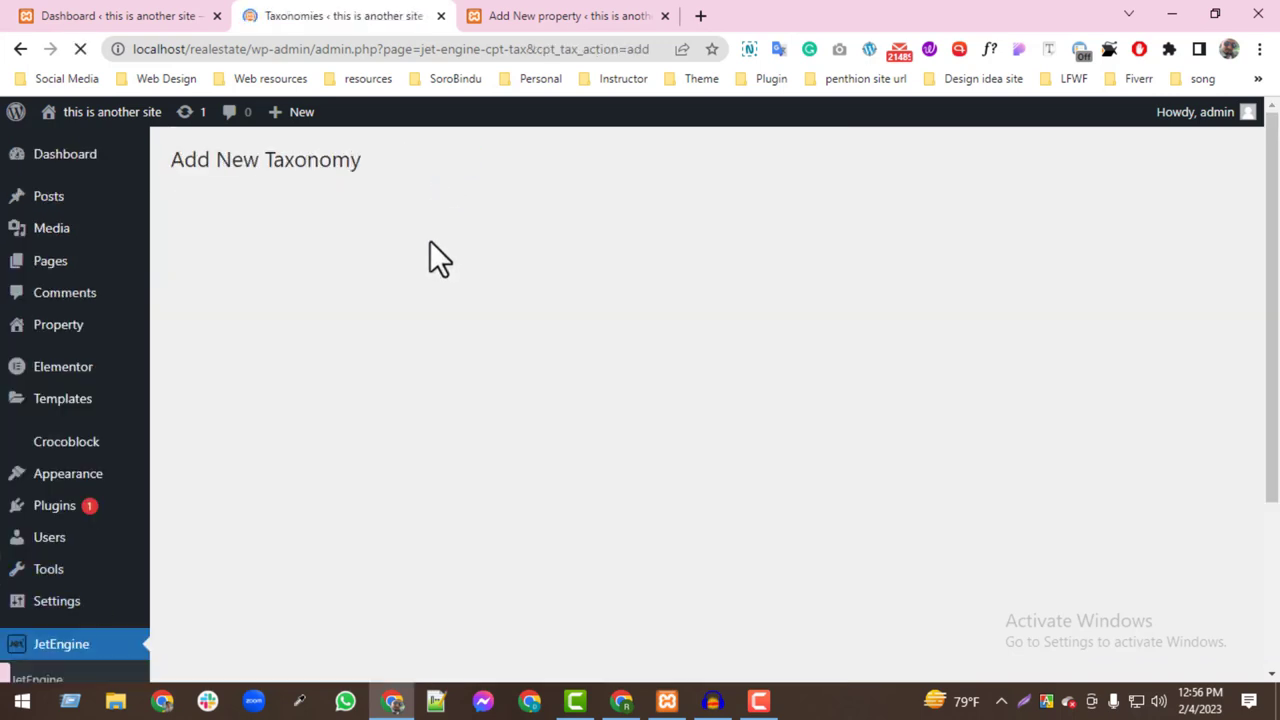
pyautogui.click(578, 292)
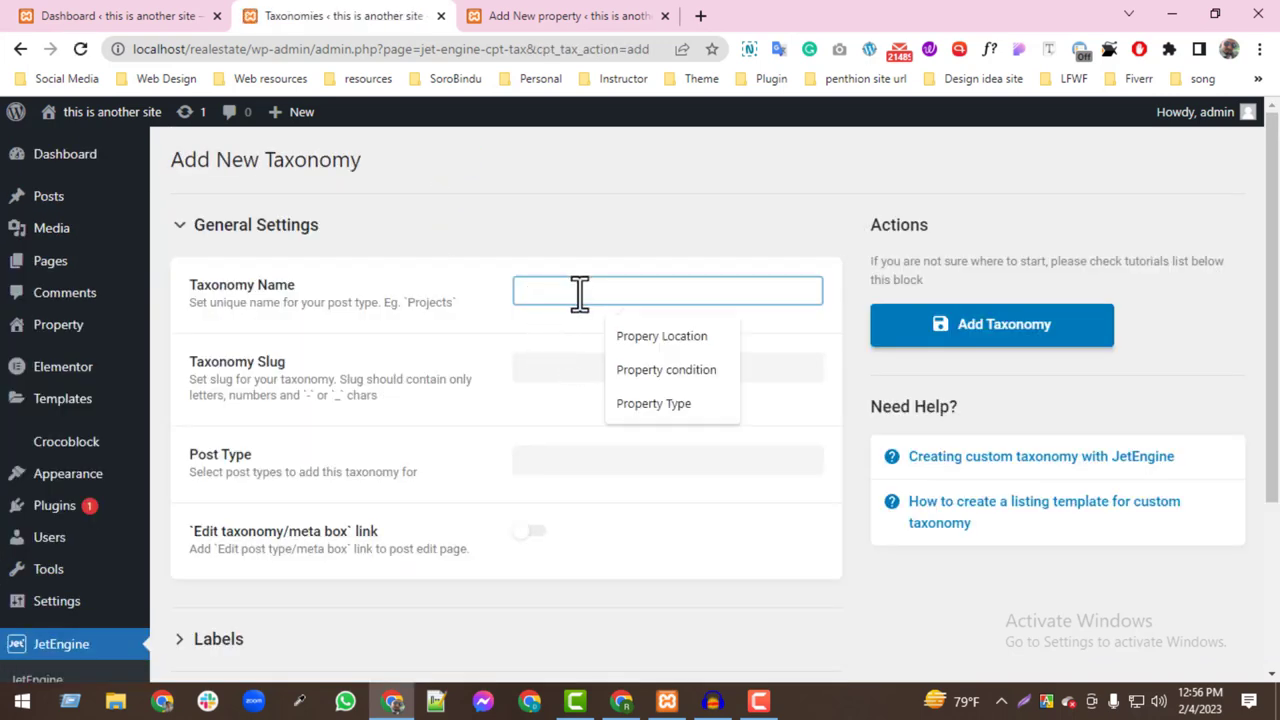
pyautogui.write('Property tag')
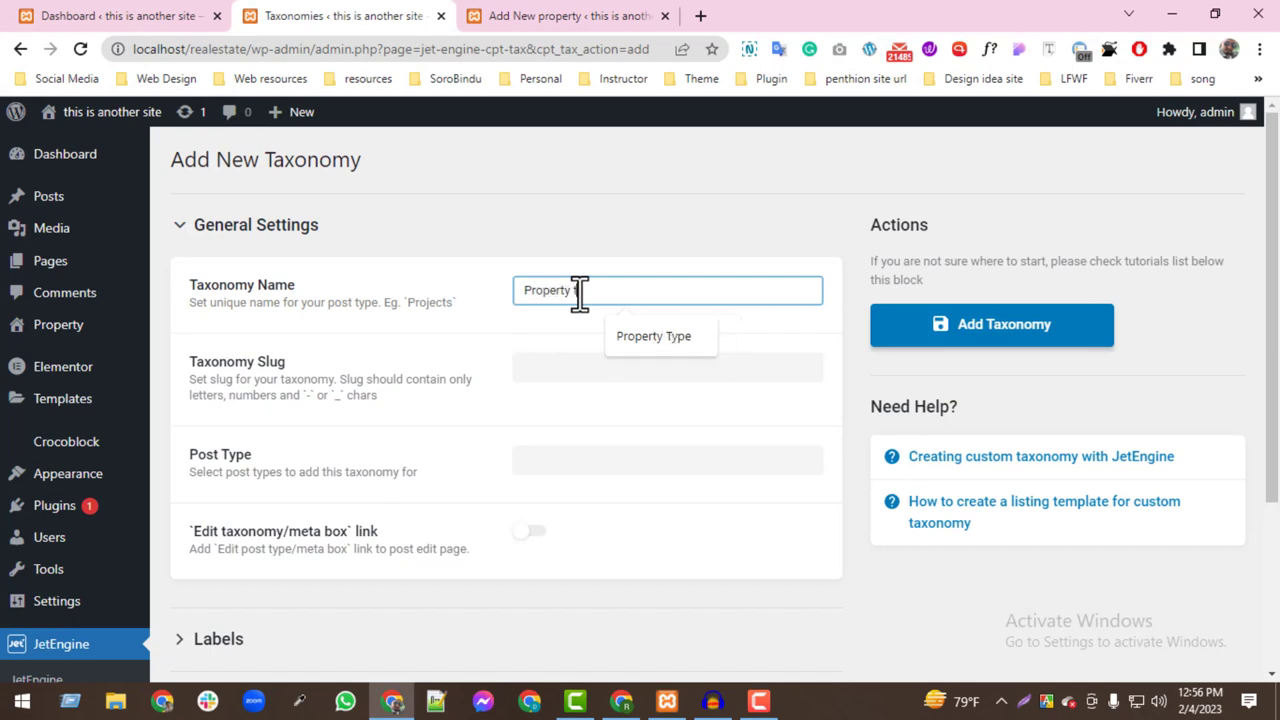
pyautogui.tripleClick(579, 292)
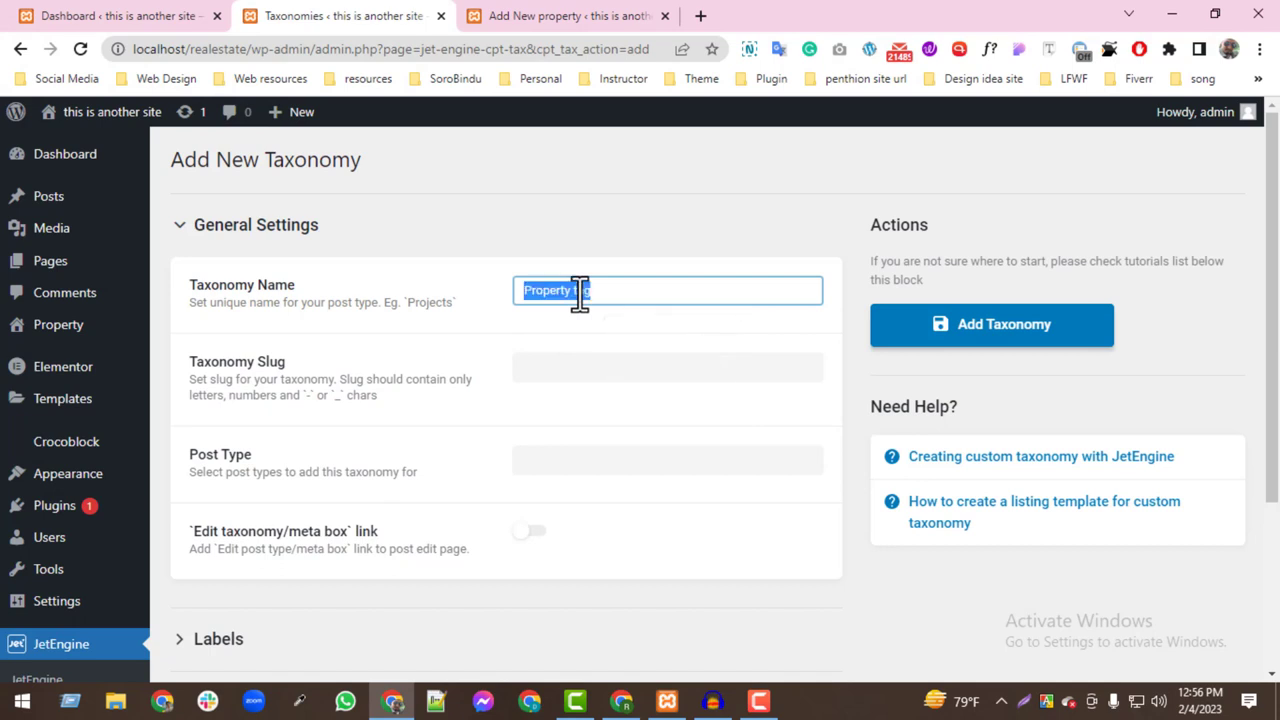
pyautogui.press('Tab')
# - Assign the new Property tag taxonomy to the Property post type
pyautogui.scroll(-2, 534, 457)
pyautogui.click(583, 271)
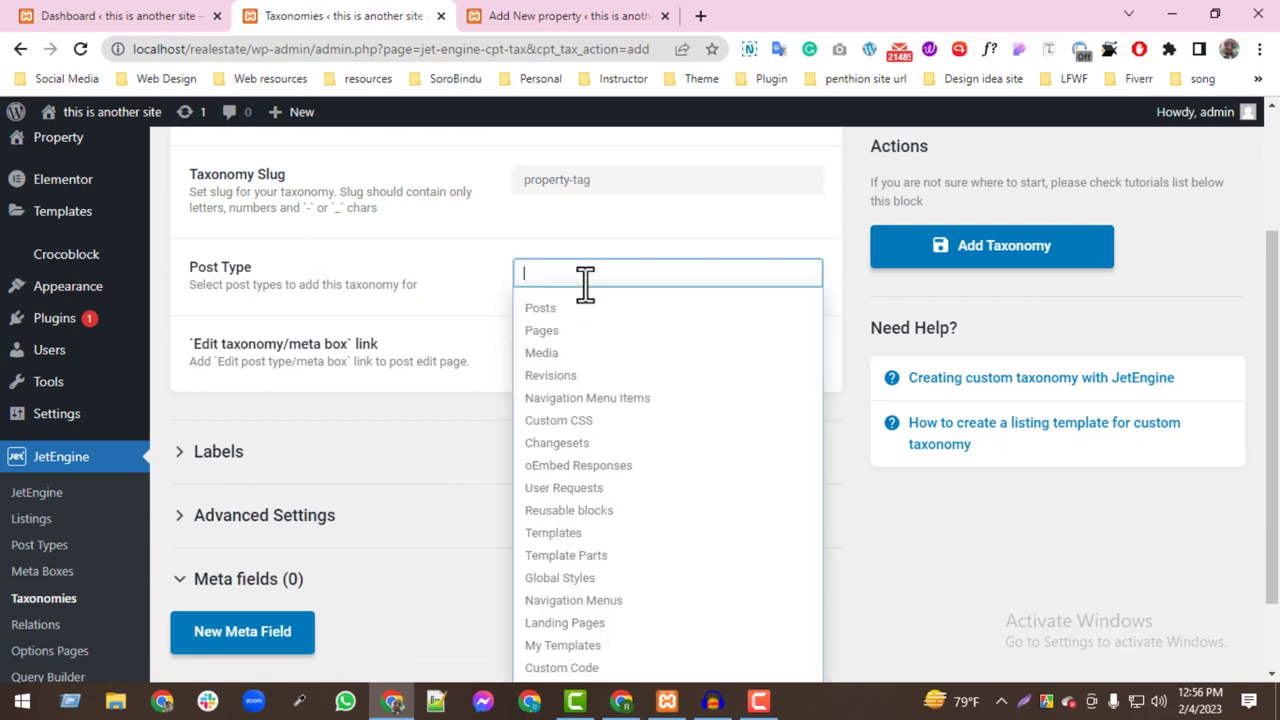
pyautogui.scroll(-1, 645, 572)
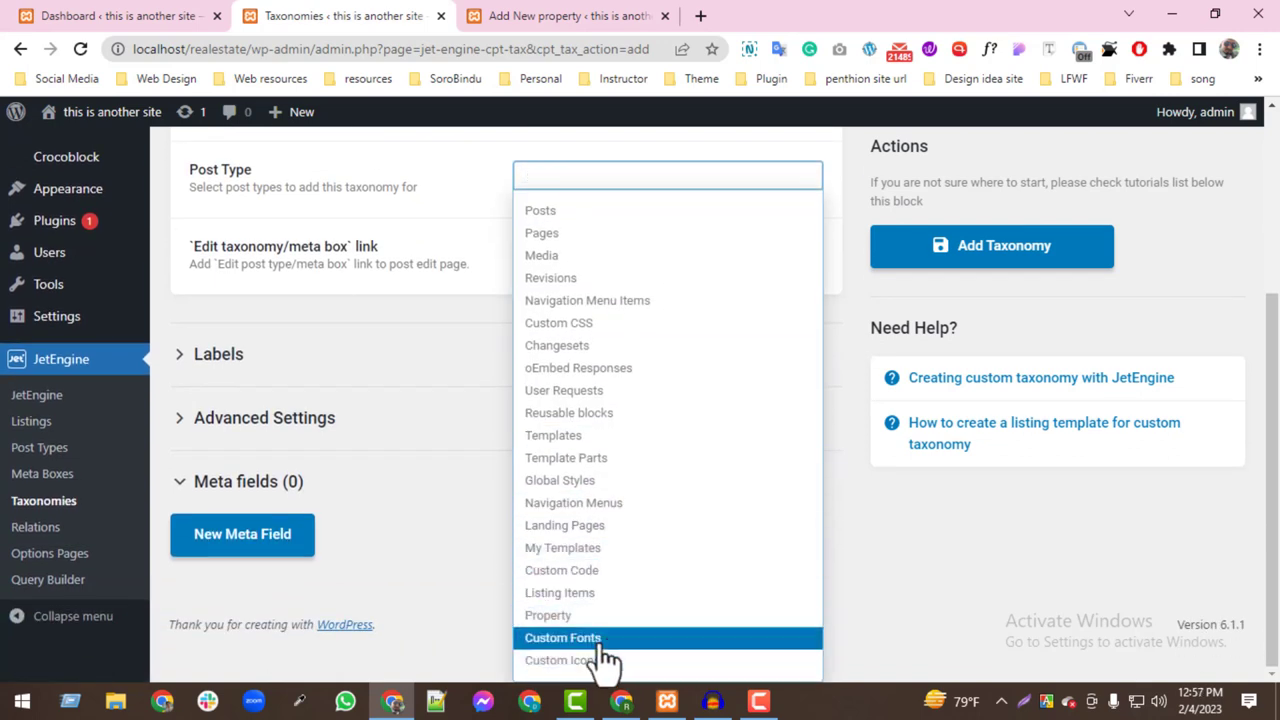
pyautogui.click(565, 615)
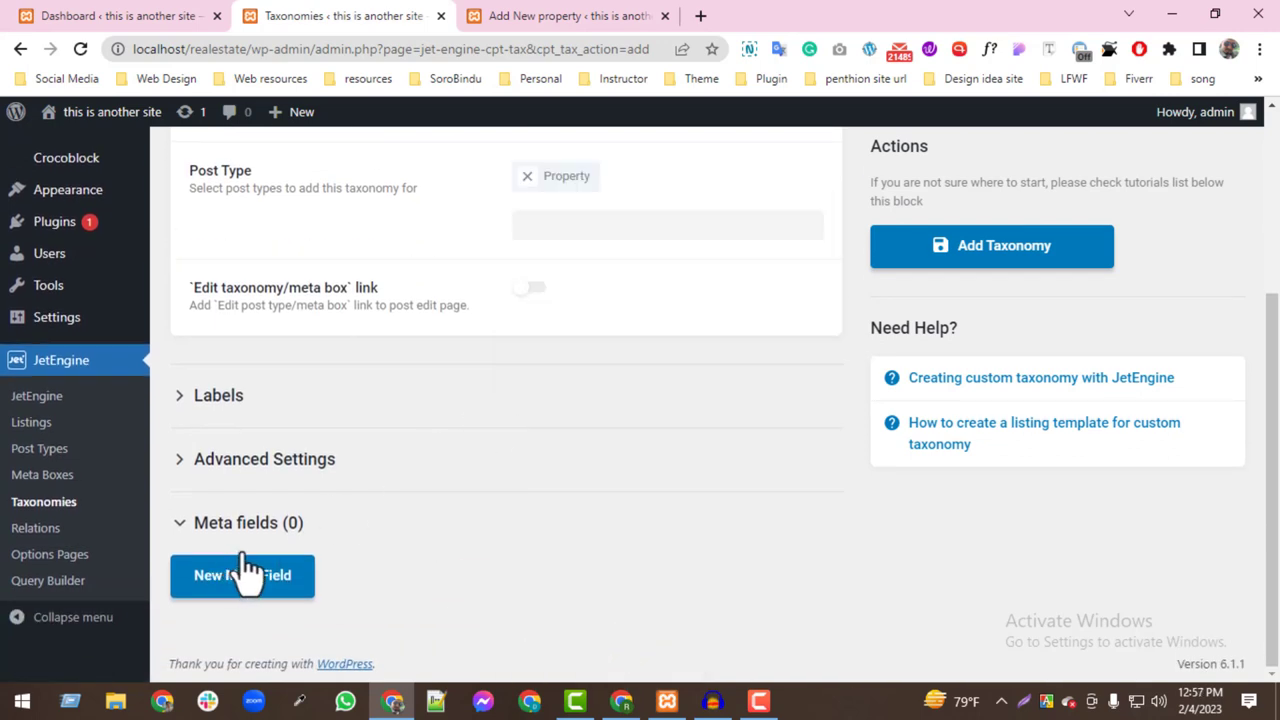
# - Expand the Labels section and fill the labels from Singular name through New item name with their default "Property tag" texts
pyautogui.click(230, 395)
pyautogui.click(632, 460)
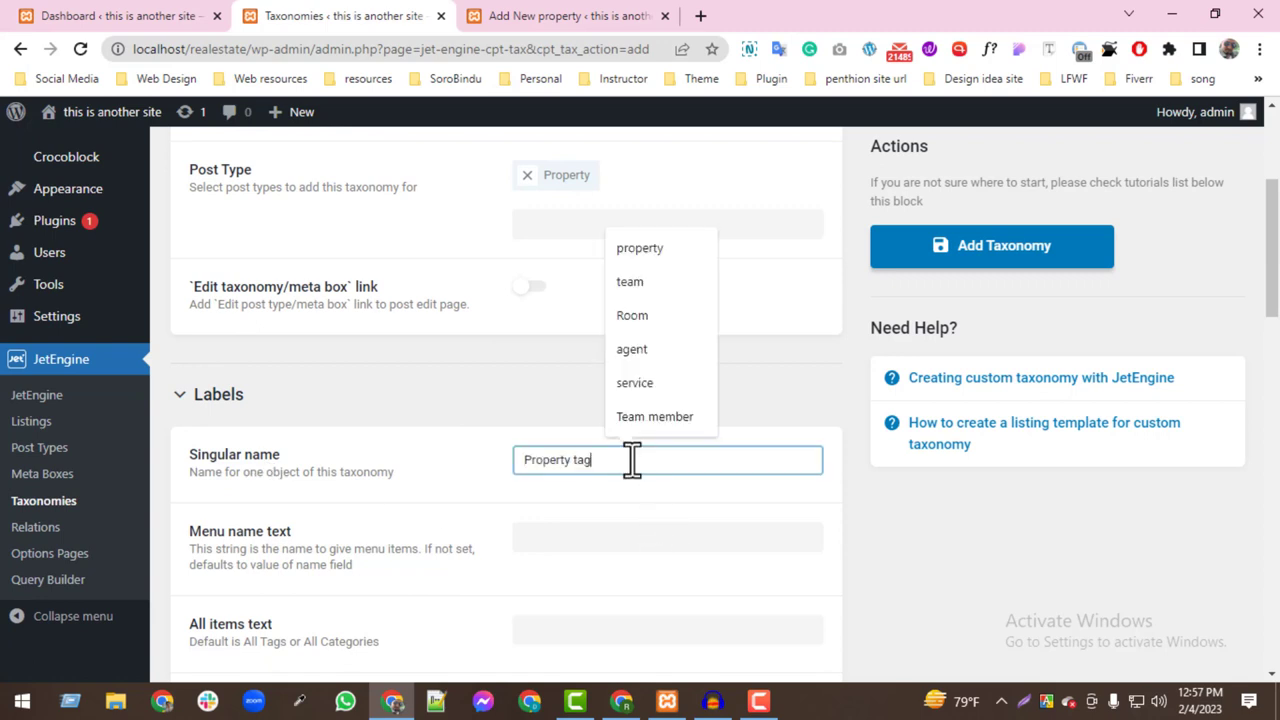
pyautogui.click(612, 540)
pyautogui.click(593, 627)
pyautogui.scroll(-3, 740, 594)
pyautogui.click(596, 428)
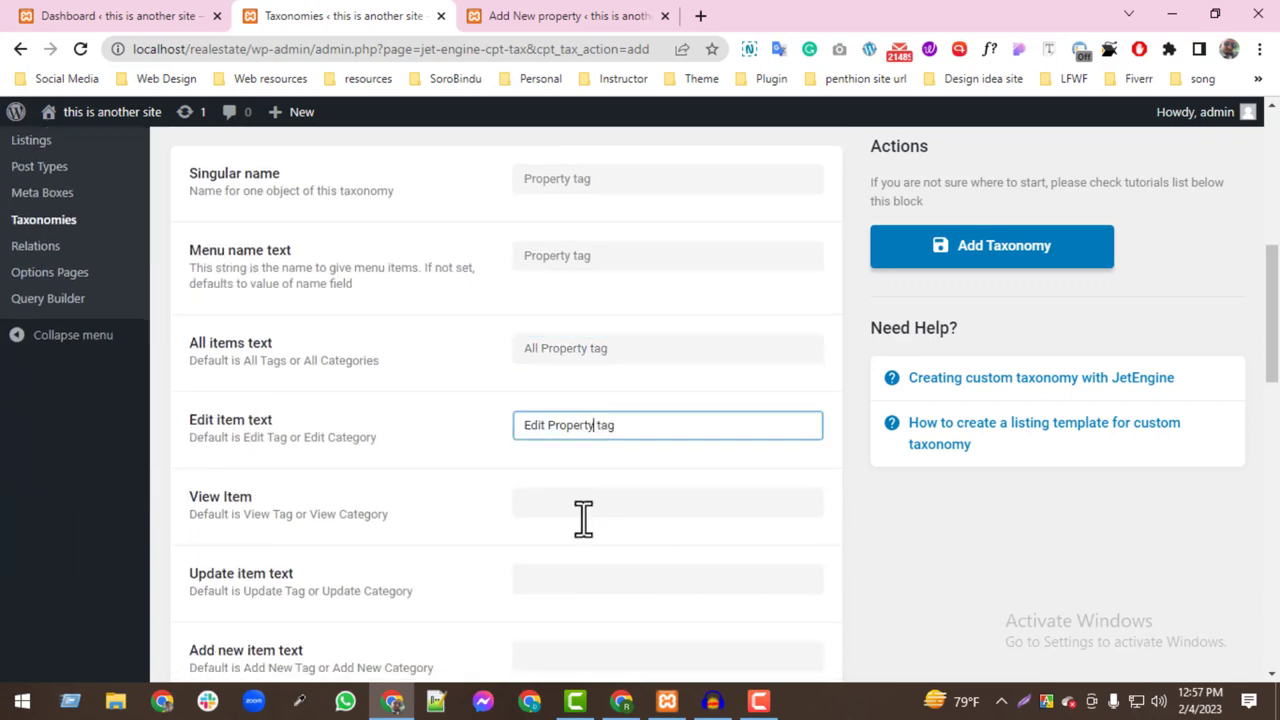
pyautogui.click(583, 517)
pyautogui.scroll(-3, 691, 546)
pyautogui.click(606, 300)
pyautogui.click(606, 371)
pyautogui.click(600, 451)
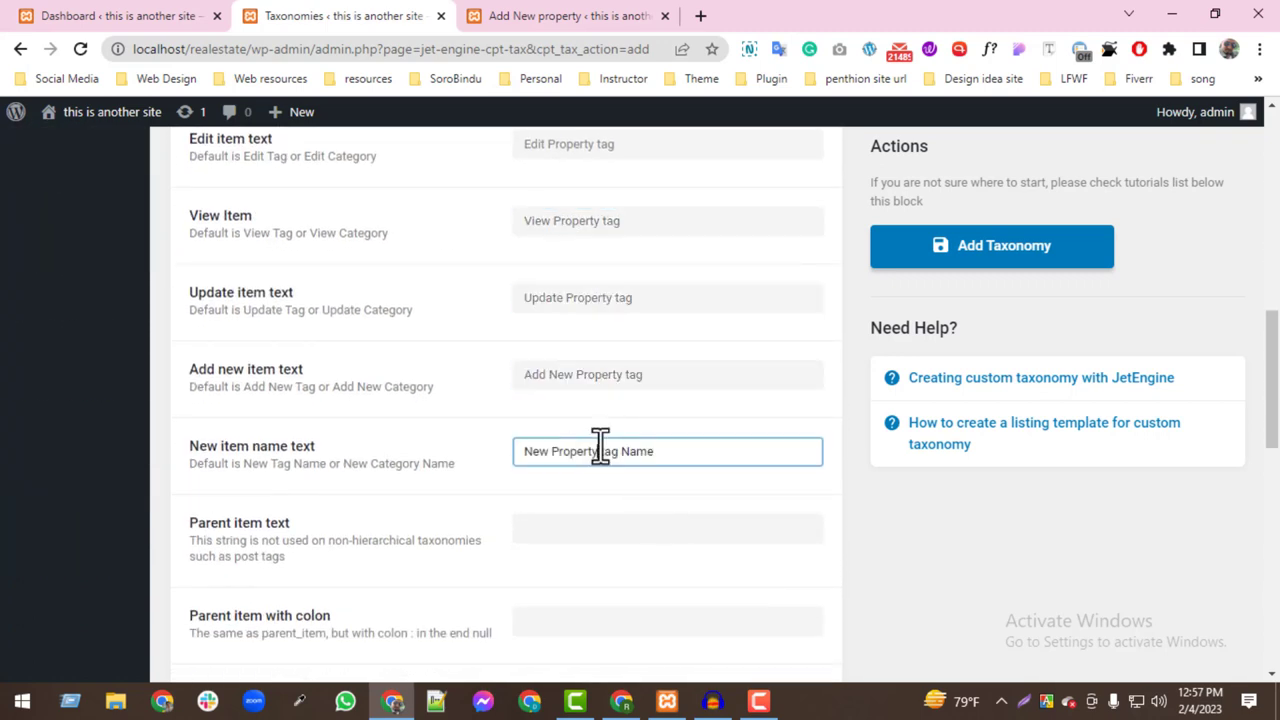
# - Fill the remaining labels, from Parent item through Back to items, with their default "Property tag" texts
pyautogui.click(592, 528)
pyautogui.scroll(-2, 640, 500)
pyautogui.click(611, 435)
pyautogui.click(612, 508)
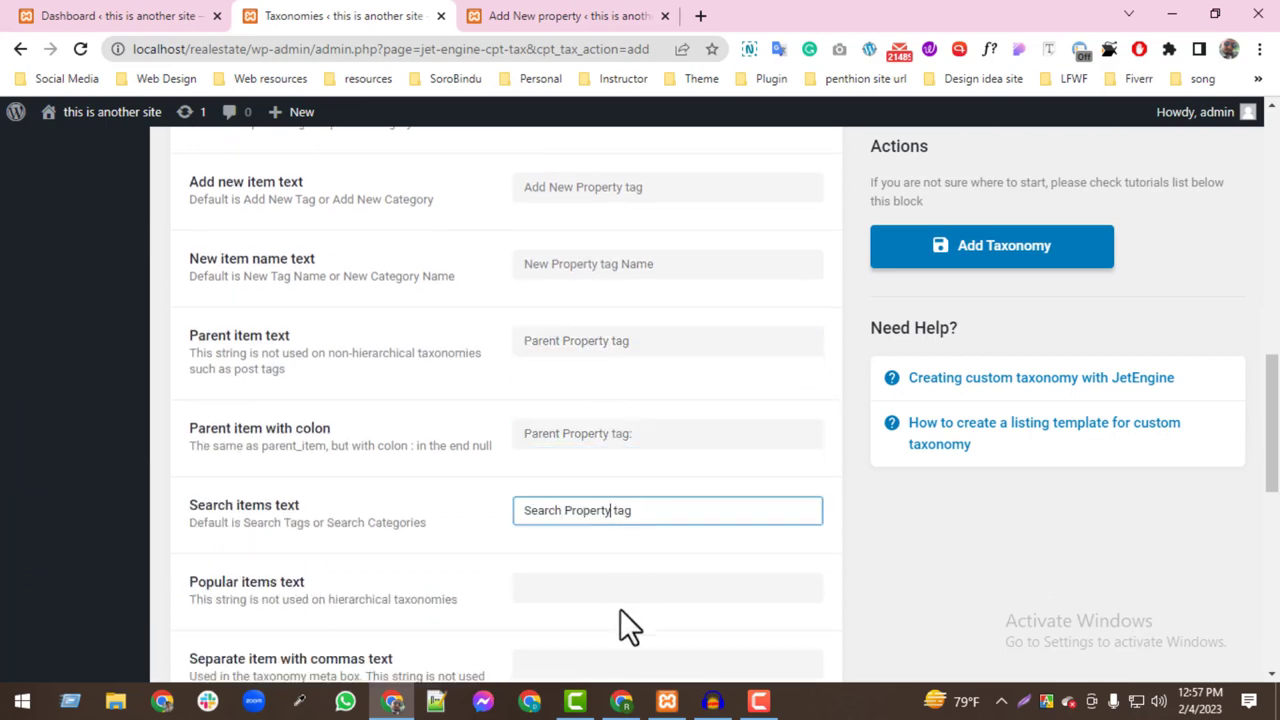
pyautogui.click(615, 588)
pyautogui.scroll(-3, 680, 500)
pyautogui.click(598, 290)
pyautogui.click(598, 382)
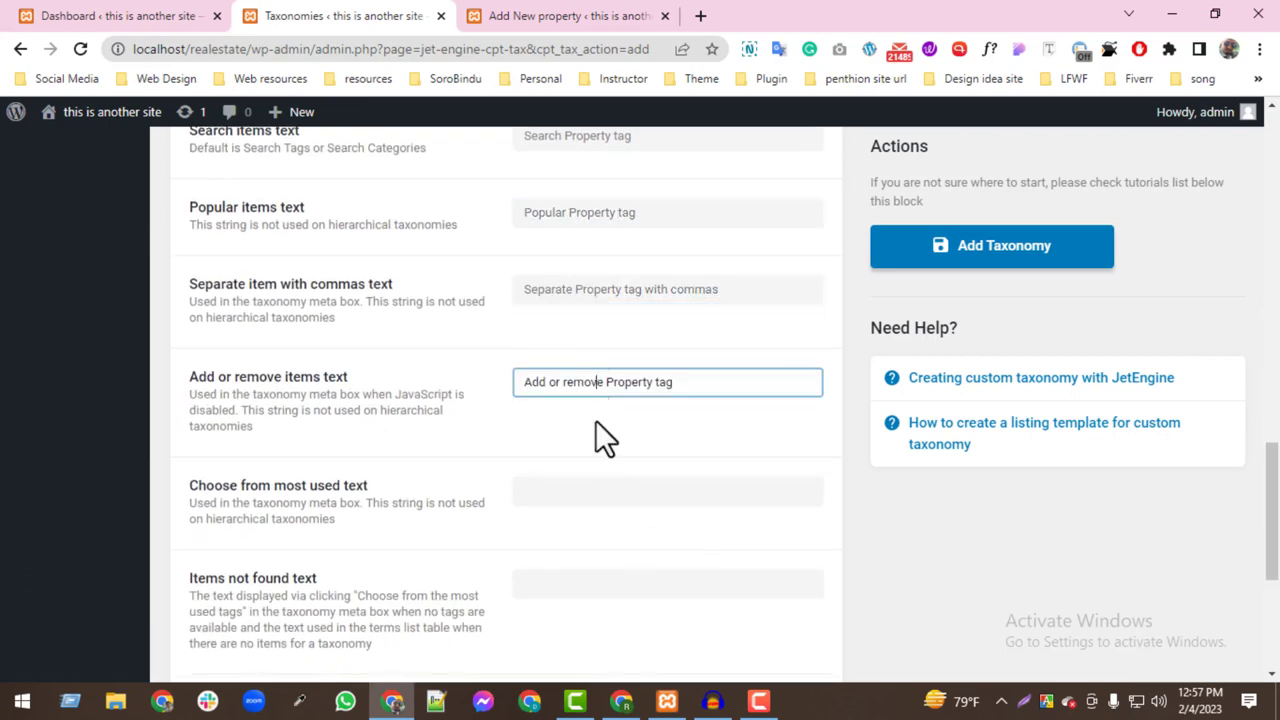
pyautogui.click(664, 490)
pyautogui.scroll(-2, 700, 540)
pyautogui.click(631, 400)
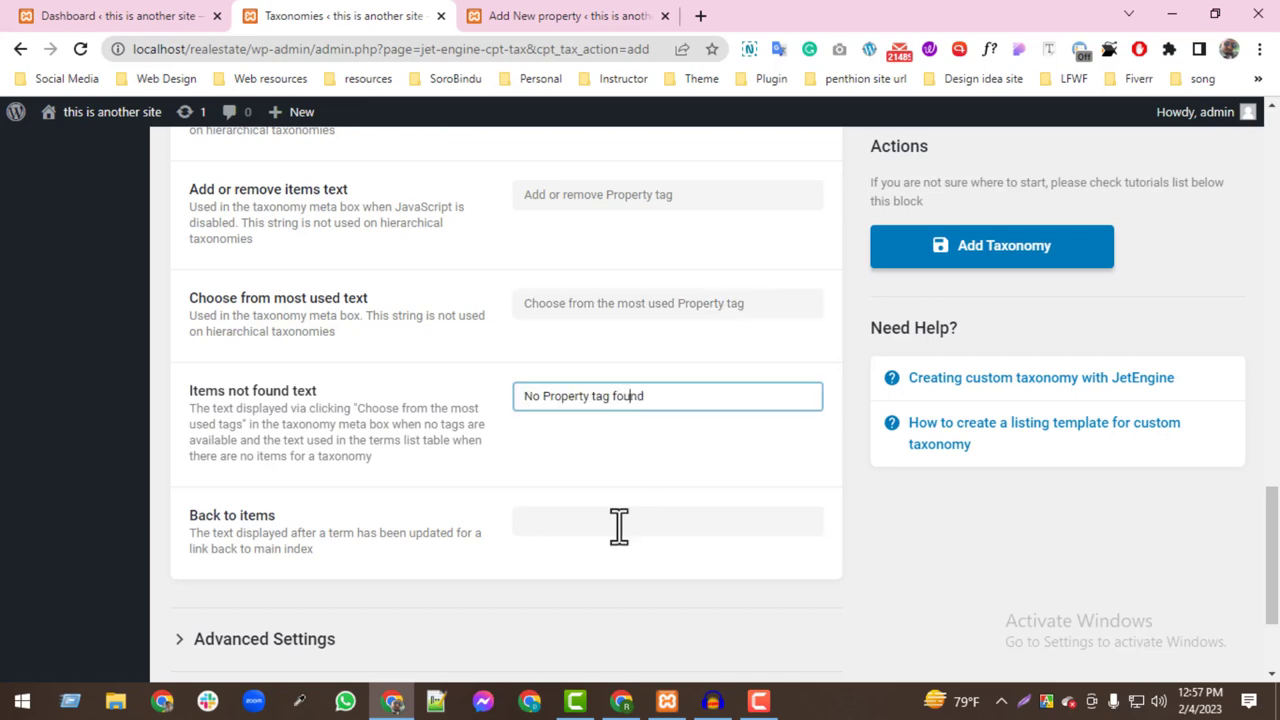
pyautogui.click(619, 527)
# - Review the Advanced Settings, leave Hierarchical off, and add the Property tag taxonomy
pyautogui.scroll(-2, 300, 510)
pyautogui.click(286, 486)
pyautogui.scroll(-5, 530, 495)
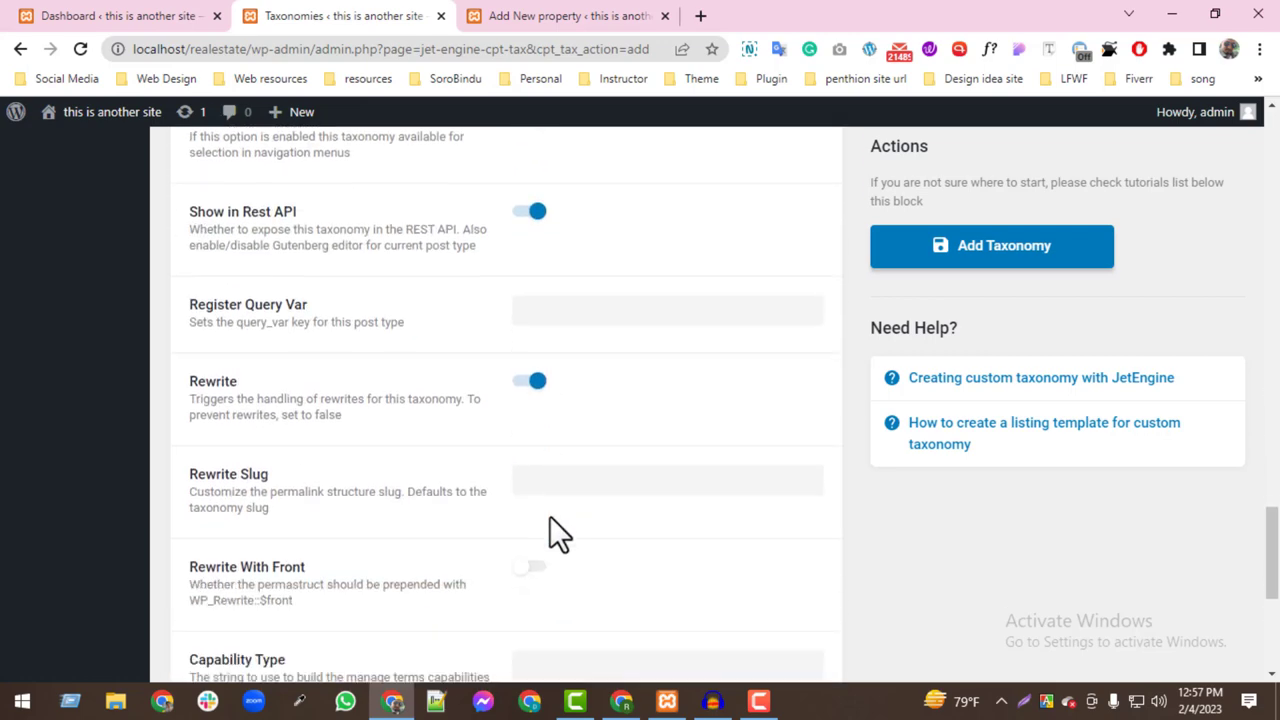
pyautogui.scroll(-4, 277, 520)
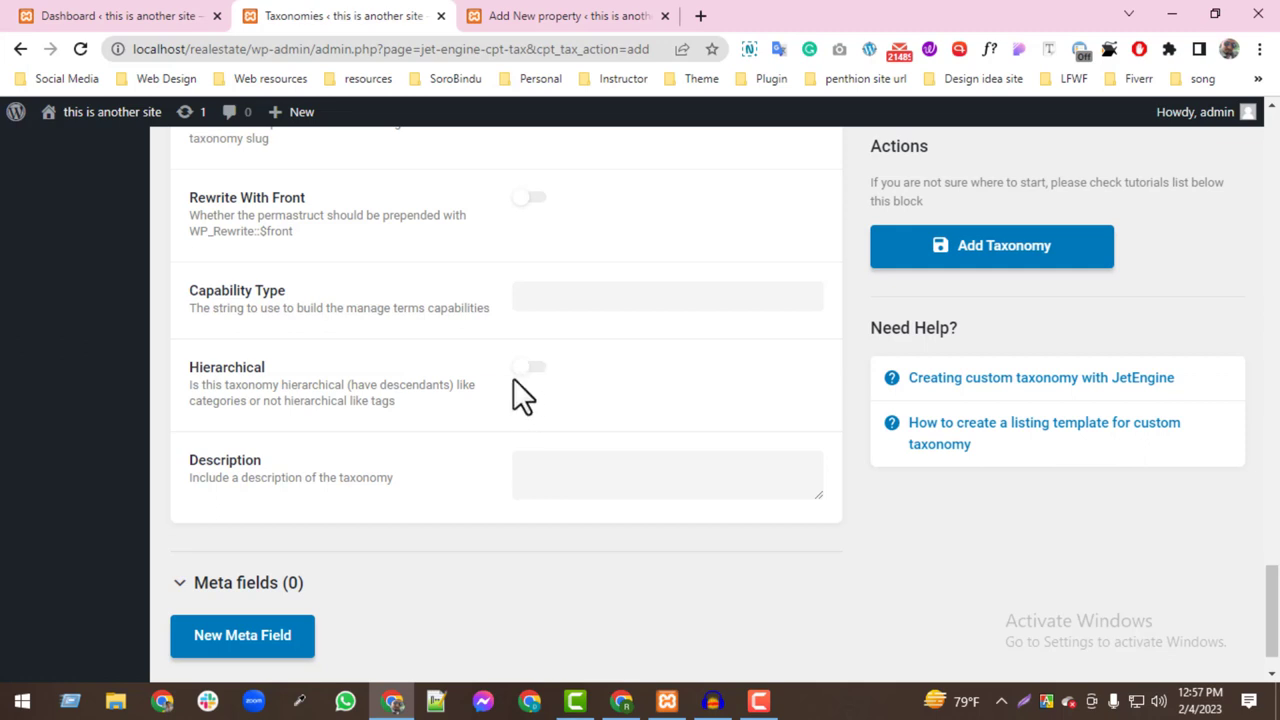
pyautogui.click(1055, 256)
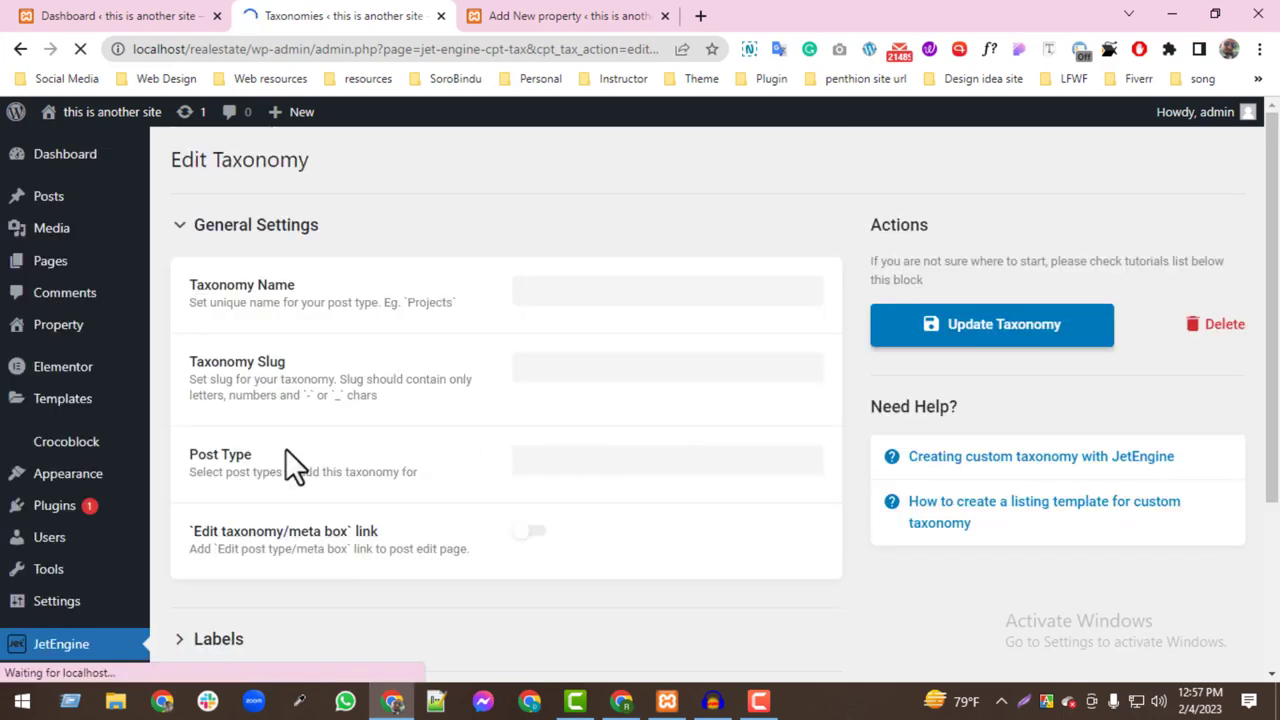
# - Open the Property tag terms page and add the terms "property" and "listing"
pyautogui.moveTo(57, 330)
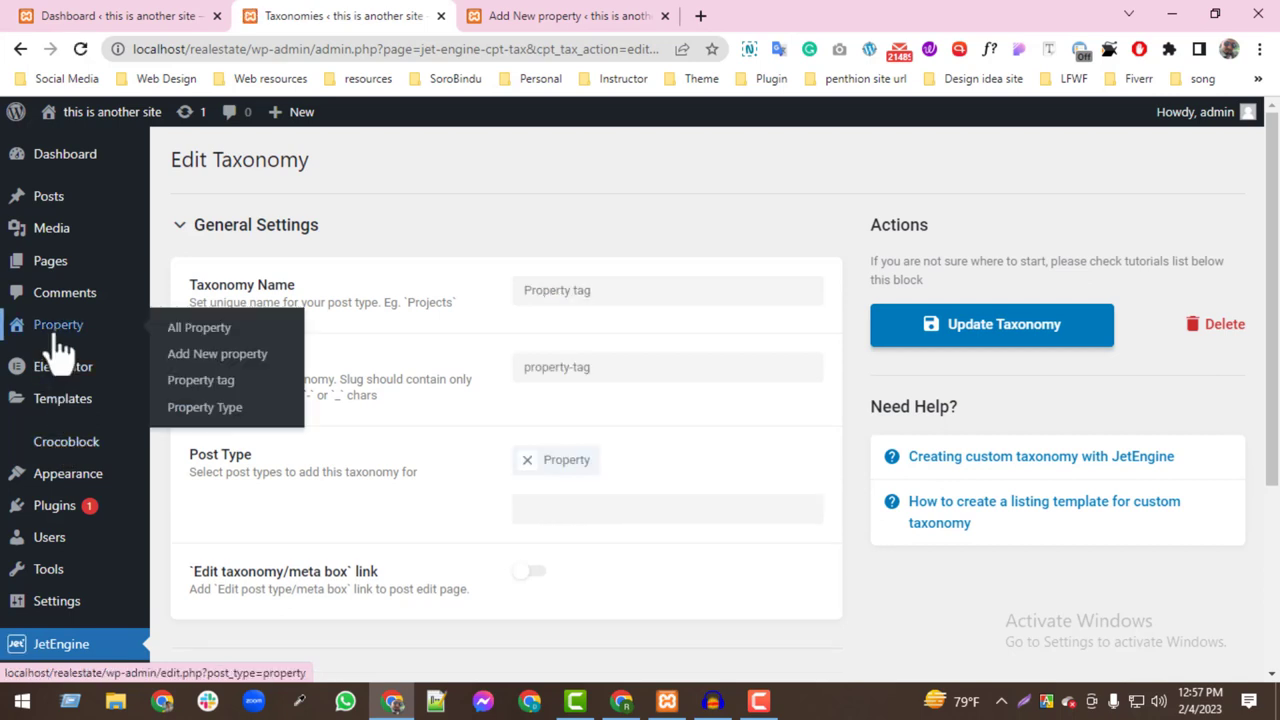
pyautogui.click(222, 386)
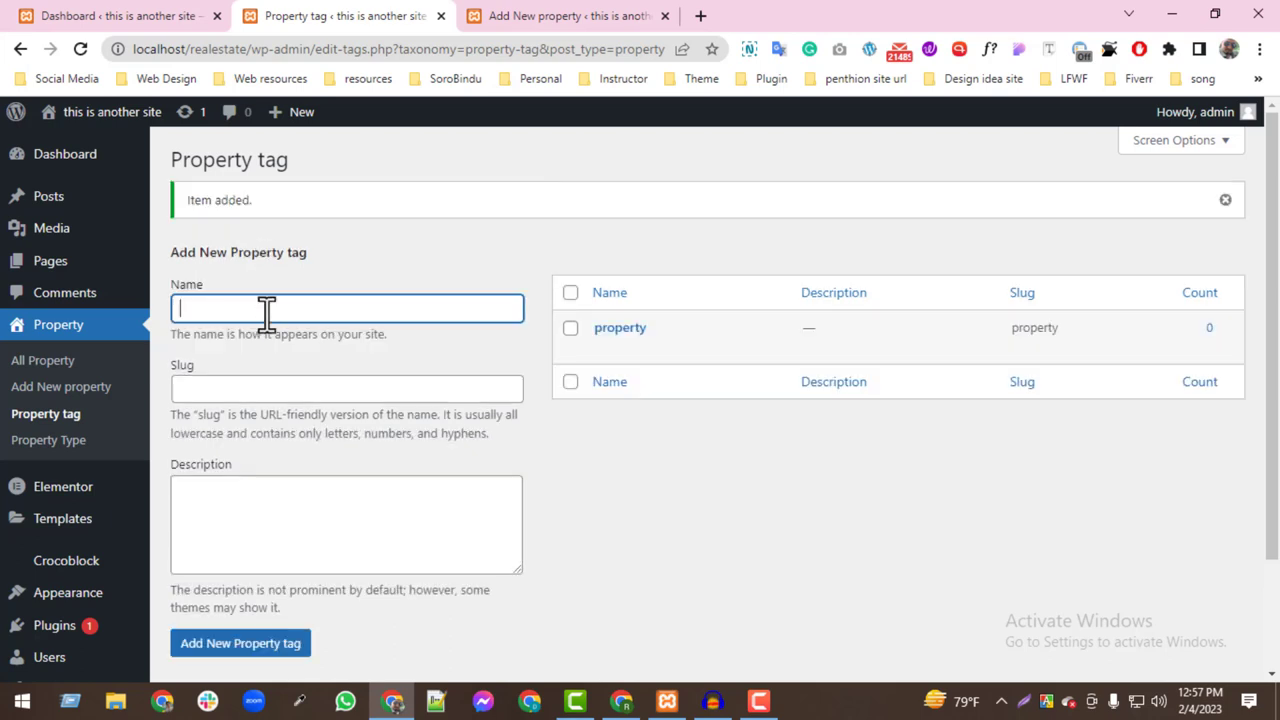
pyautogui.write('listing')
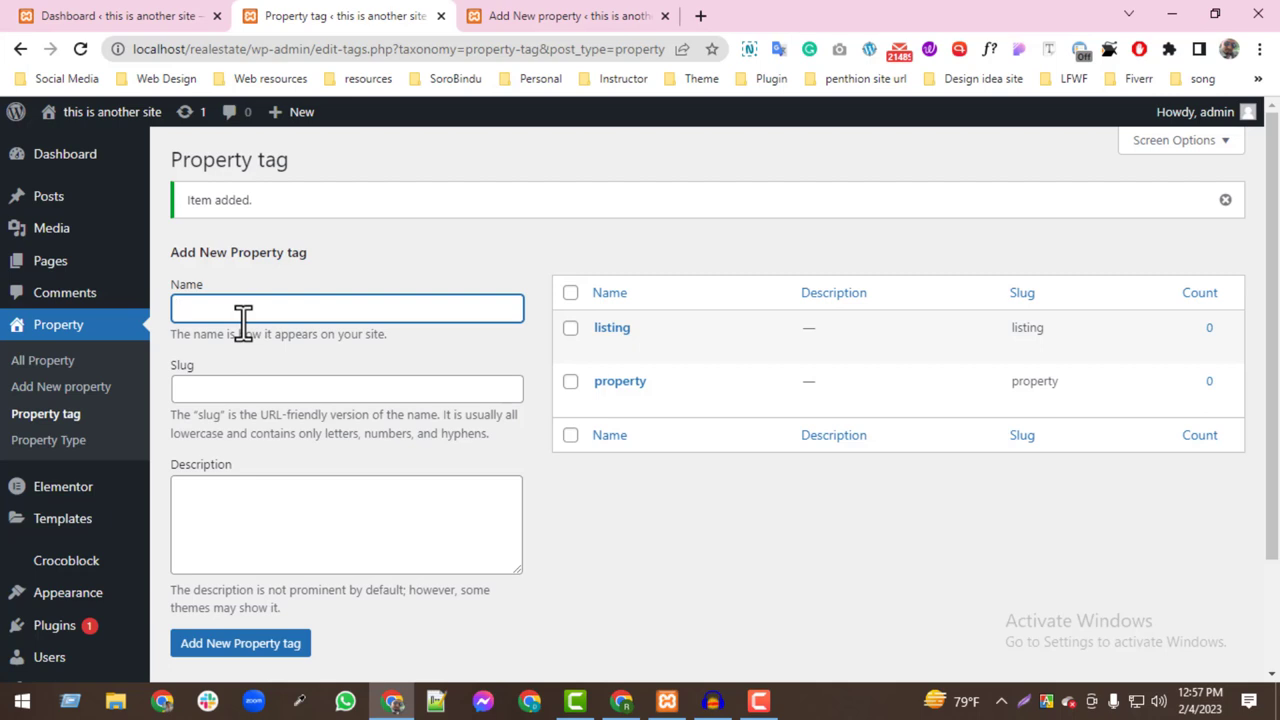
# - Open the form for a new property and look at its Property tag box
pyautogui.click(60, 388)
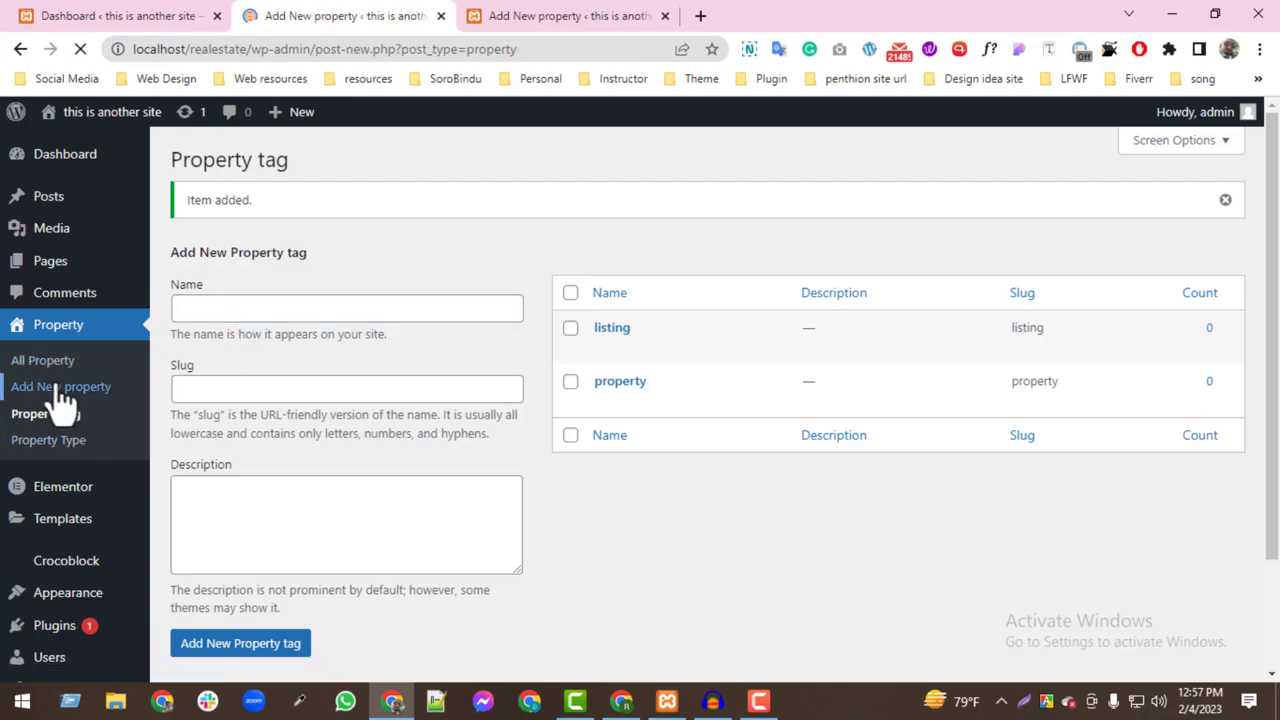
pyautogui.scroll(-1, 1100, 480)
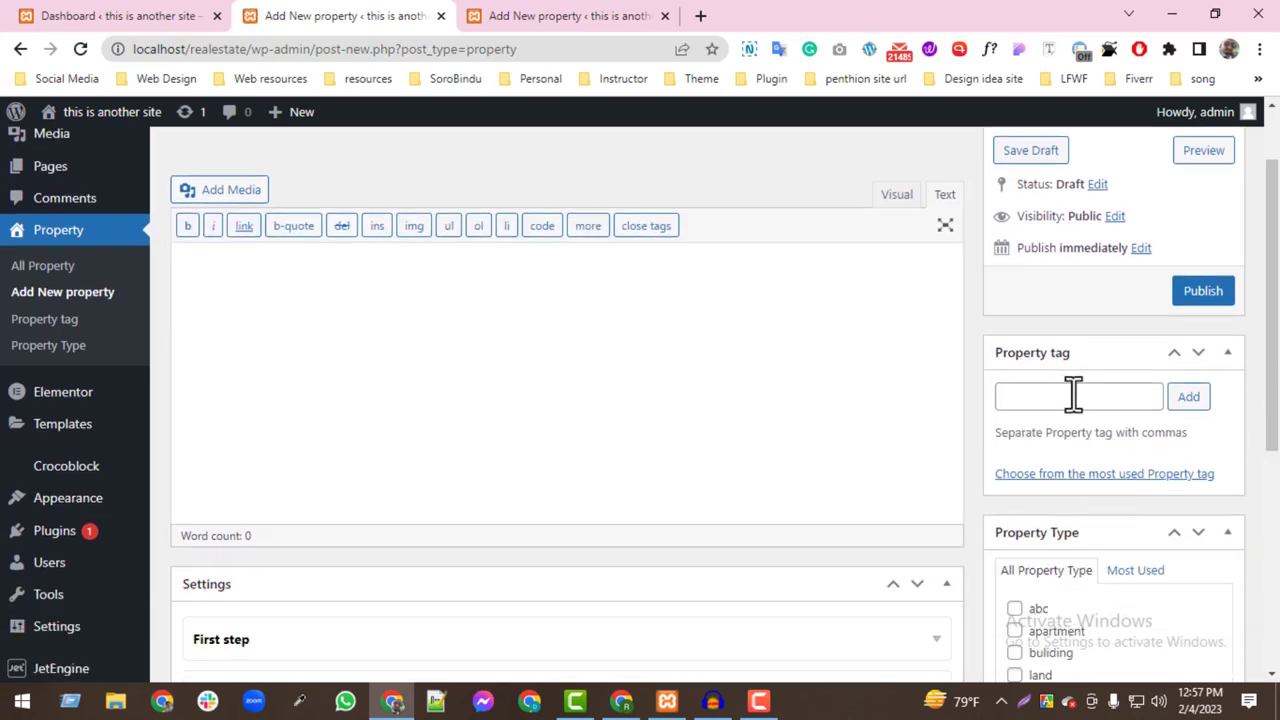
pyautogui.scroll(1, 65, 170)
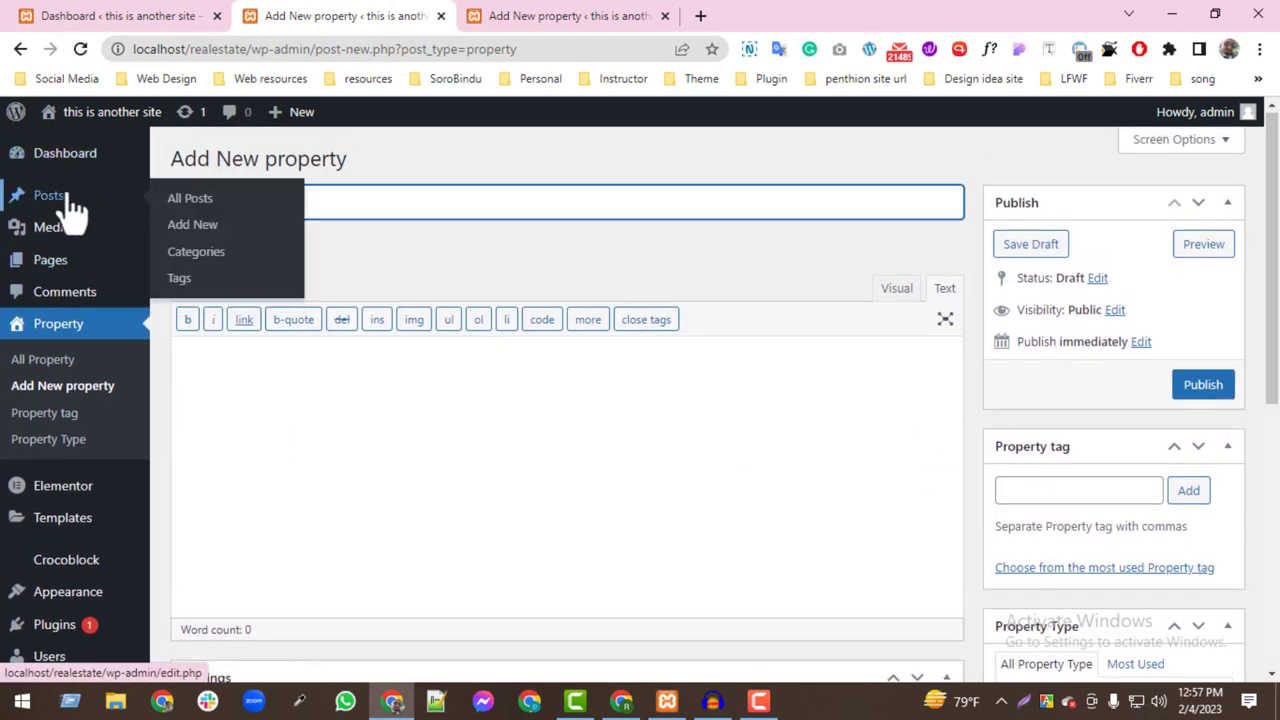
# - Open the regular posts' Tags page and new post form in separate tabs, and compare their Tags box with the Property tag box
pyautogui.middleClick(185, 252)
pyautogui.click(512, 17)
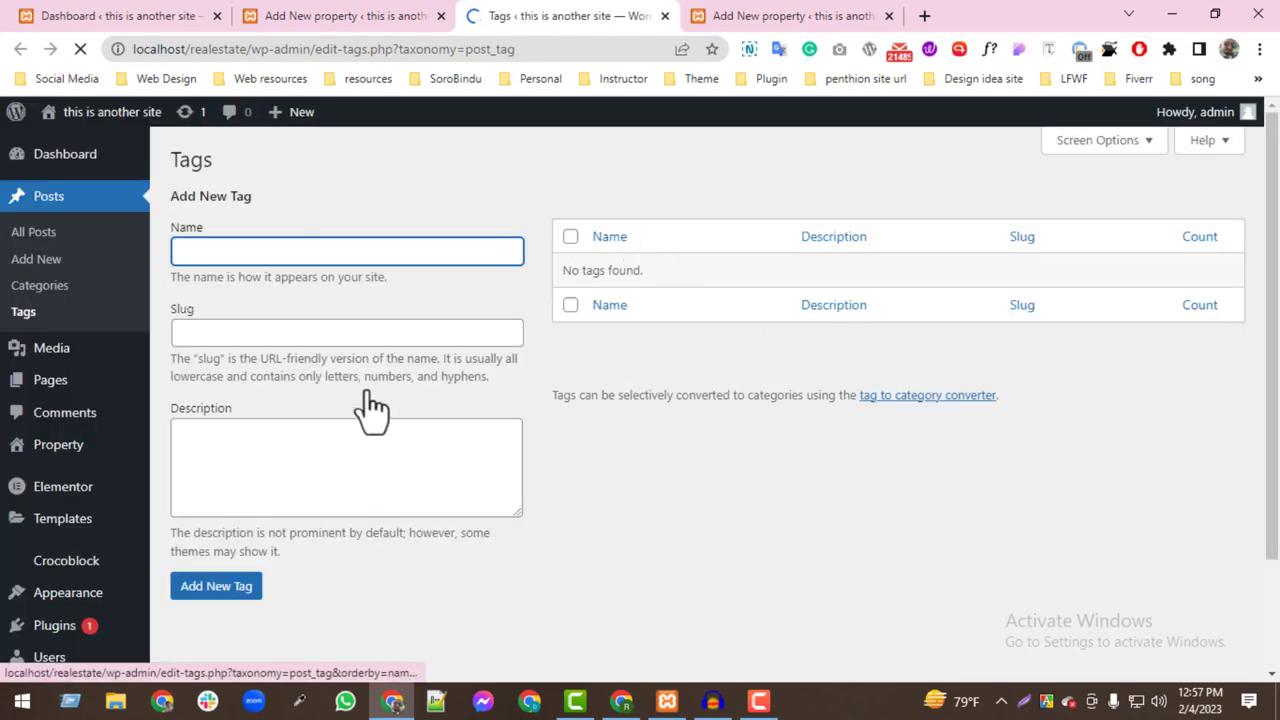
pyautogui.middleClick(36, 262)
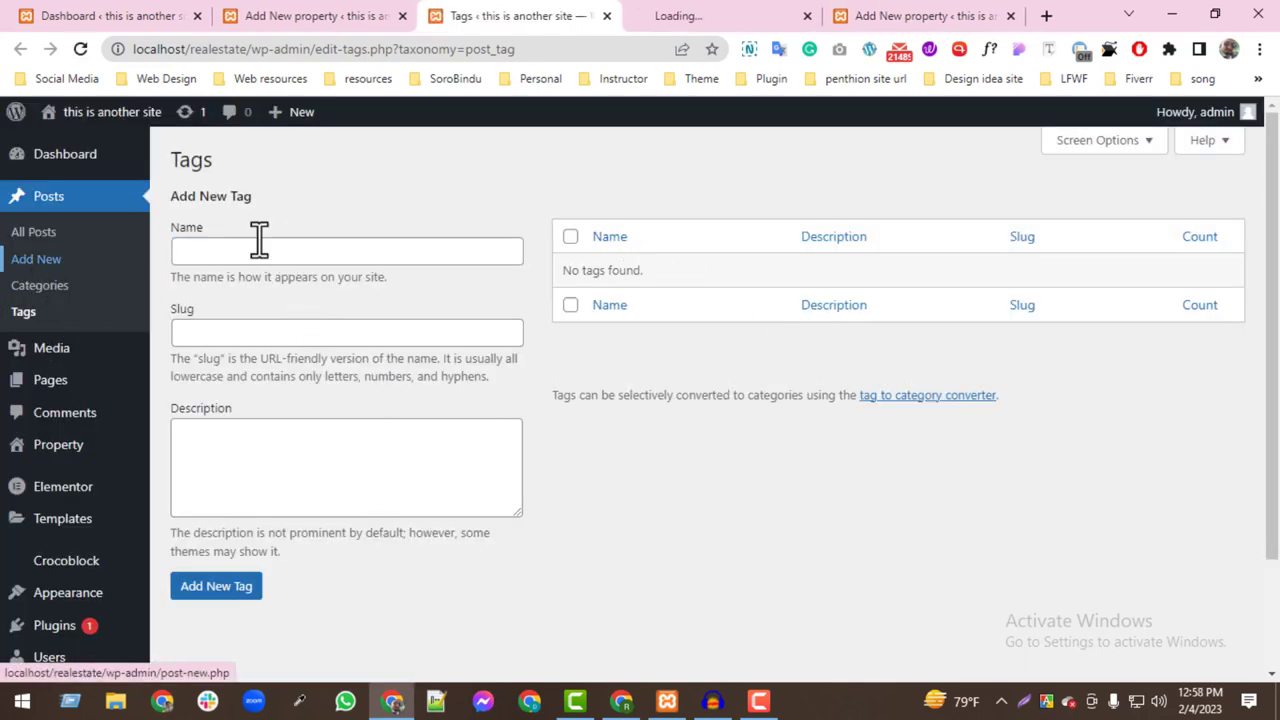
pyautogui.click(649, 24)
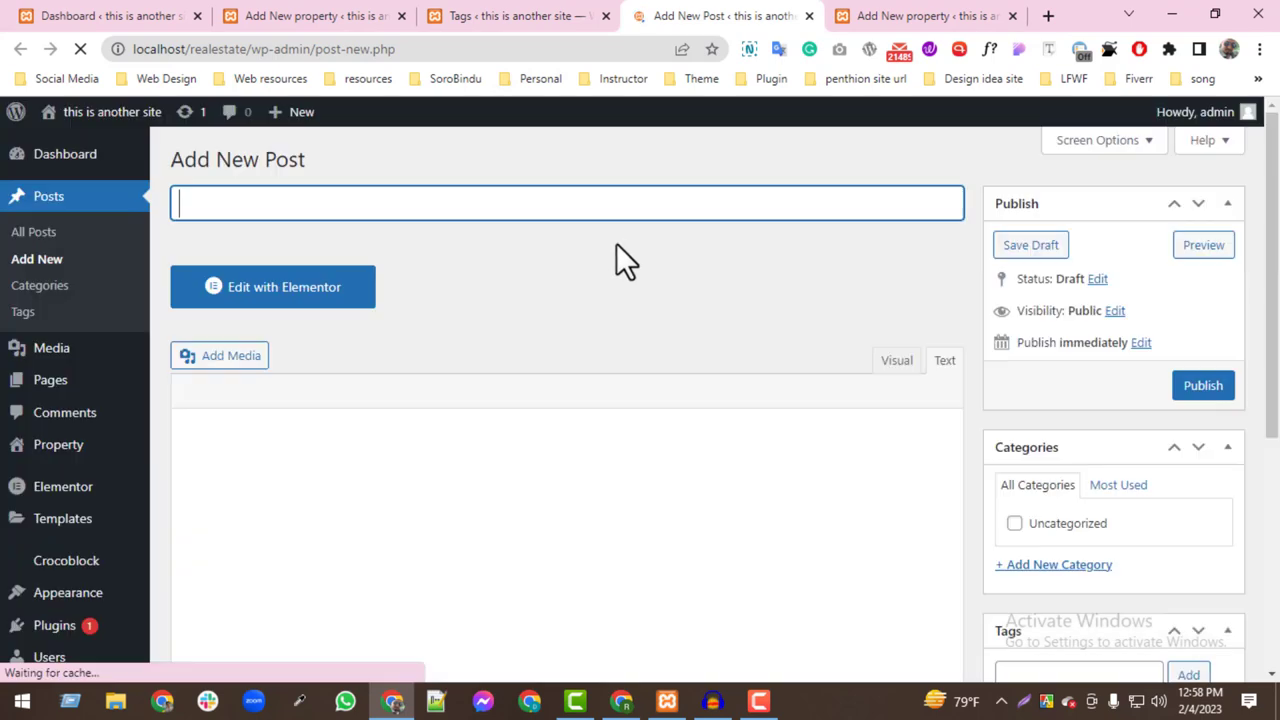
pyautogui.scroll(-2, 1137, 583)
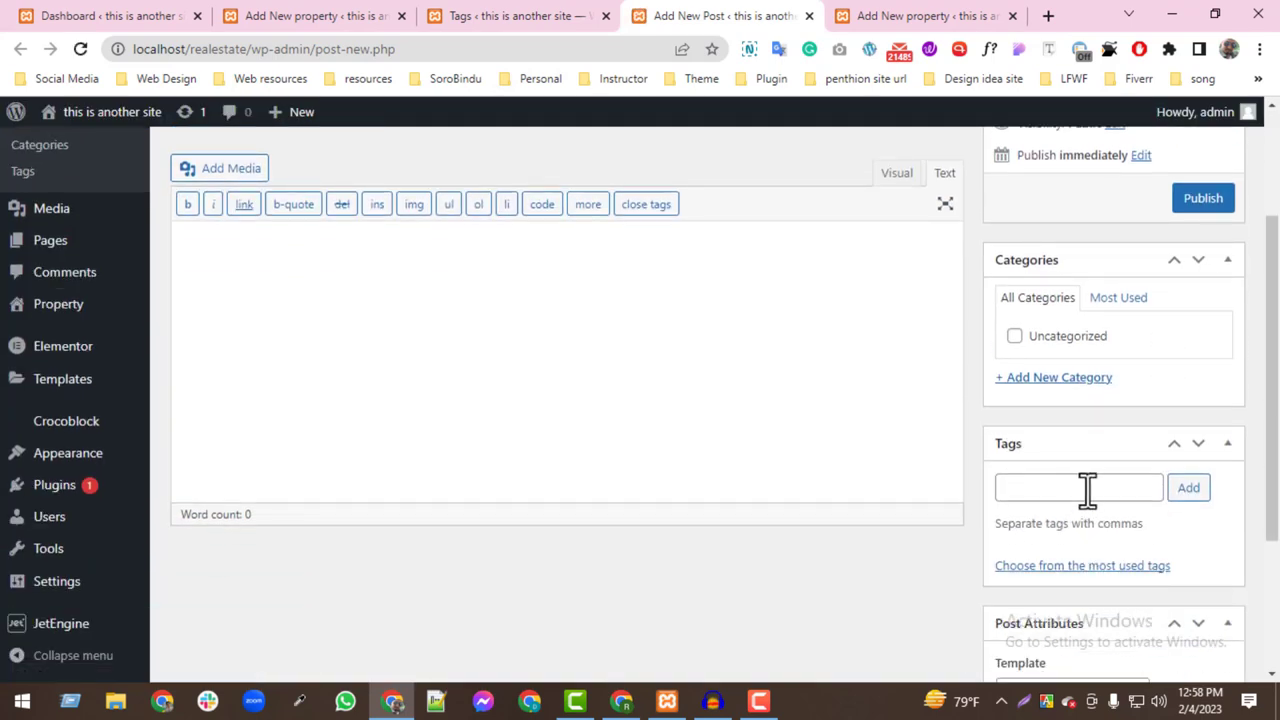
pyautogui.click(332, 19)
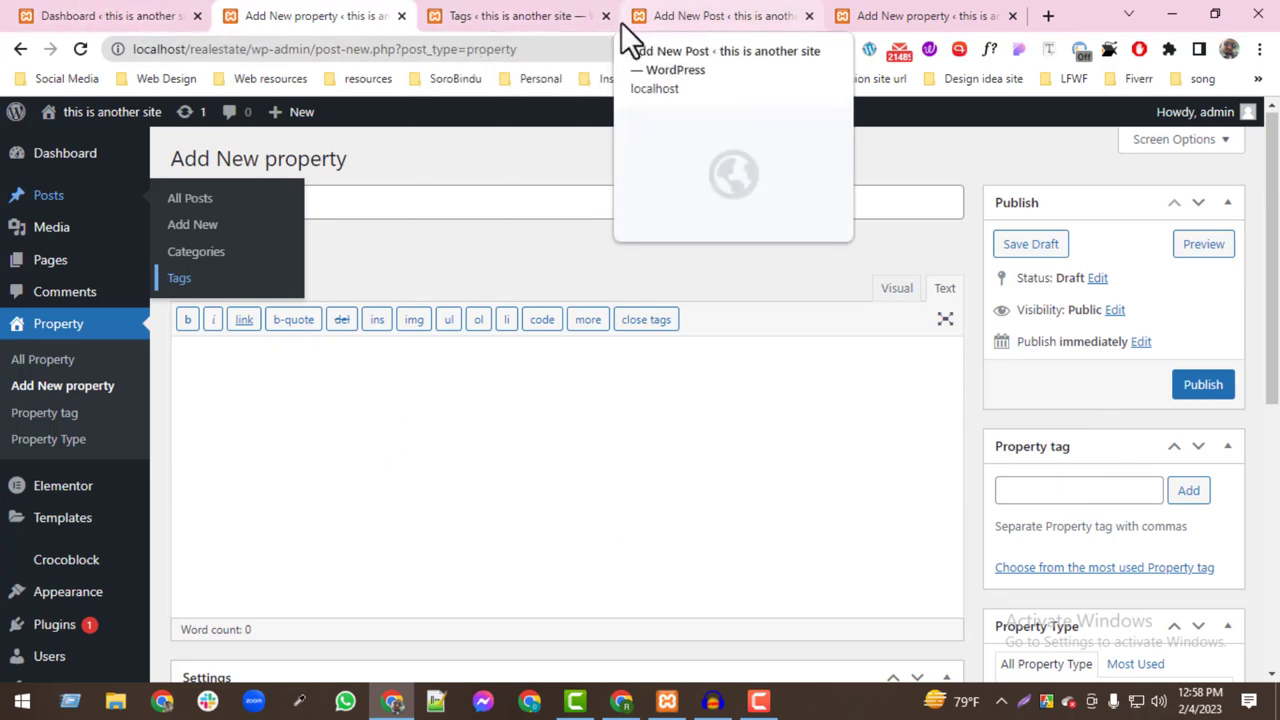
pyautogui.scroll(-1, 1078, 546)
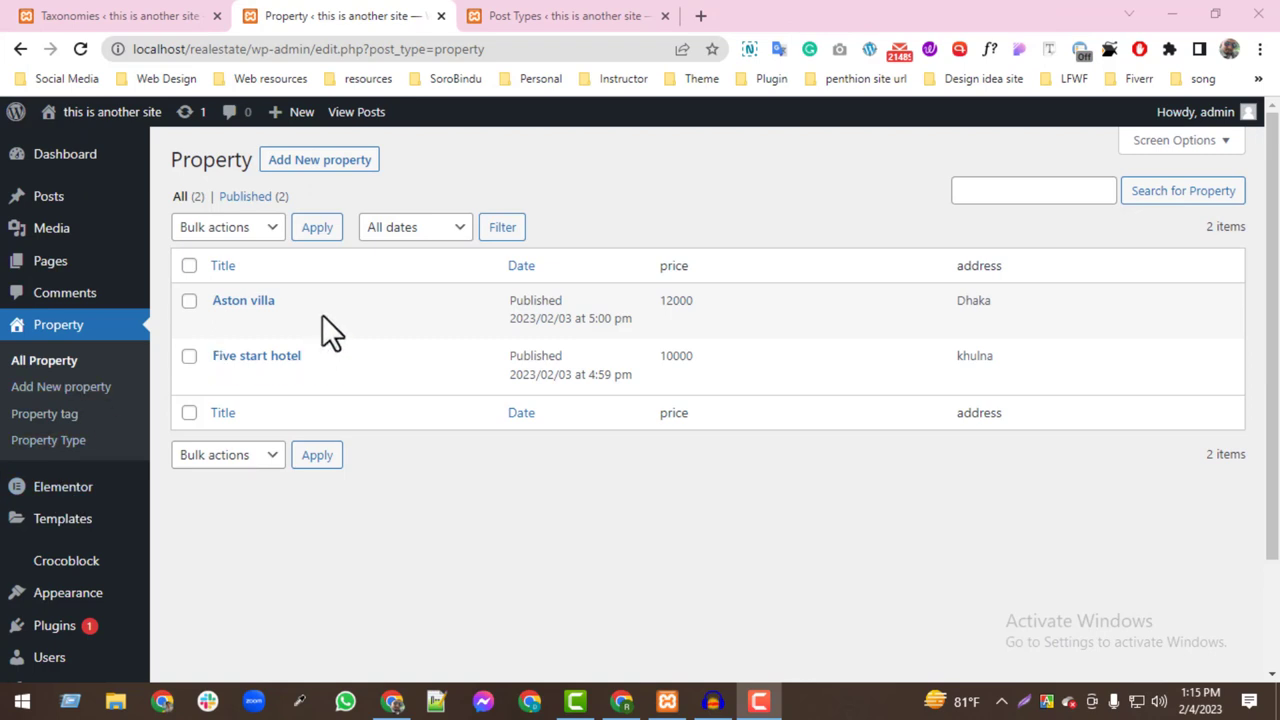
# - Open the Aston villa property for editing, check its Property Type selection, and return to the property list
pyautogui.moveTo(284, 368)
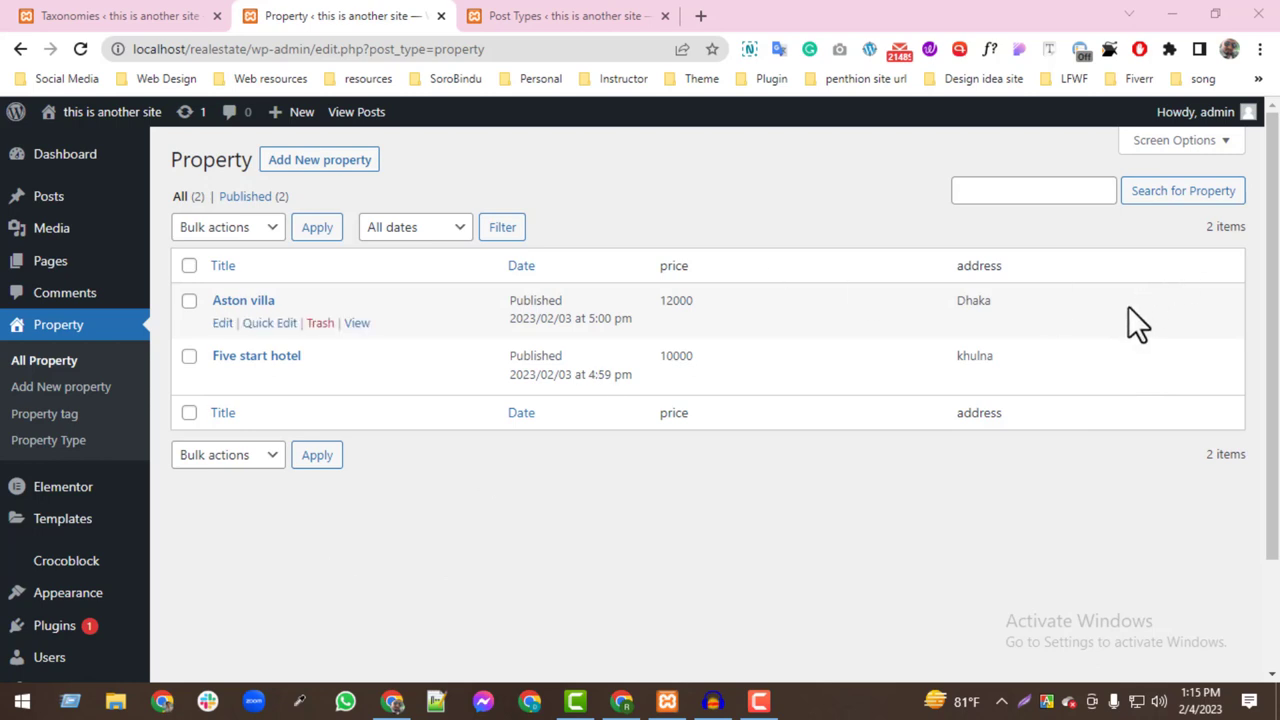
pyautogui.click(224, 326)
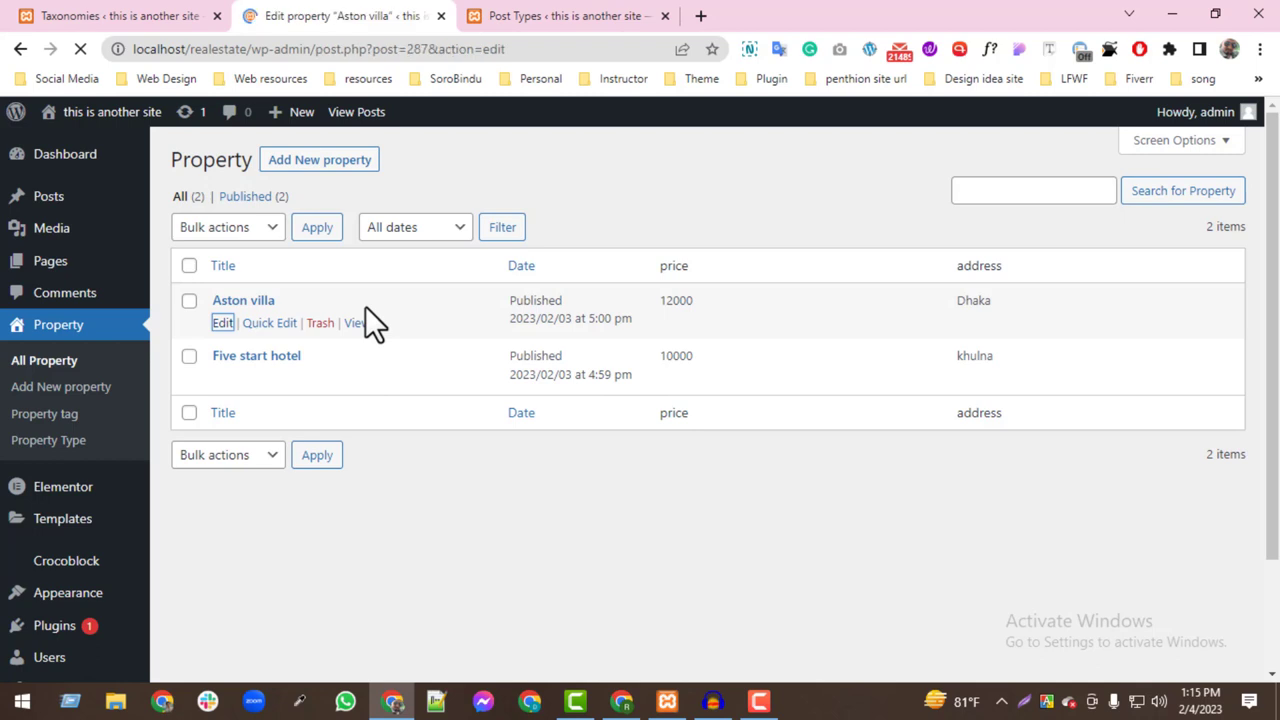
pyautogui.scroll(-2, 1155, 630)
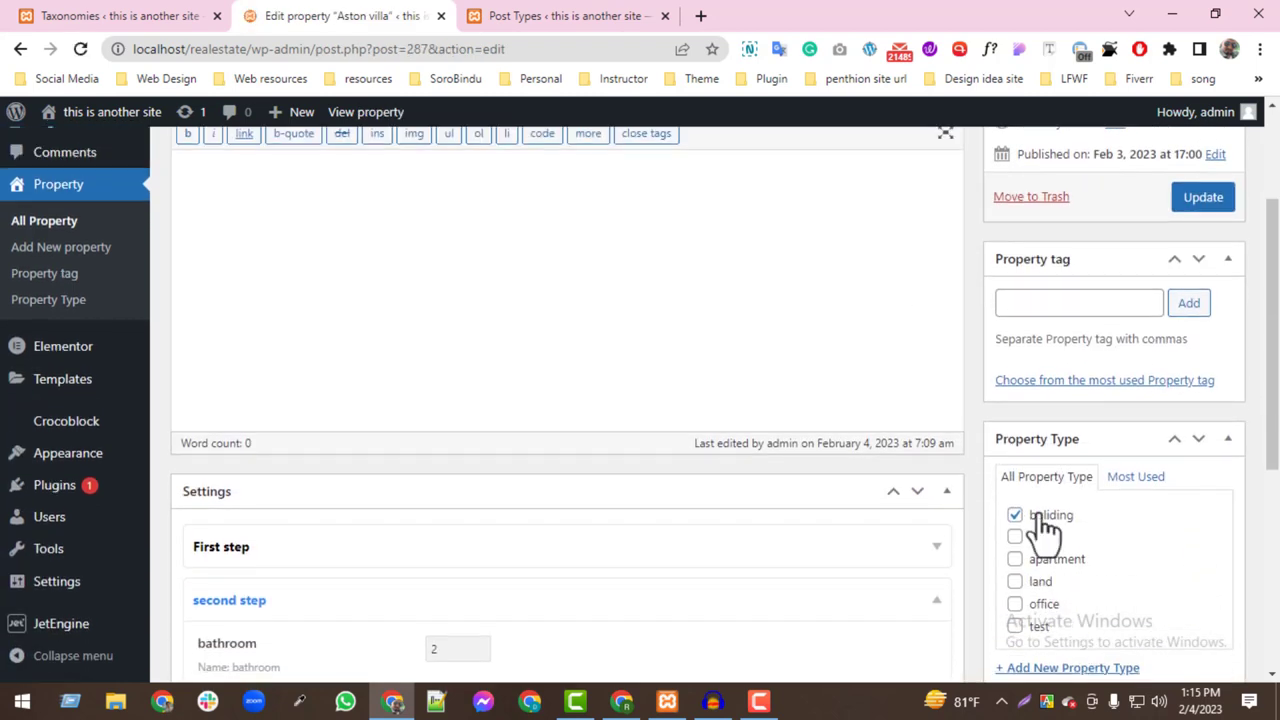
pyautogui.scroll(2, 523, 371)
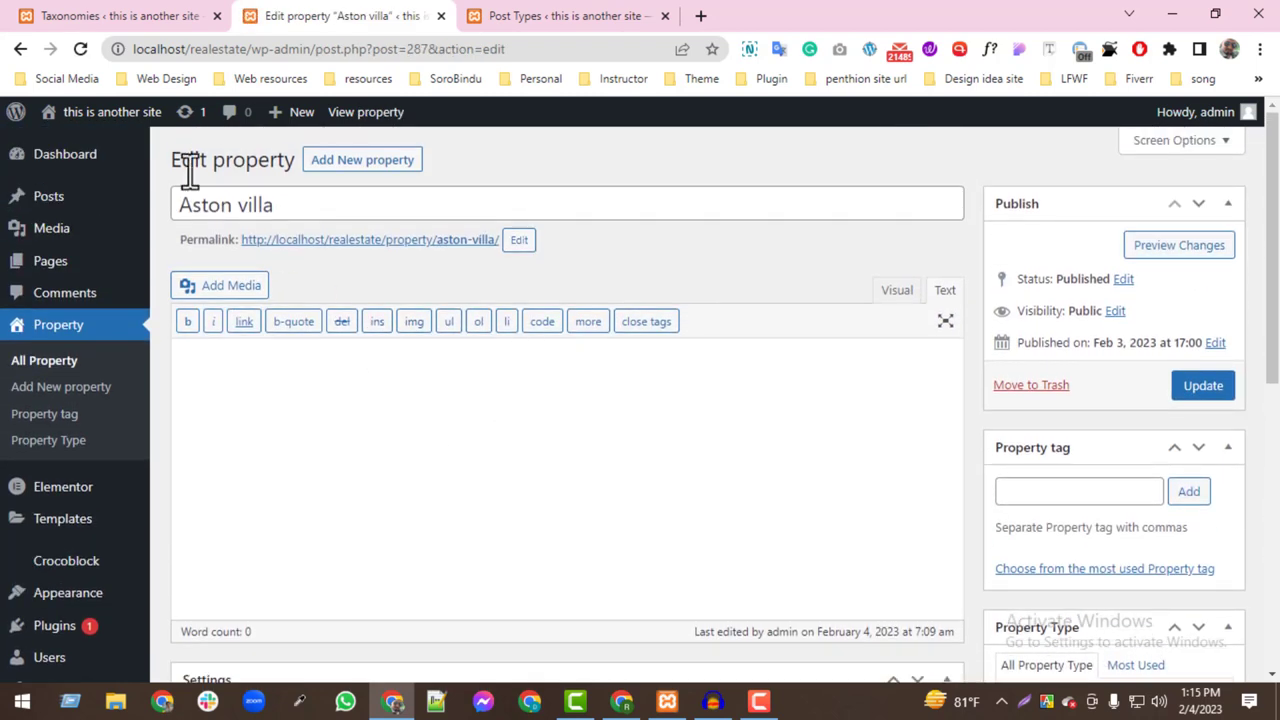
pyautogui.click(20, 49)
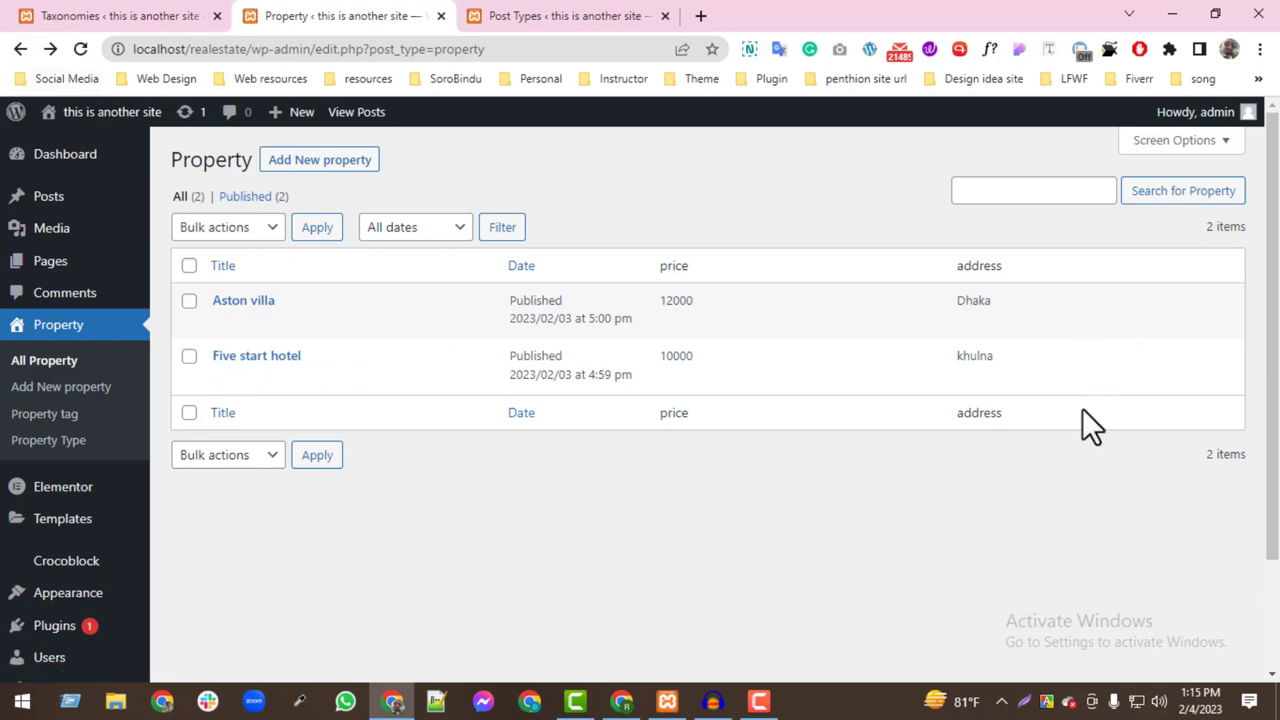
# - Review the Property post type's meta fields and admin columns, comparing them with the columns shown in the property list
pyautogui.click(571, 15)
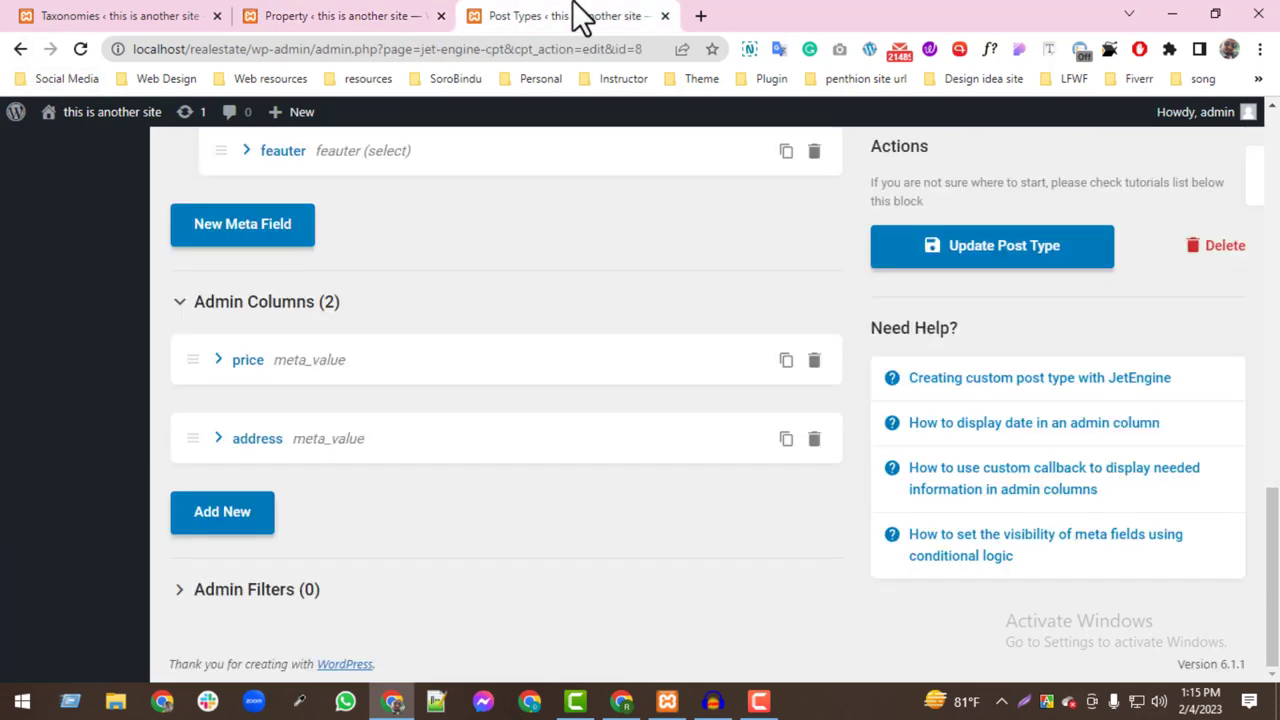
pyautogui.scroll(15, 520, 340)
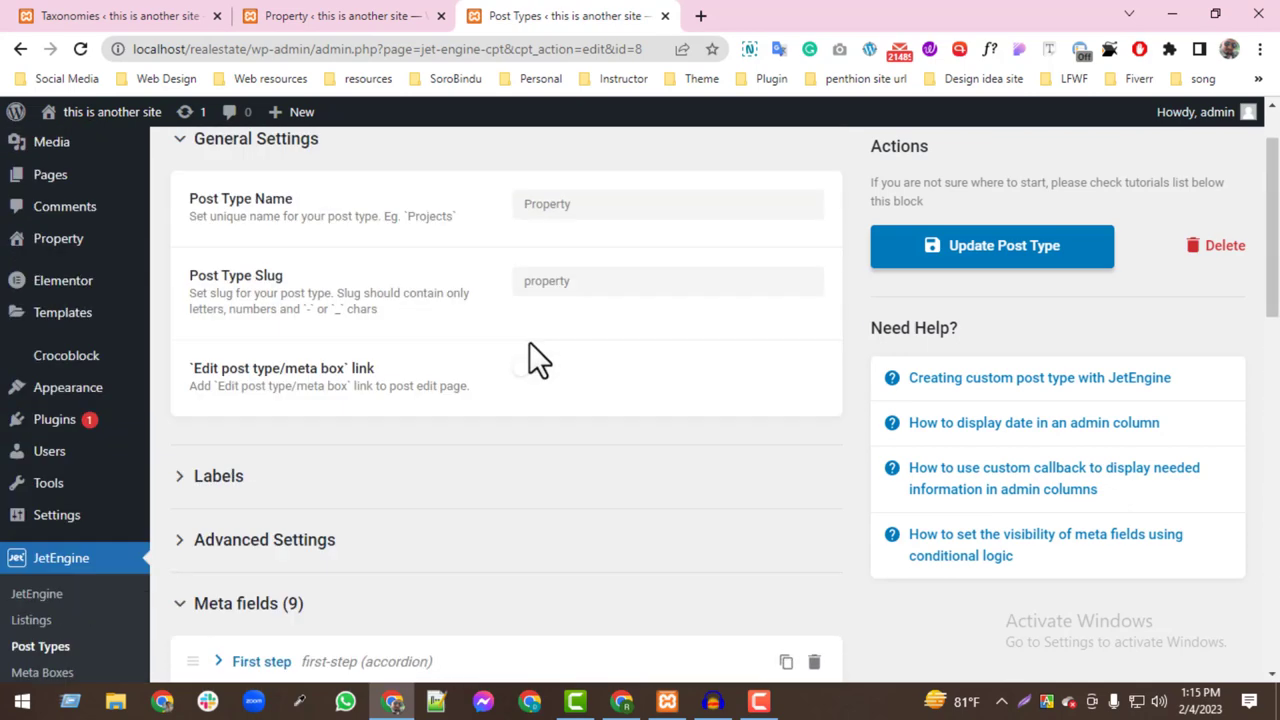
pyautogui.scroll(-2, 150, 540)
pyautogui.scroll(2, 465, 465)
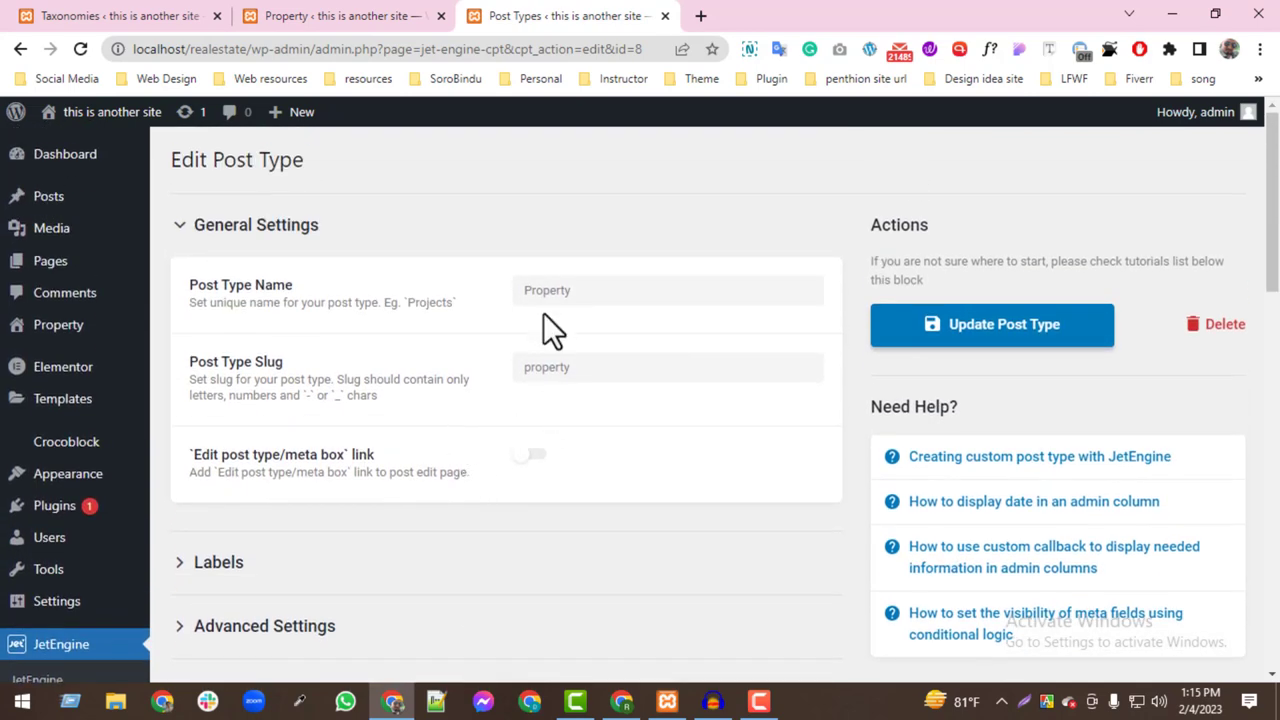
pyautogui.scroll(-8, 520, 437)
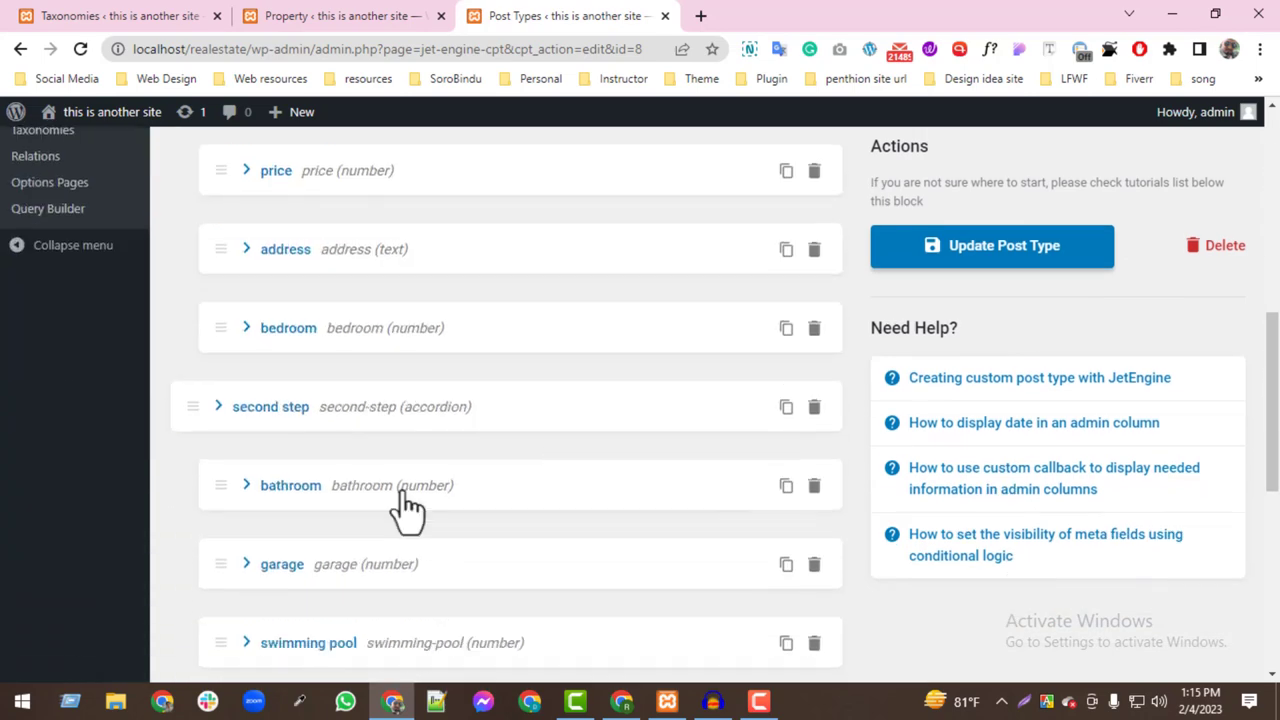
pyautogui.scroll(-5, 402, 492)
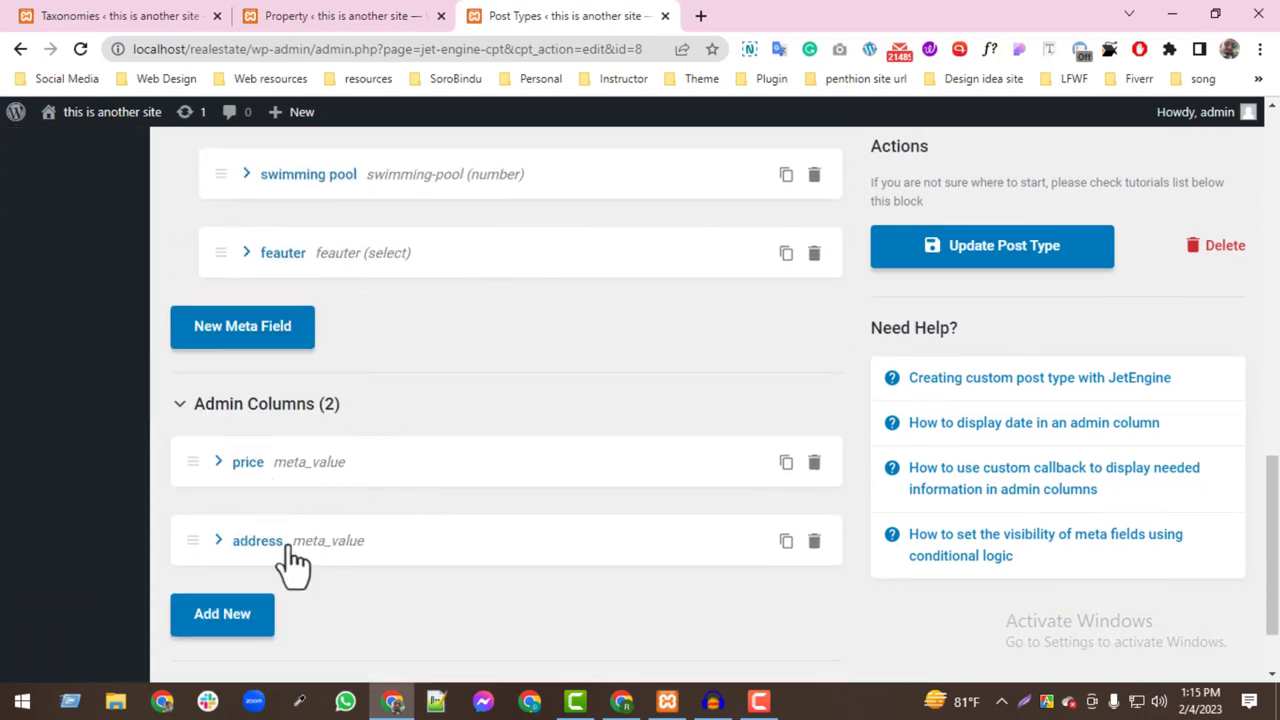
pyautogui.click(263, 15)
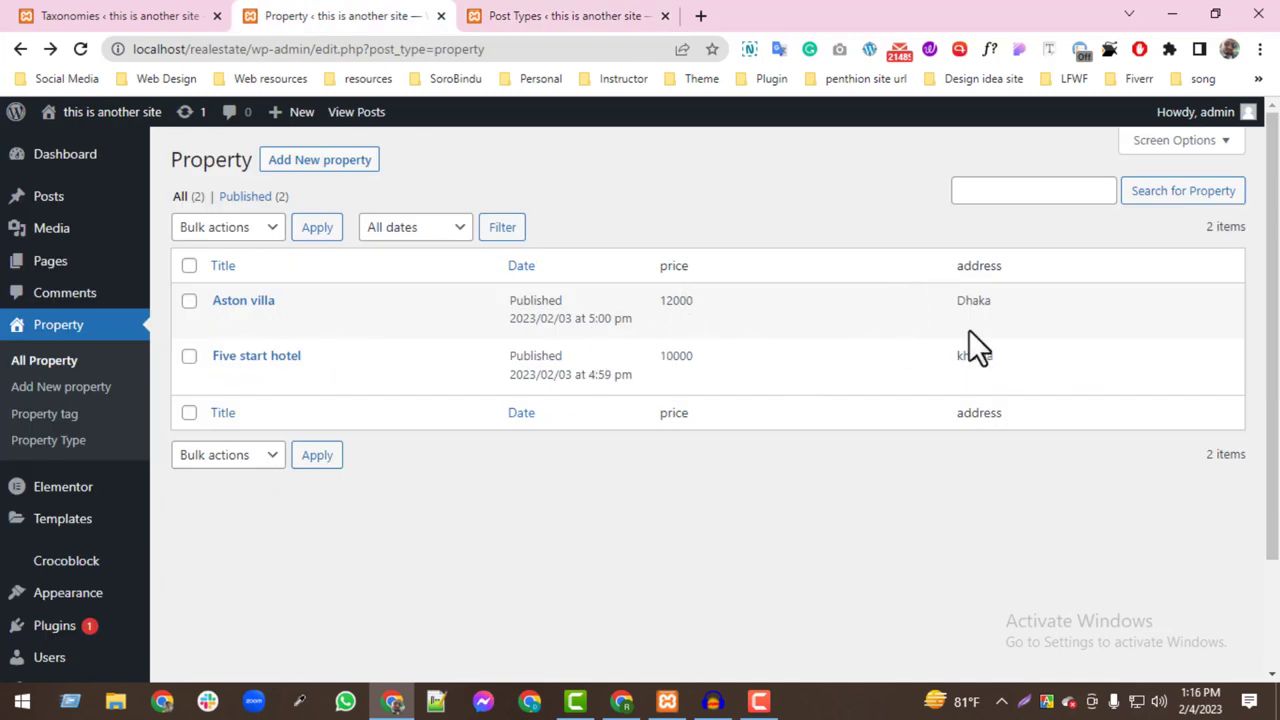
pyautogui.click(555, 15)
pyautogui.scroll(-1, 400, 450)
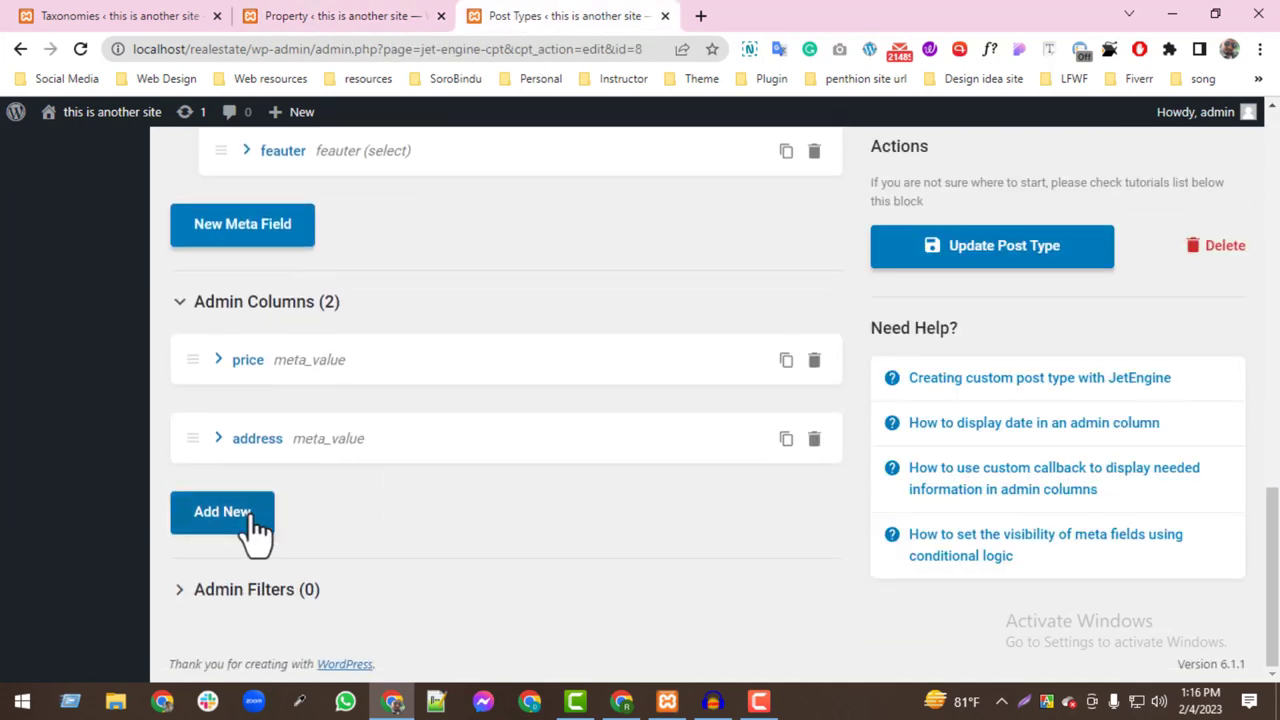
# - Add a new admin column to the Property post type and title it "Category"
pyautogui.click(222, 514)
pyautogui.scroll(-1, 571, 537)
pyautogui.click(580, 482)
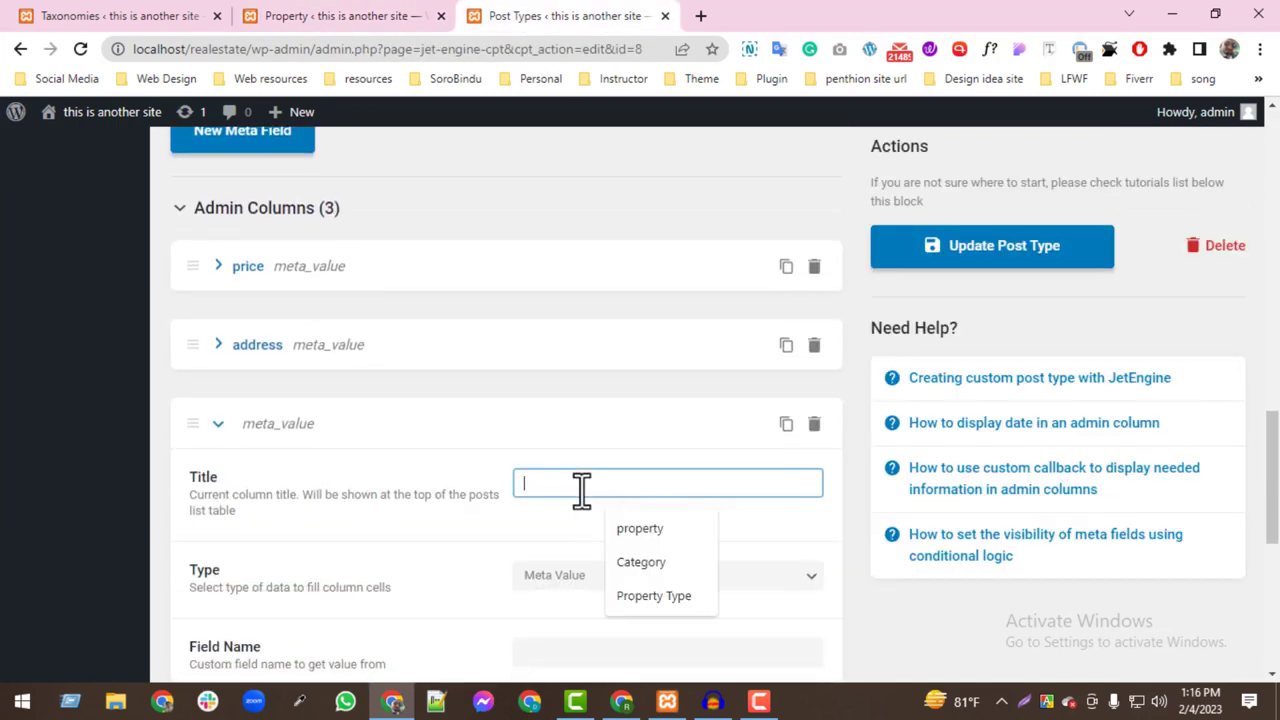
pyautogui.click(629, 565)
pyautogui.scroll(-3, 559, 504)
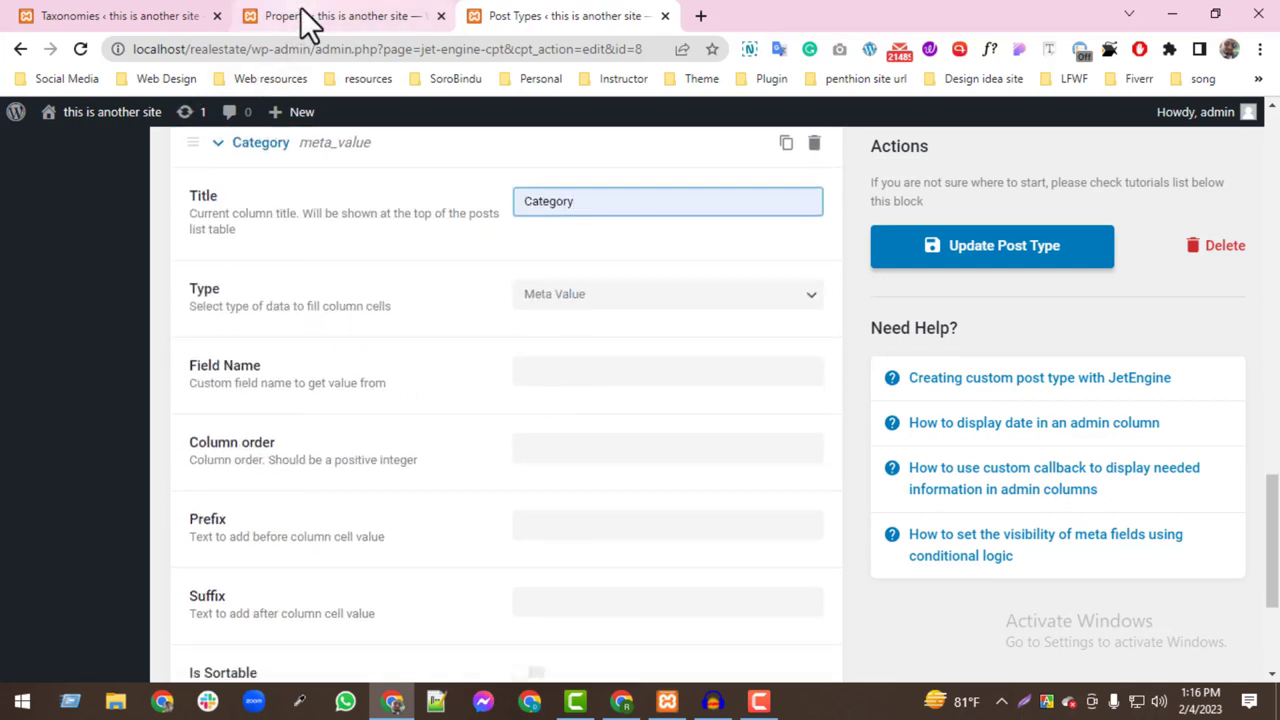
# - Copy the Property Type taxonomy's slug from the custom taxonomies list and return to the Property post type settings
pyautogui.click(150, 24)
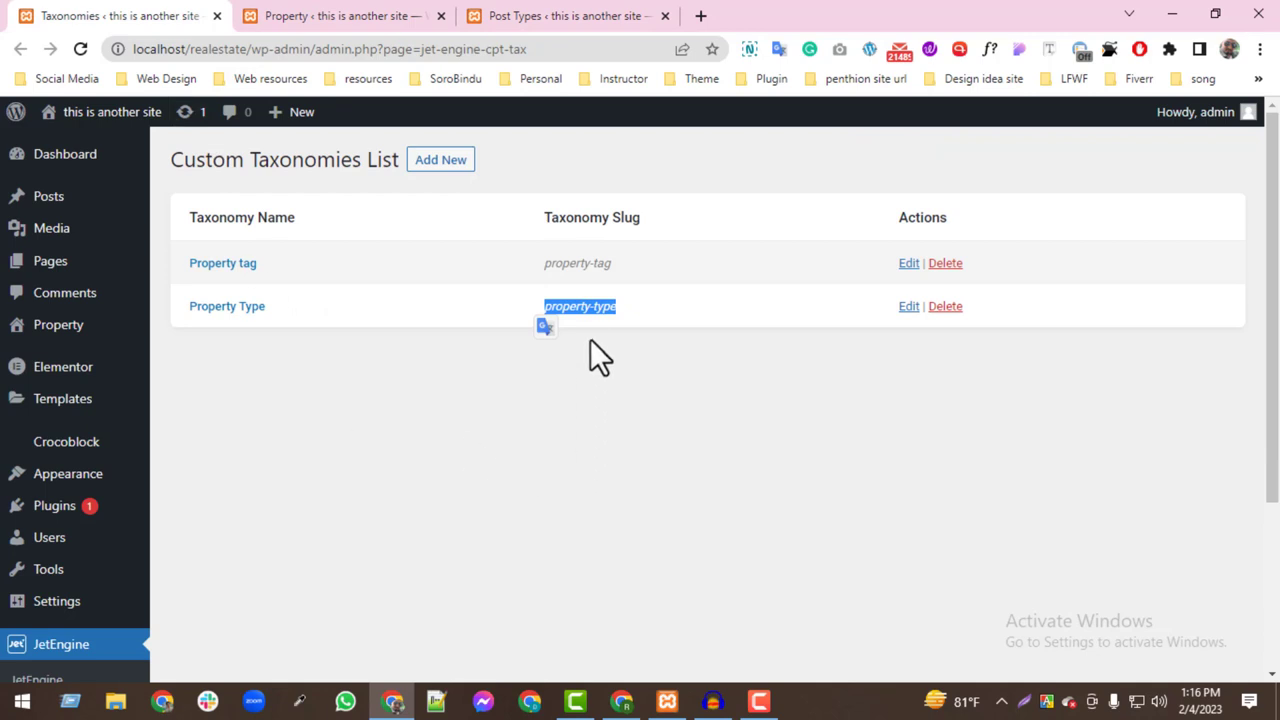
pyautogui.tripleClick(593, 310)
pyautogui.click(543, 16)
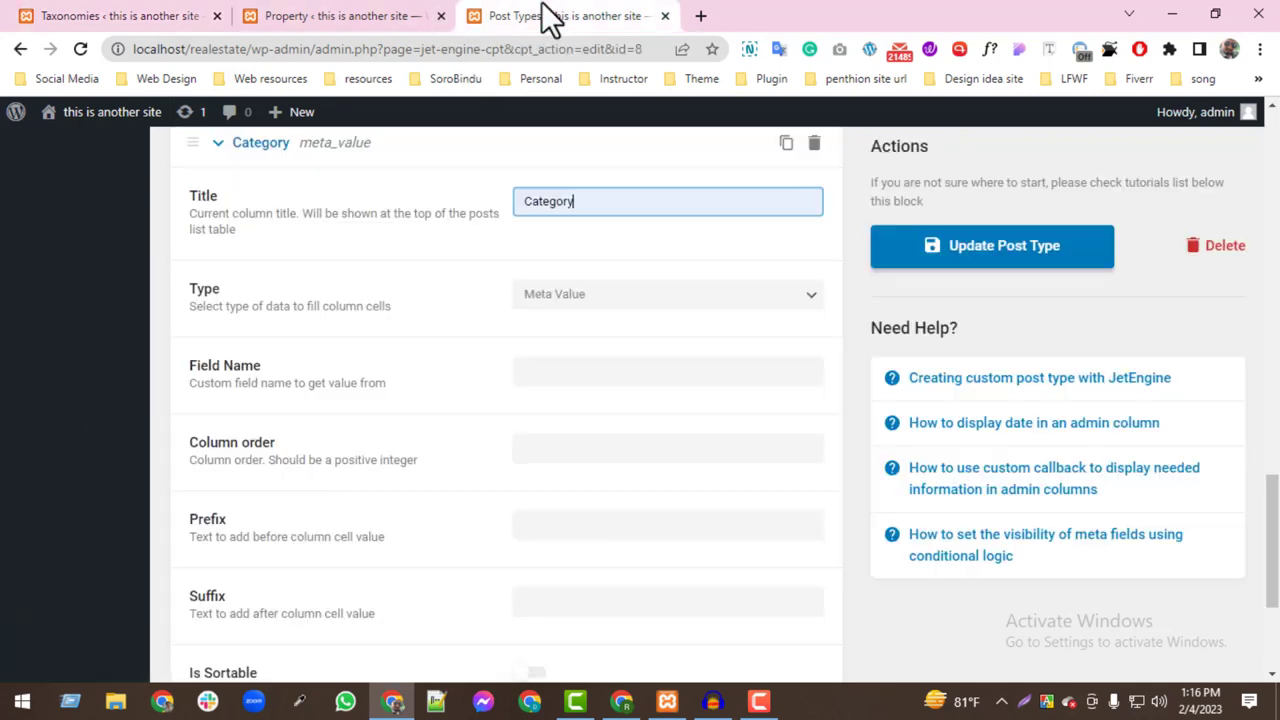
pyautogui.click(413, 16)
pyautogui.click(531, 16)
# - Set the Category column's type to Post Terms with the taxonomy "property-type", and update the post type
pyautogui.click(591, 298)
pyautogui.click(575, 334)
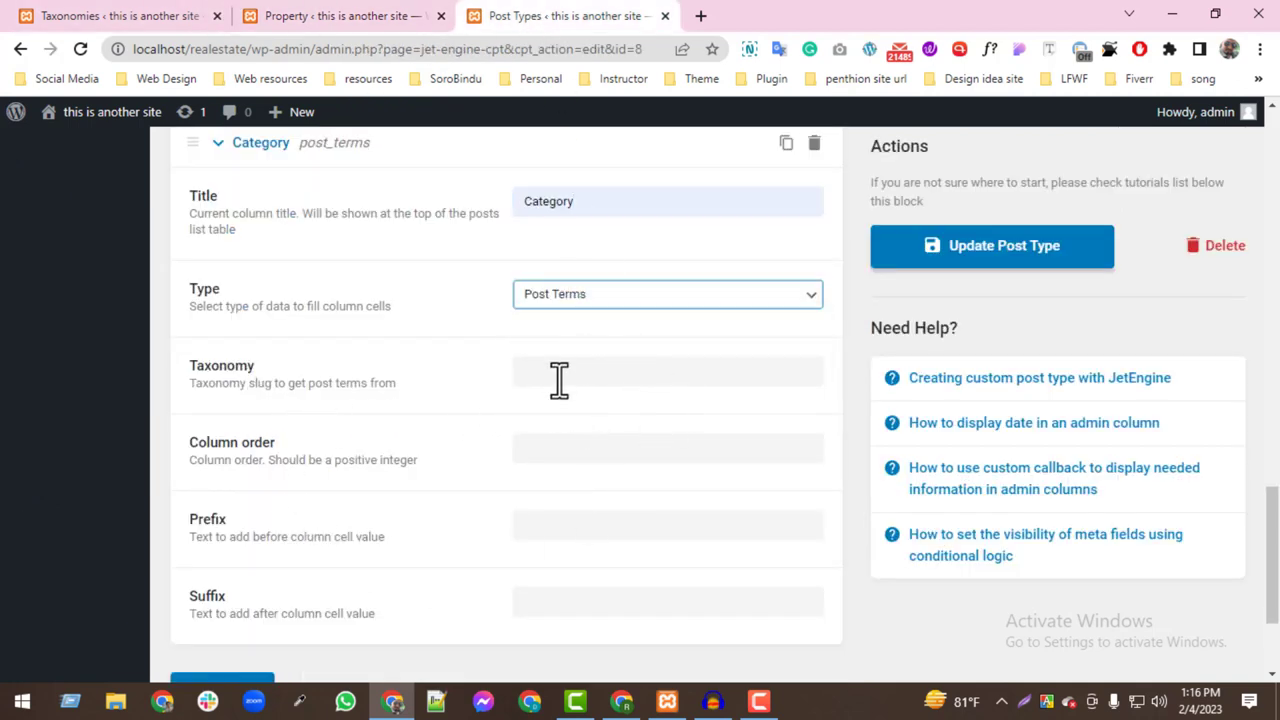
pyautogui.click(557, 377)
pyautogui.write('property-type')
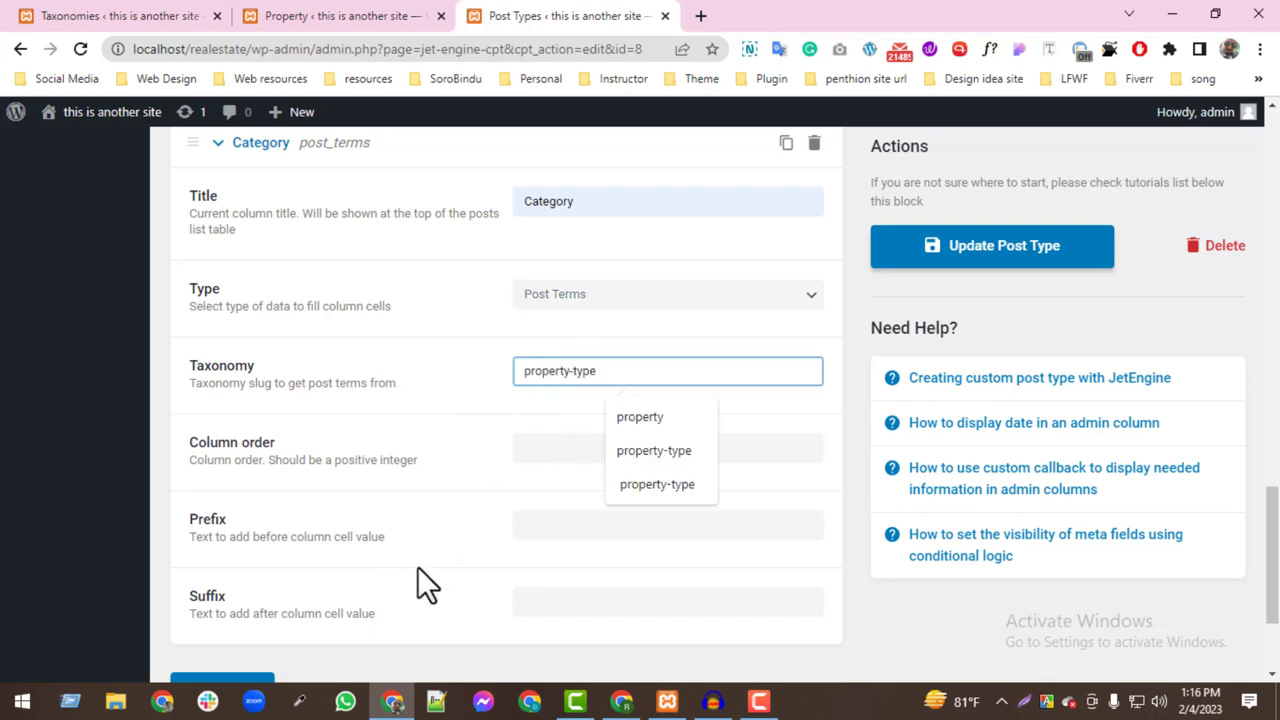
pyautogui.click(1015, 268)
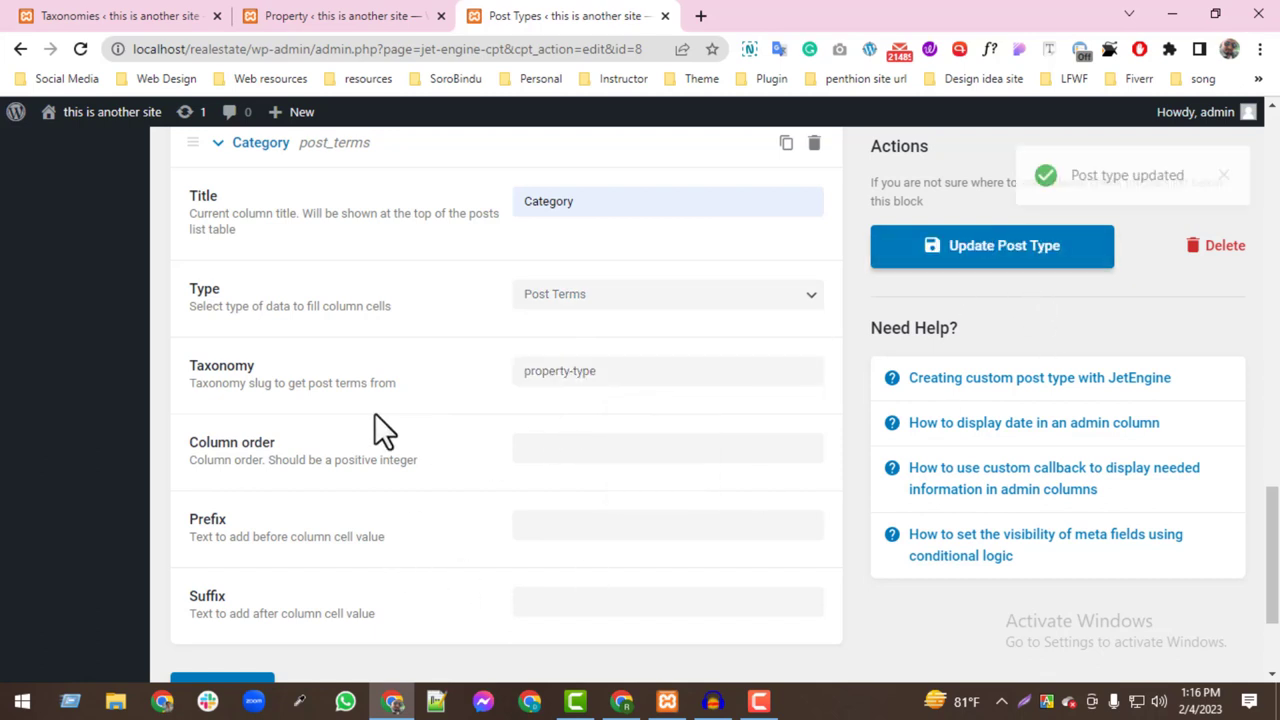
# - Reload the property list and check the Category column for each property
pyautogui.click(338, 15)
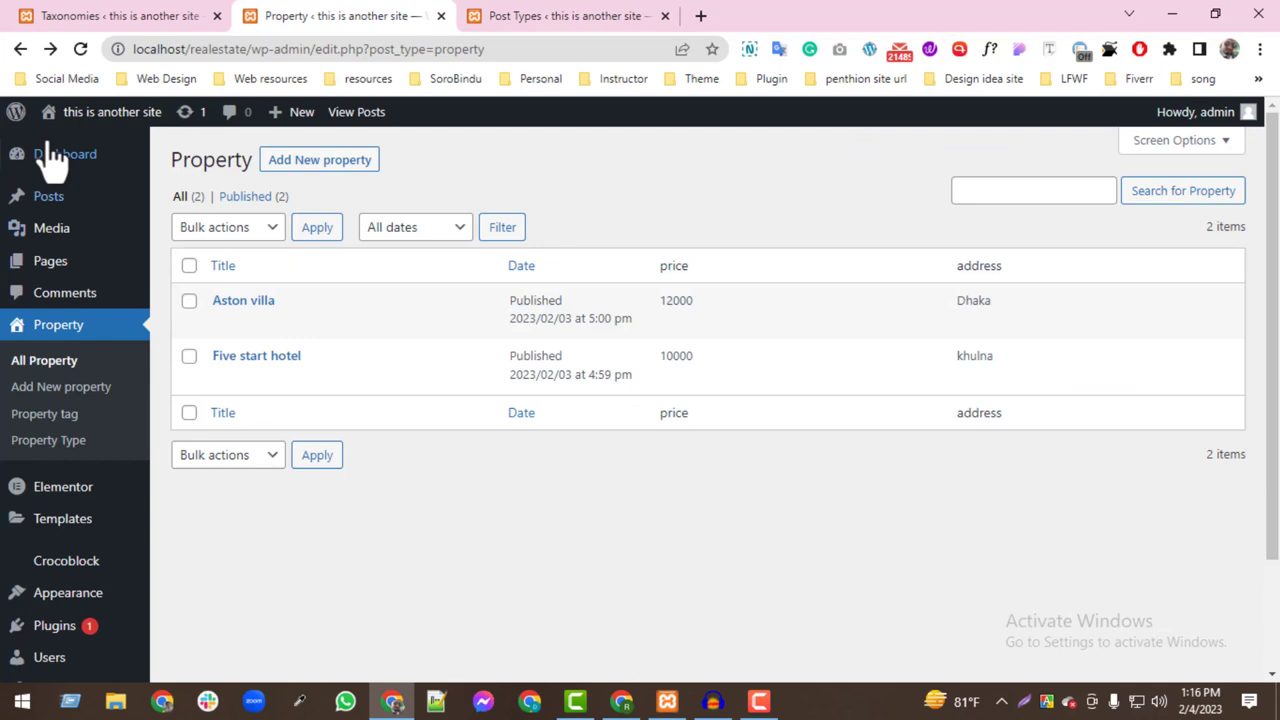
pyautogui.click(81, 49)
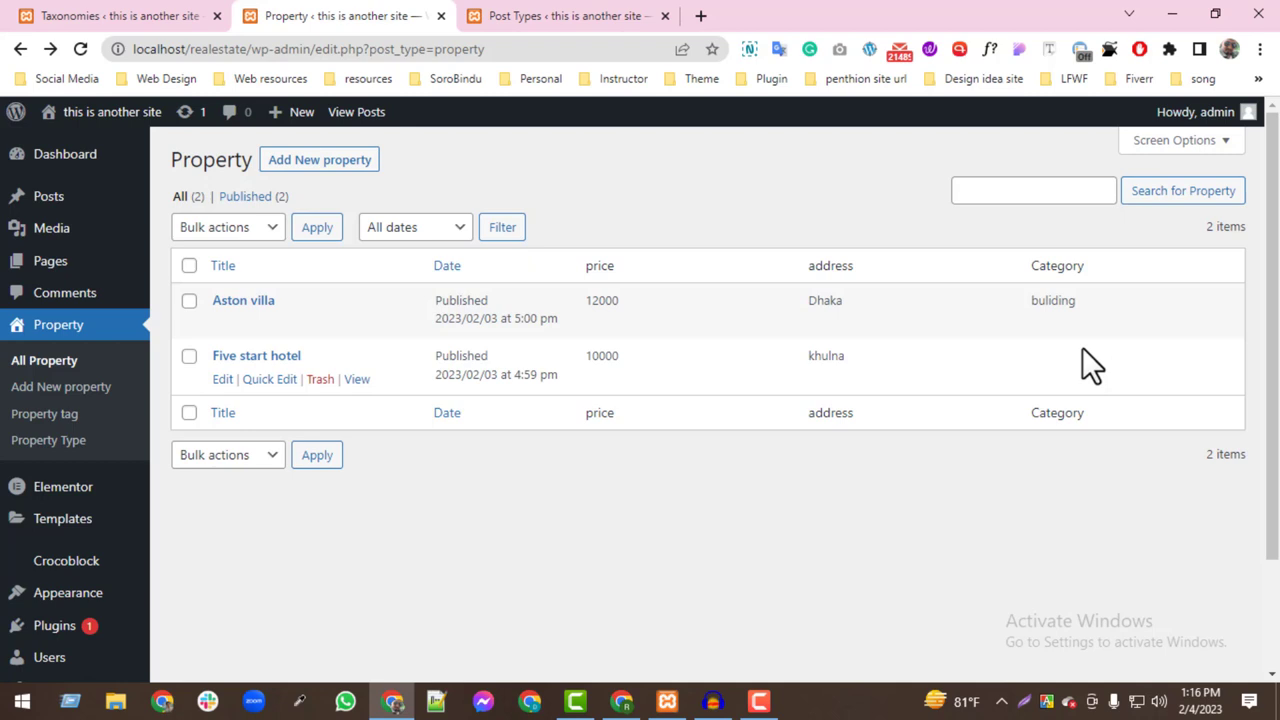
pyautogui.click(758, 701)
pyautogui.click(1090, 365)
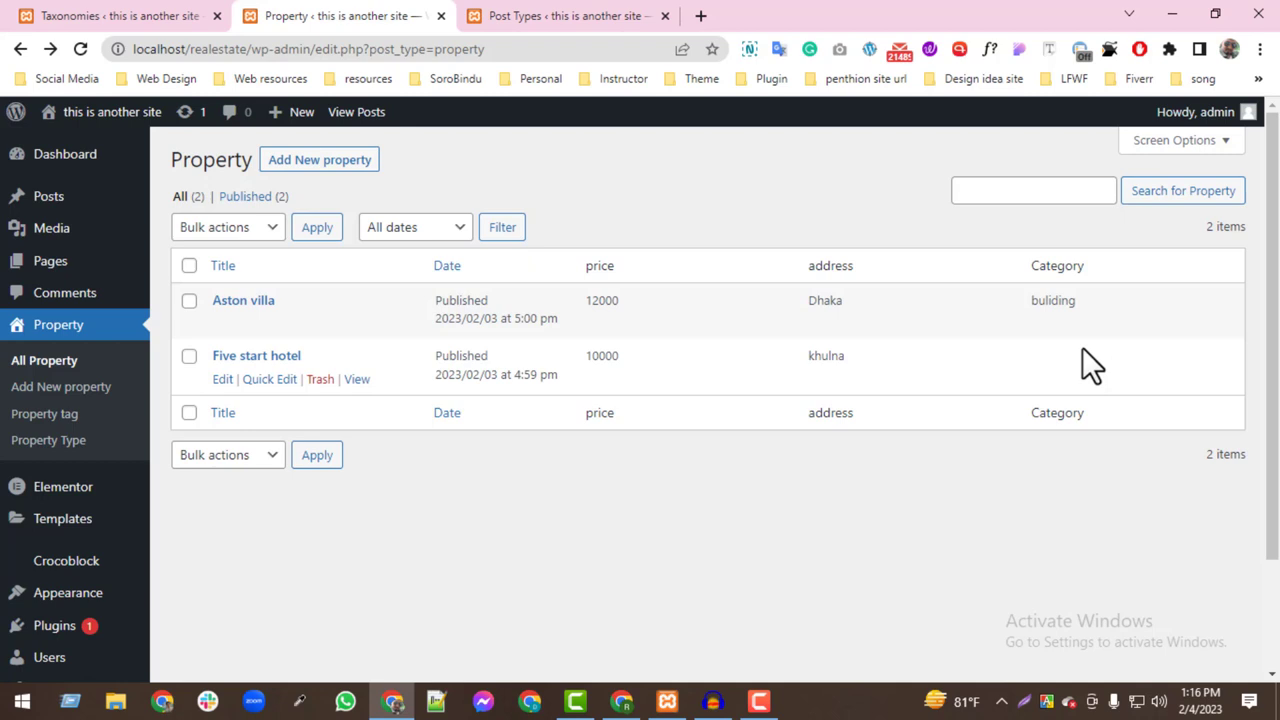